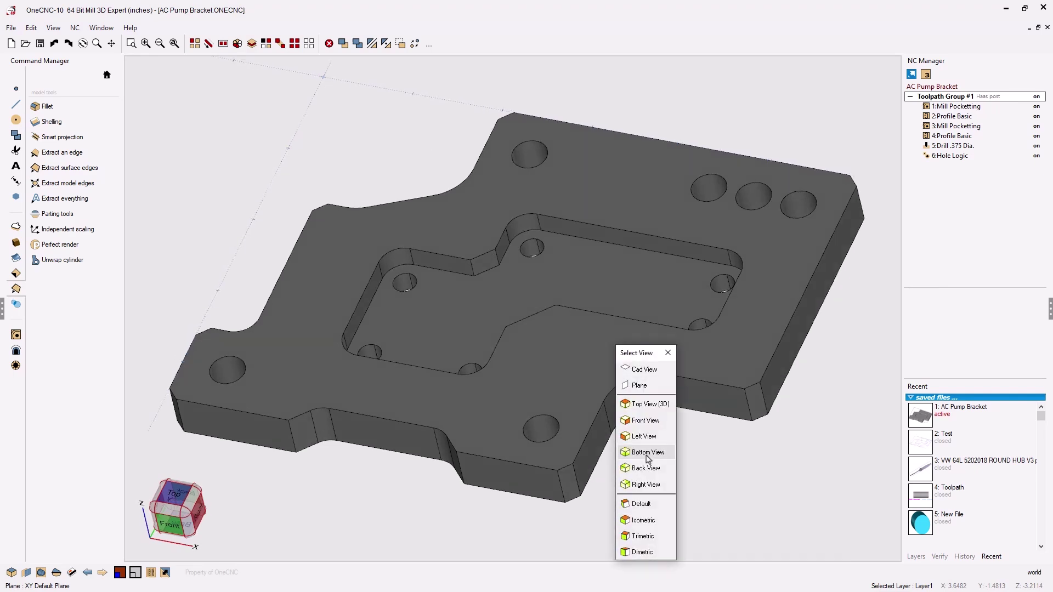
# - View the finished AC Pump Bracket model from the top
pyautogui.click(628, 402)
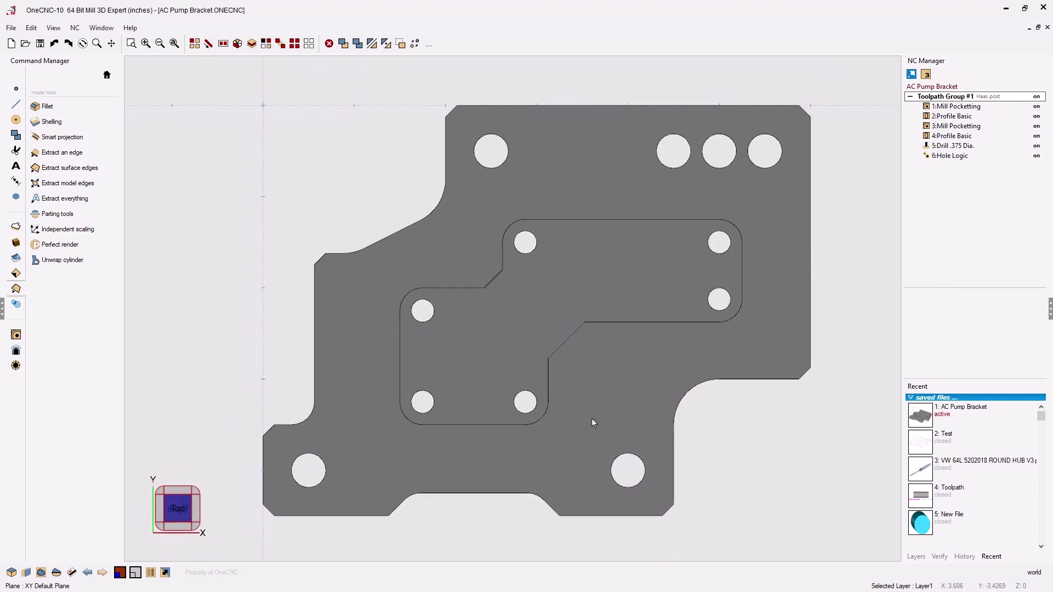
pyautogui.moveTo(592, 419); pyautogui.dragTo(595, 355, button='middle')
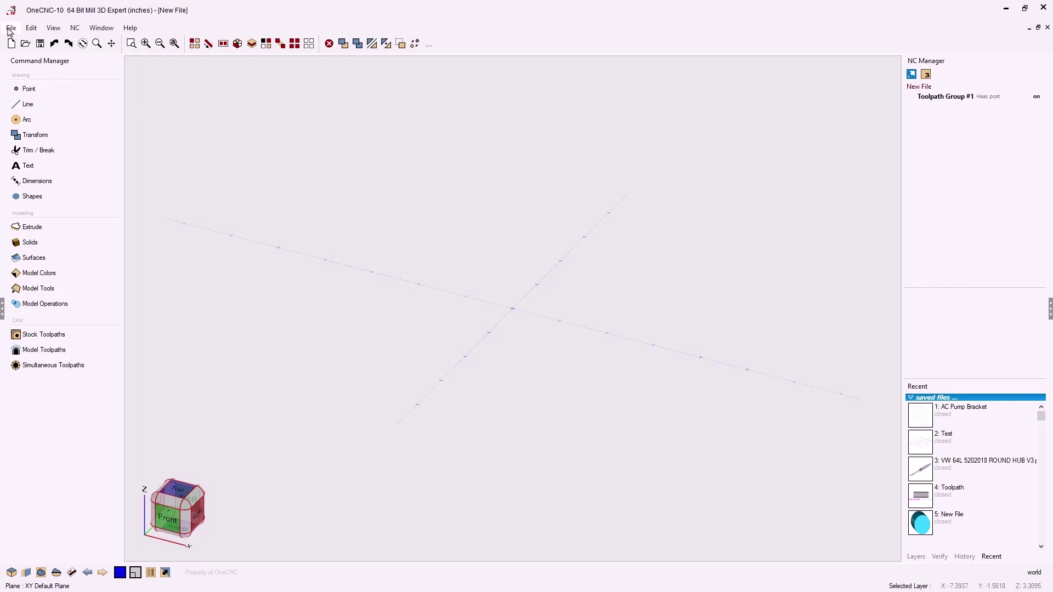
# - Open the AutoCAD drawing AC Pump Bracket.DXF and show it in top view
pyautogui.click(9, 31)
pyautogui.click(28, 52)
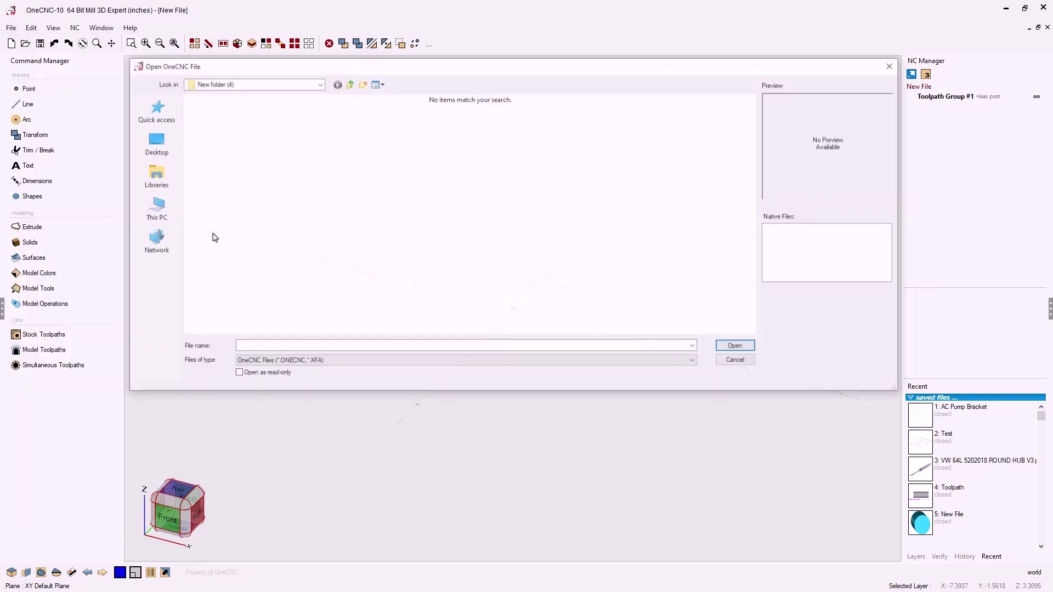
pyautogui.click(305, 360)
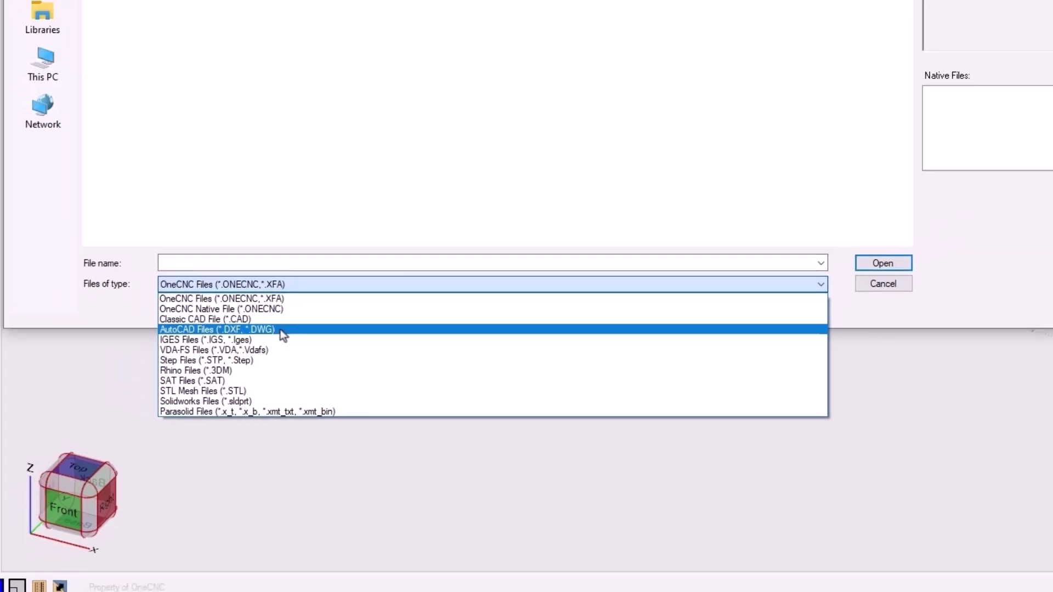
pyautogui.click(254, 287)
pyautogui.doubleClick(216, 140)
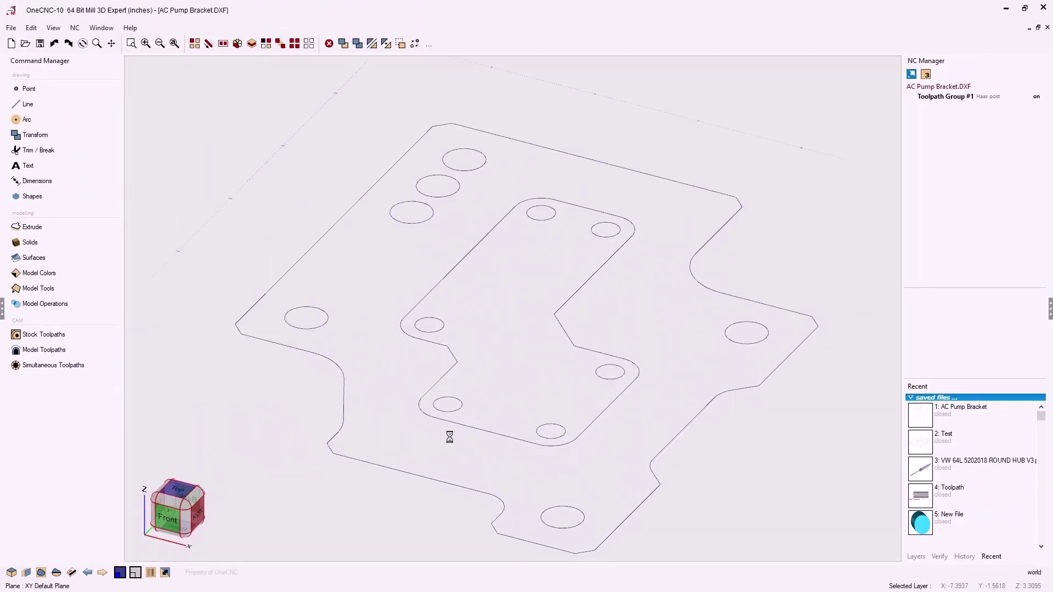
pyautogui.rightClick(755, 483)
pyautogui.click(758, 431)
# - Move all the bracket geometry from the lower-left corner of its extents to the origin
pyautogui.scroll(-4, 649, 390)
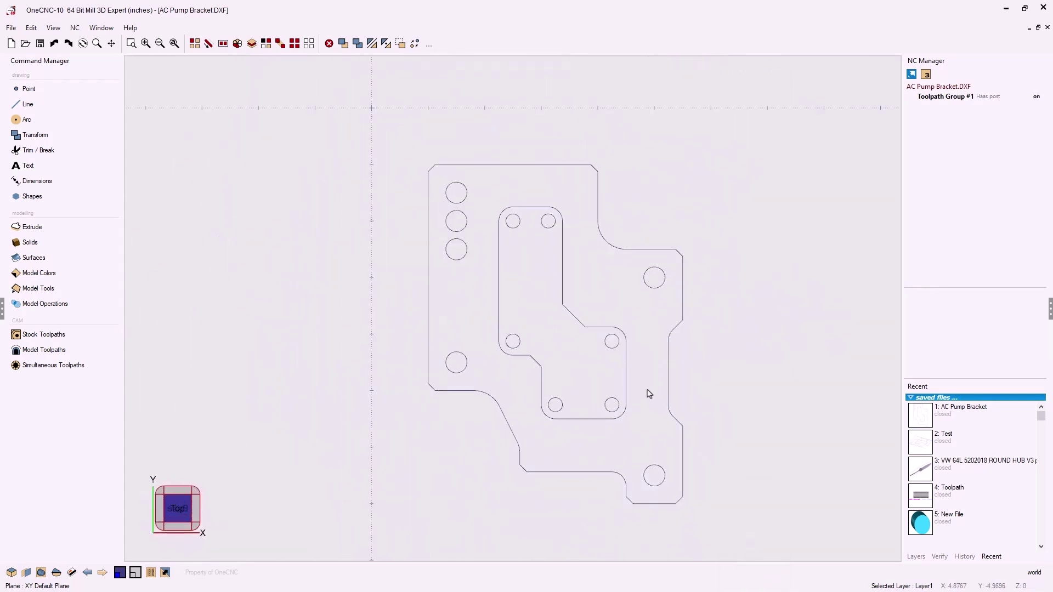
pyautogui.moveTo(635, 361); pyautogui.dragTo(671, 422, button='middle')
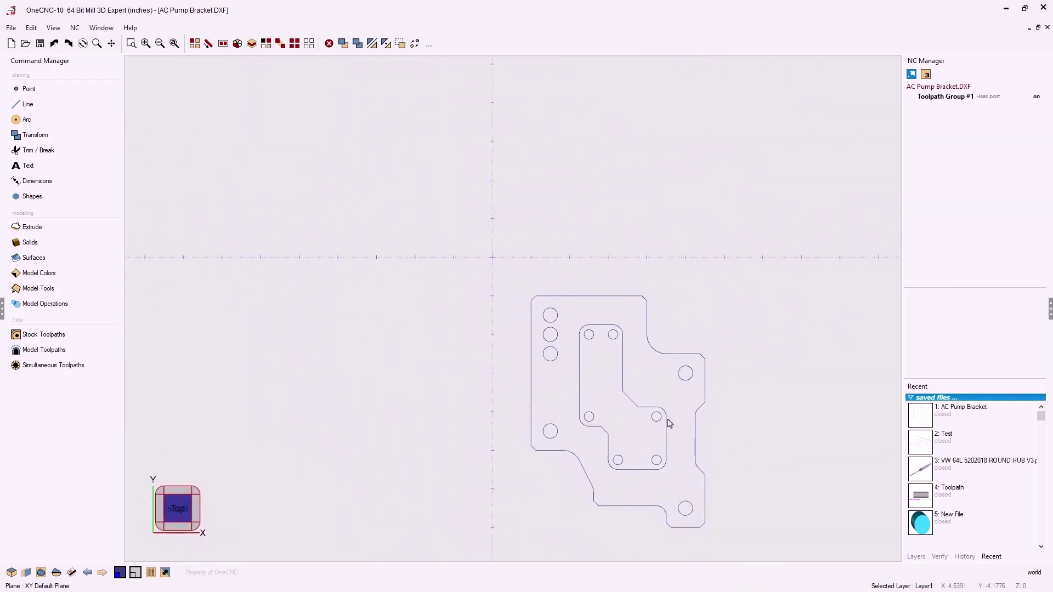
pyautogui.hotkey('ctrl', 'a')
pyautogui.click(344, 44)
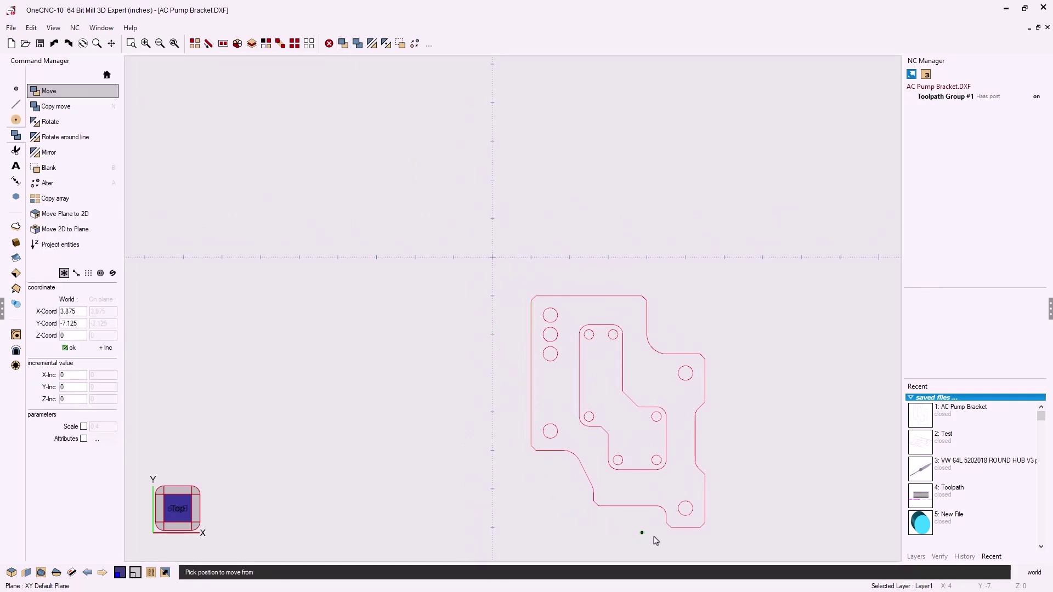
pyautogui.click(531, 528)
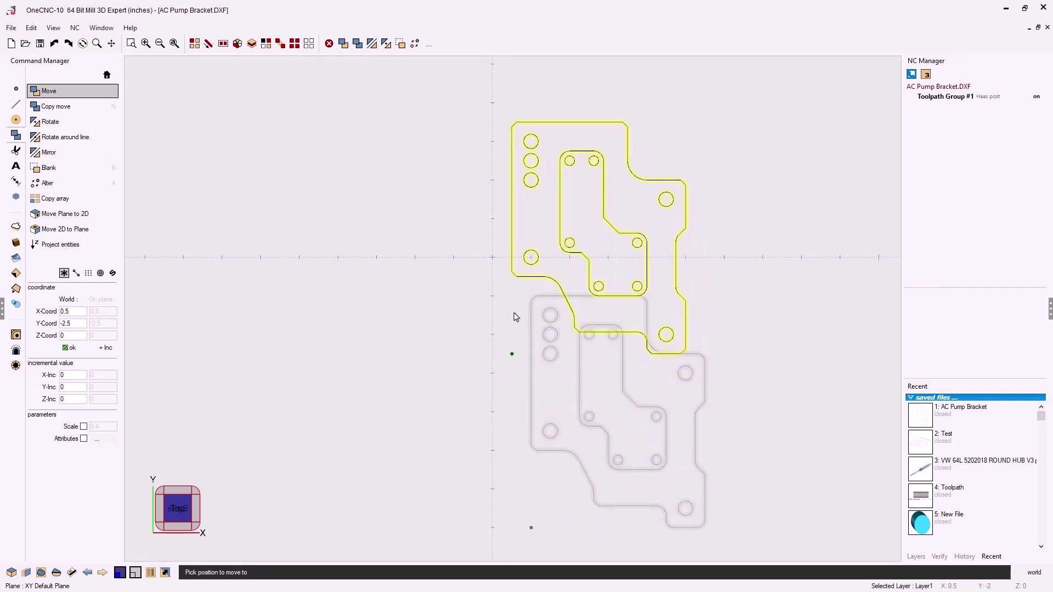
pyautogui.click(492, 258)
# - Rotate all the bracket geometry 90 degrees clockwise around the origin
pyautogui.moveTo(571, 273); pyautogui.dragTo(505, 419, button='middle')
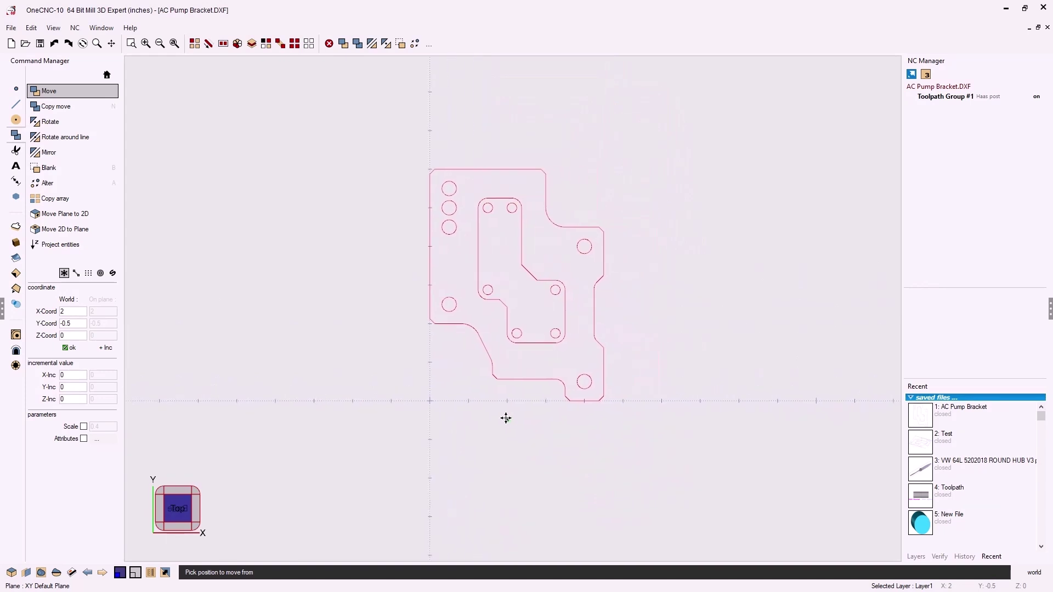
pyautogui.click(386, 44)
pyautogui.click(429, 401)
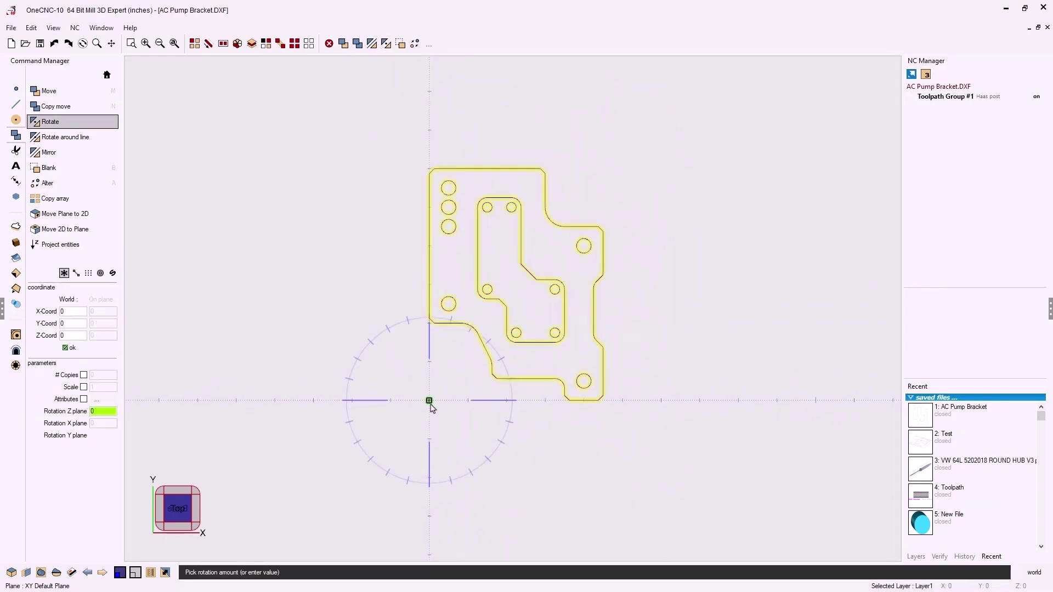
pyautogui.click(430, 483)
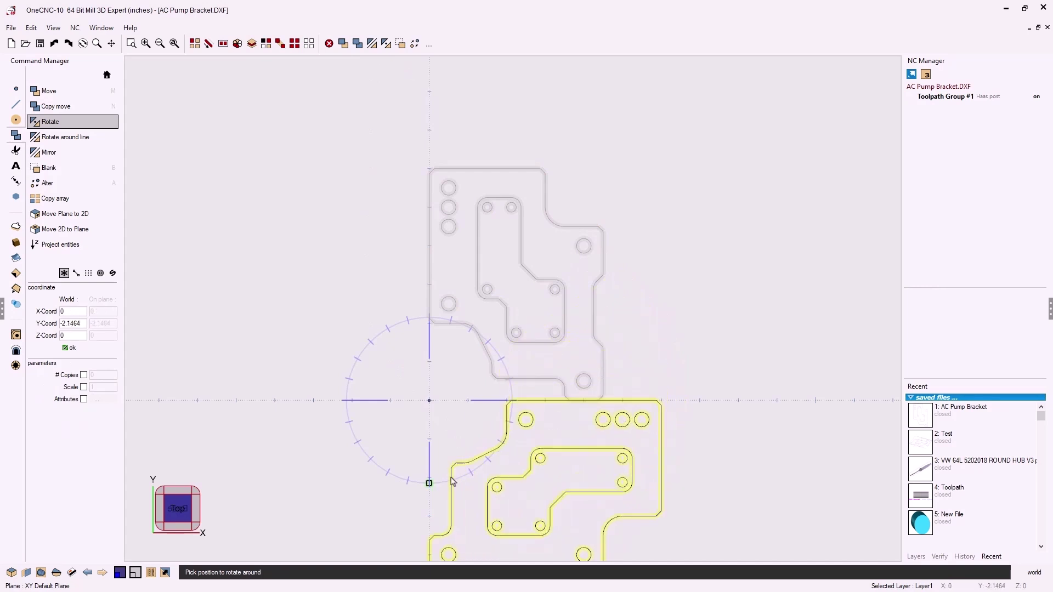
pyautogui.moveTo(510, 403); pyautogui.dragTo(515, 225, button='middle')
pyautogui.scroll(2, 515, 225)
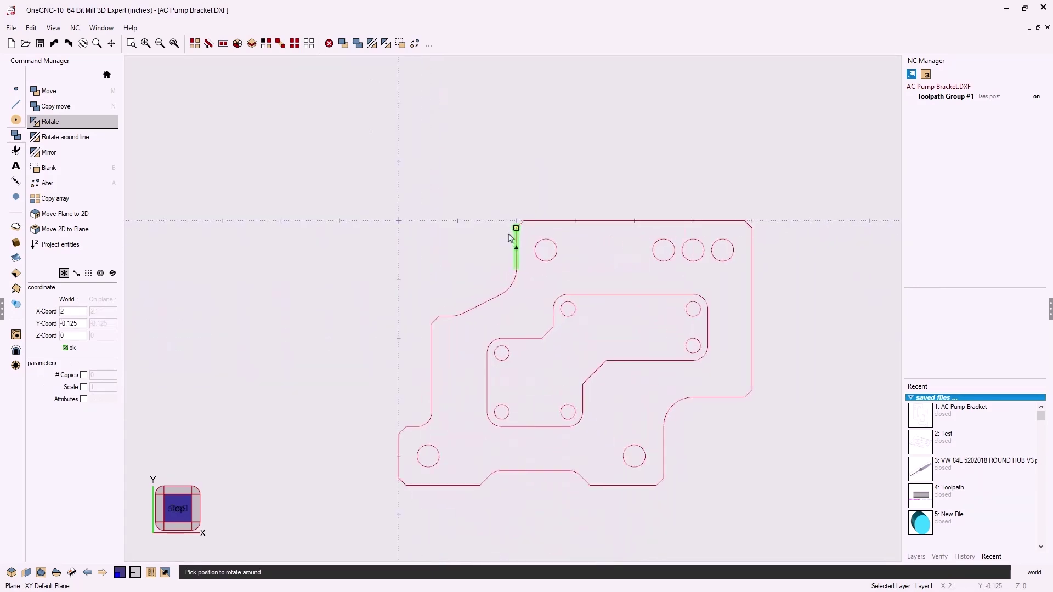
pyautogui.press('Escape')
# - Set the drawing colour to dark red and the line thickness to the second-thinnest option
pyautogui.moveTo(536, 308); pyautogui.dragTo(498, 275, button='middle')
pyautogui.scroll(2, 498, 275)
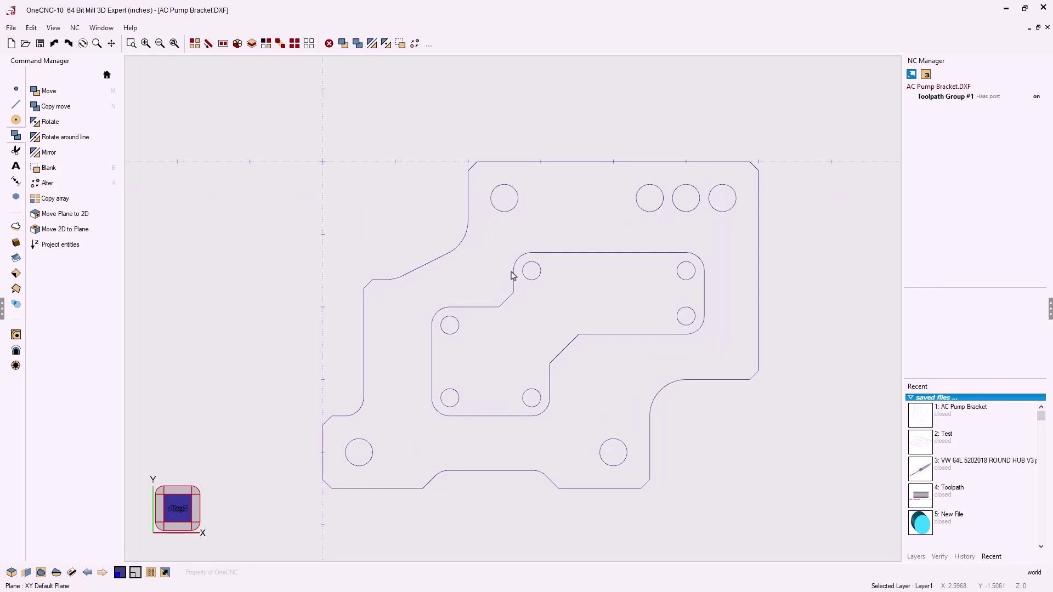
pyautogui.click(121, 573)
pyautogui.click(133, 504)
pyautogui.click(152, 573)
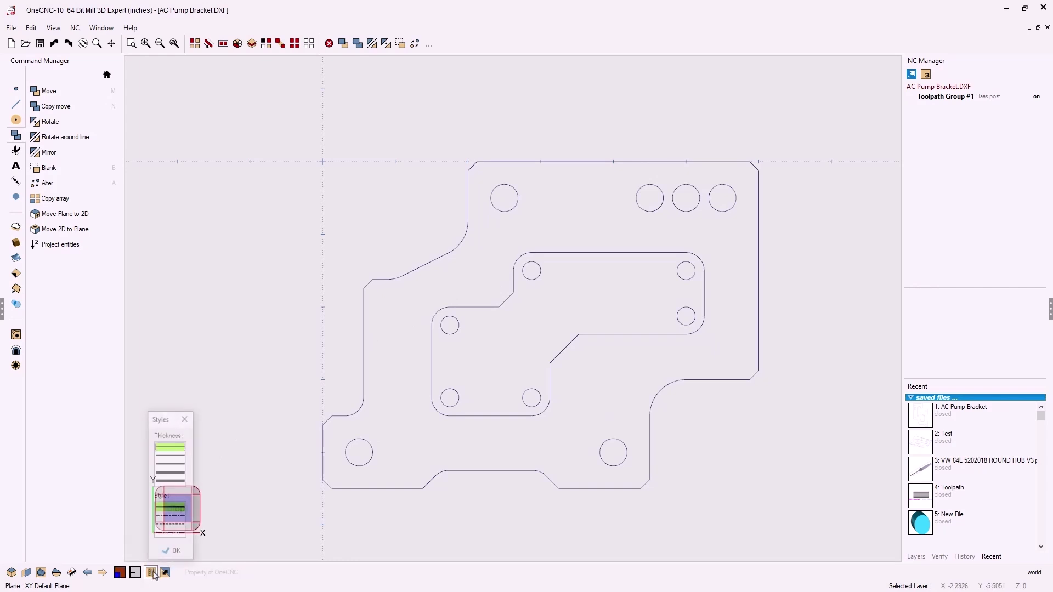
pyautogui.click(177, 460)
pyautogui.click(185, 418)
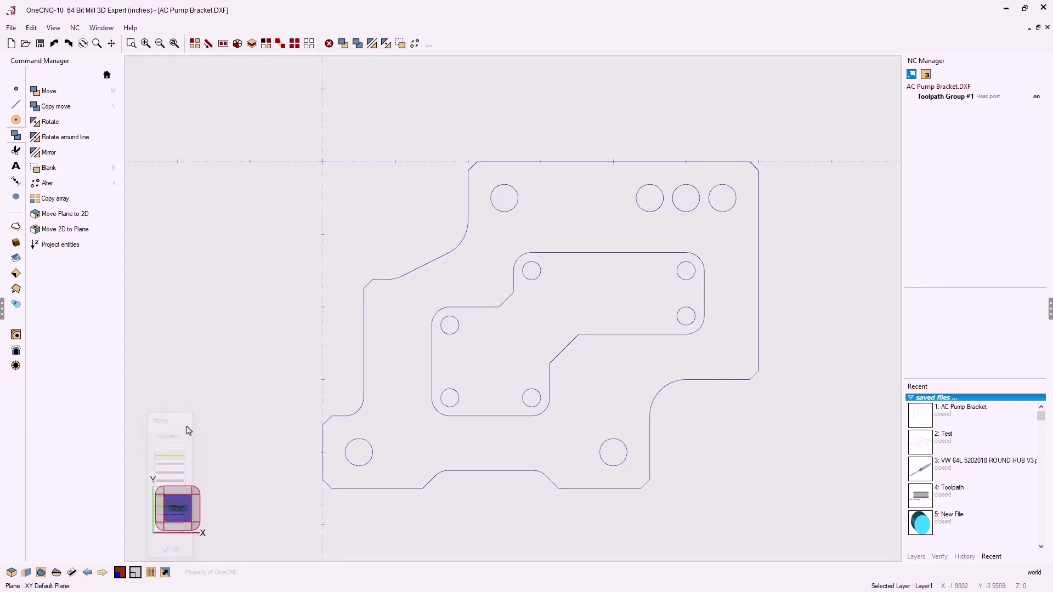
# - Draw a rectangle with corner radius 0 around the whole bracket, about 0.125 inch outside its outermost edges
pyautogui.click(16, 106)
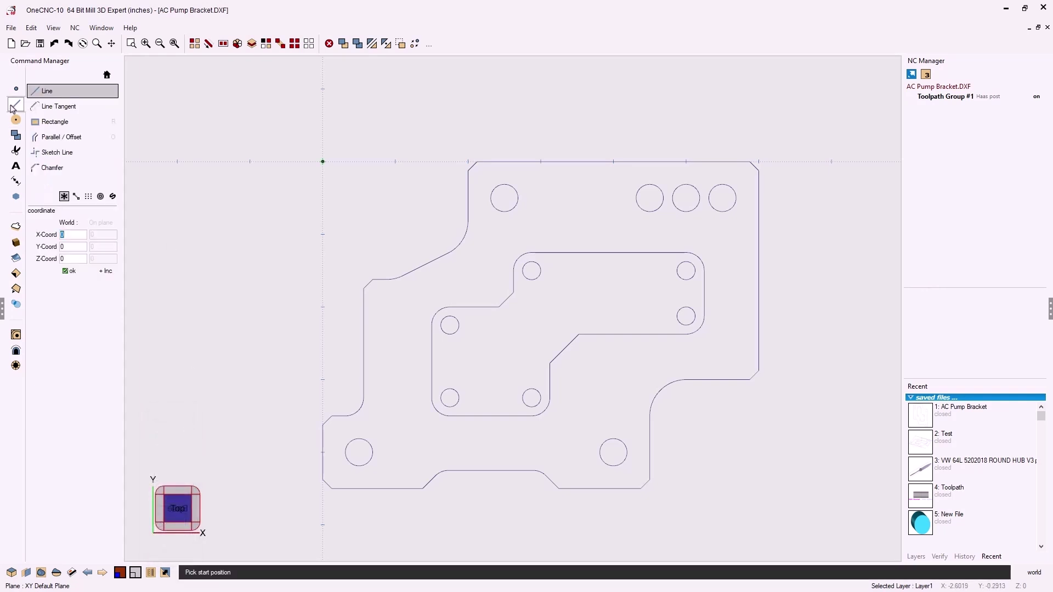
pyautogui.click(71, 121)
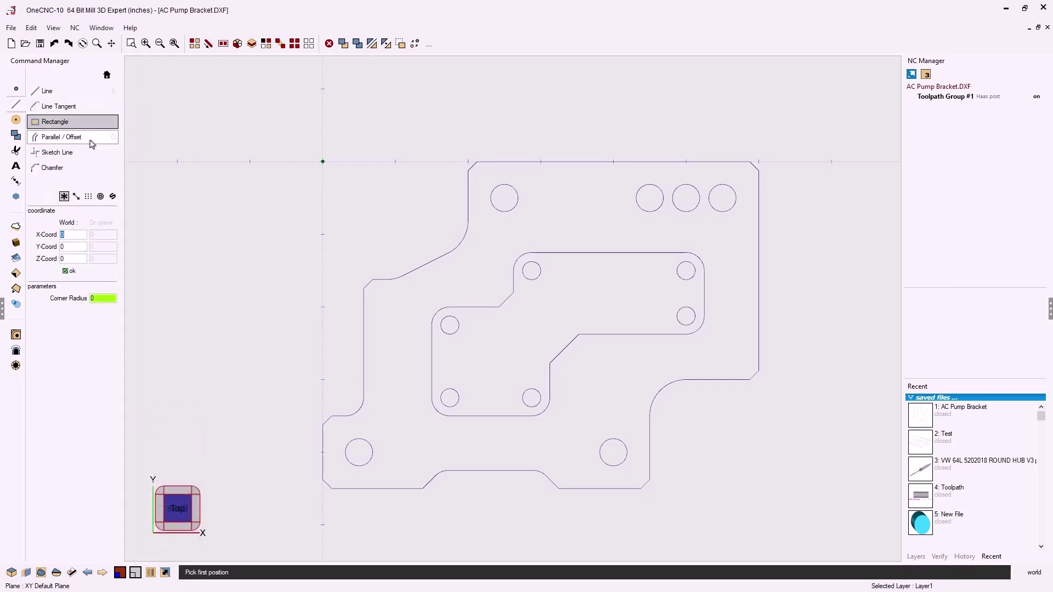
pyautogui.click(313, 154)
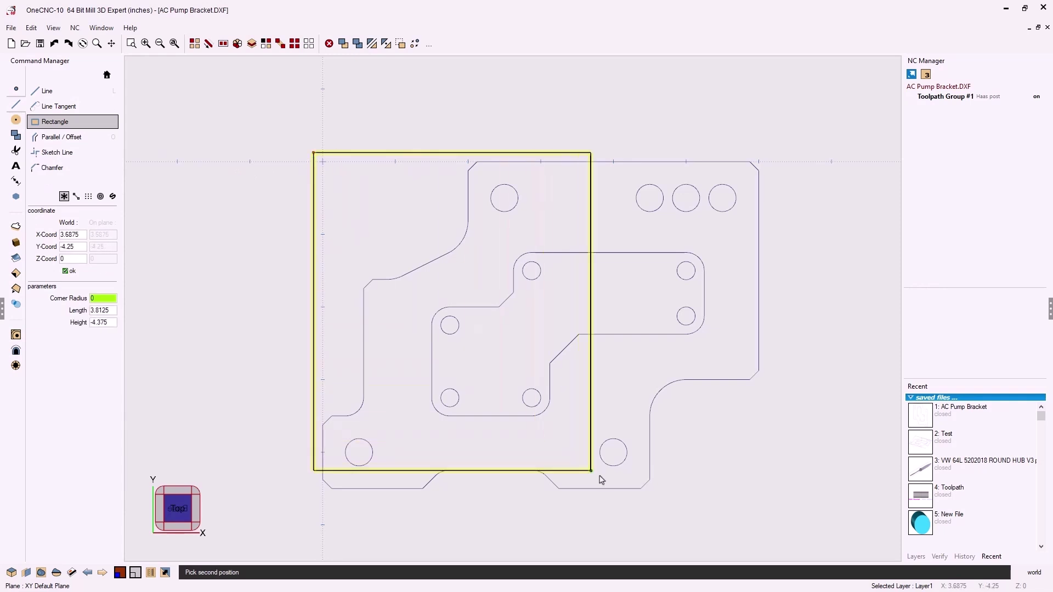
pyautogui.click(768, 497)
pyautogui.press('Escape')
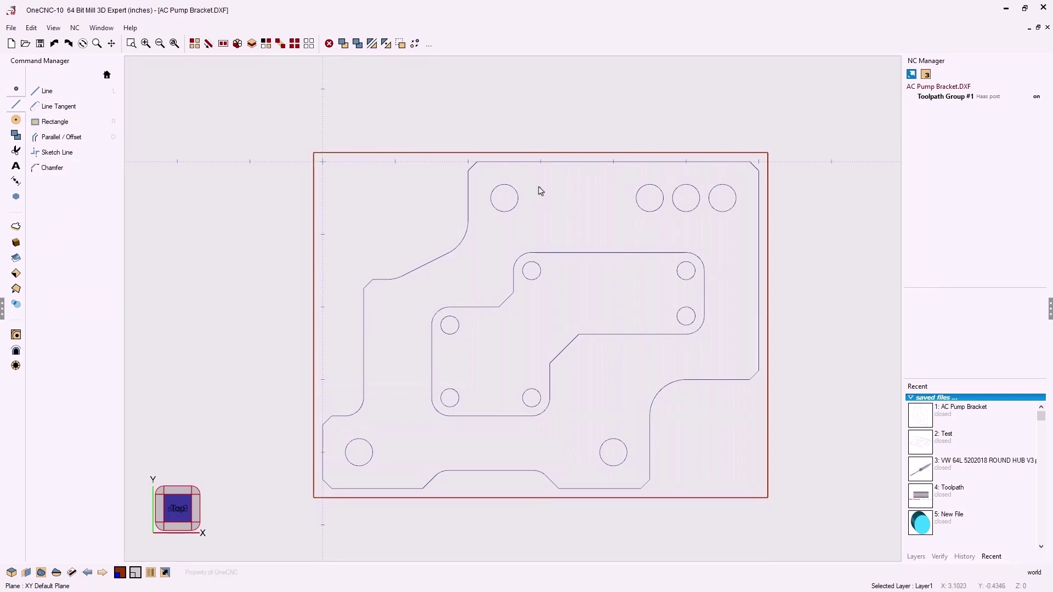
# - Start an HS Pocketting toolpath with the rectangle as the outer boundary and the bracket's outer profile as the island
pyautogui.scroll(1, 612, 252)
pyautogui.moveTo(592, 289); pyautogui.dragTo(586, 272, button='middle')
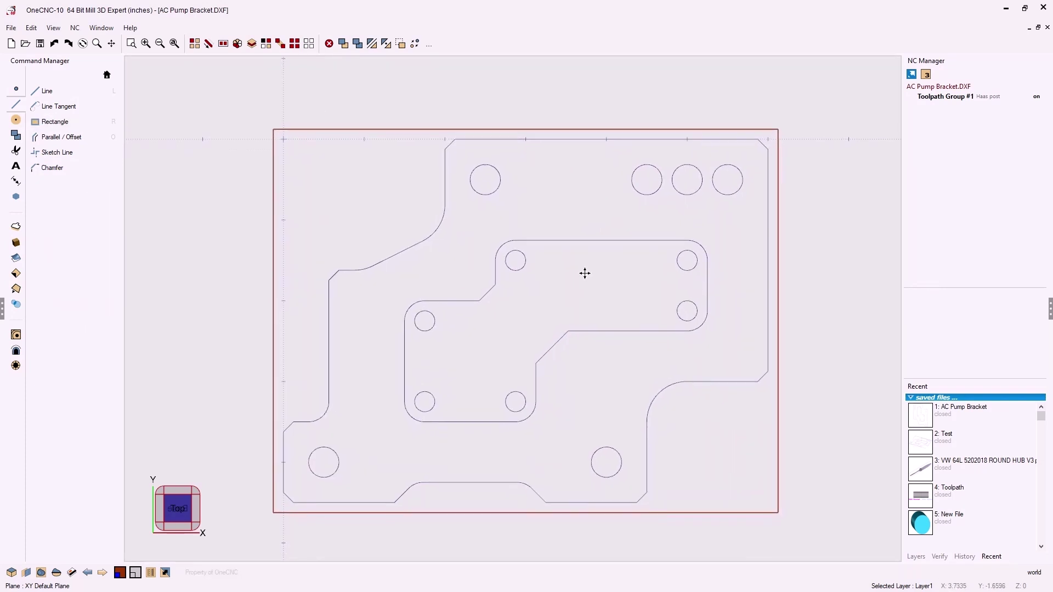
pyautogui.click(16, 335)
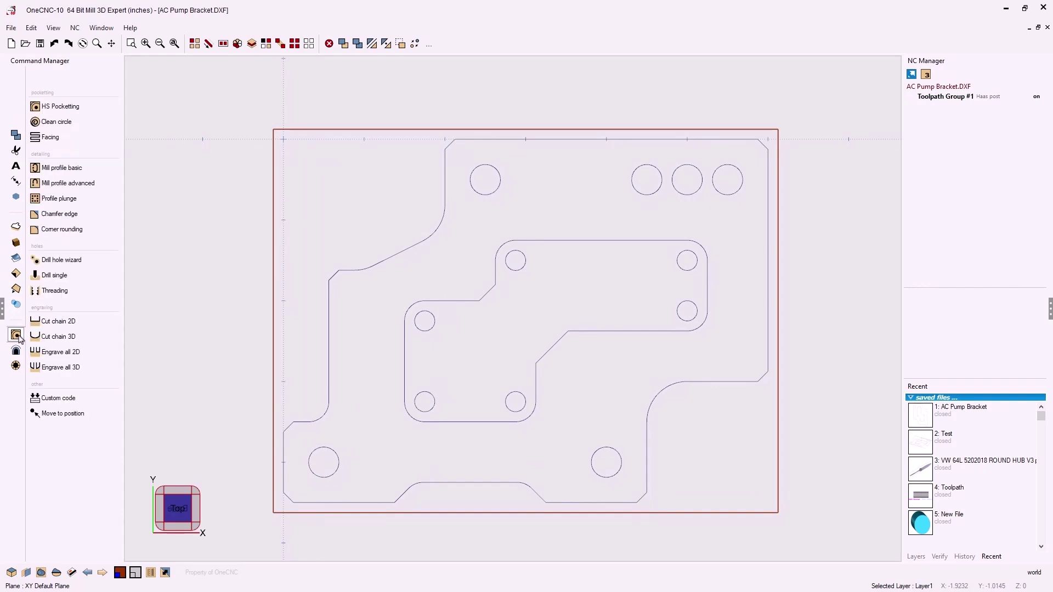
pyautogui.click(75, 107)
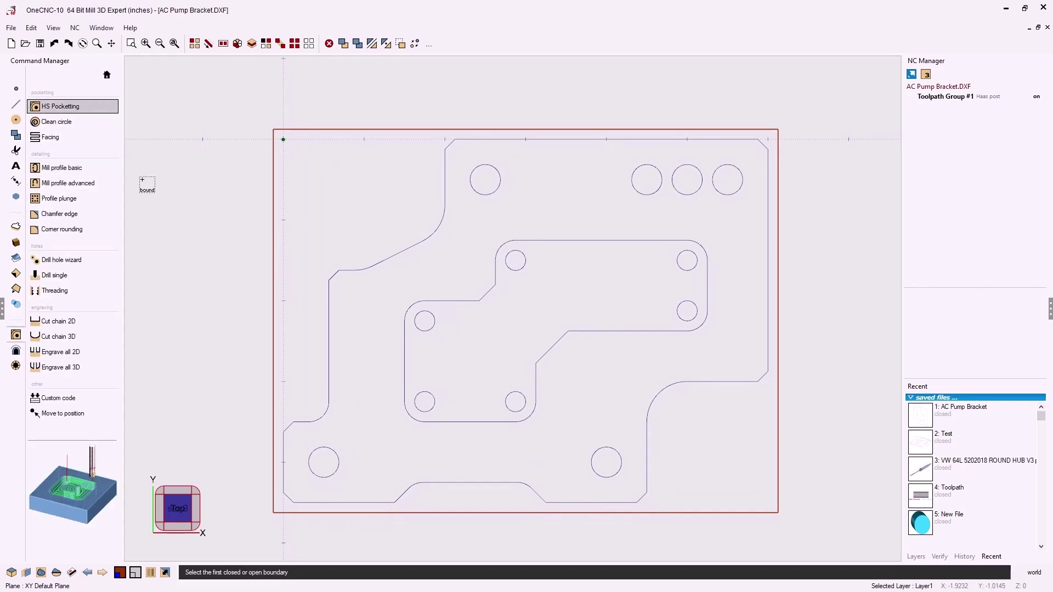
pyautogui.click(273, 289)
pyautogui.click(332, 323)
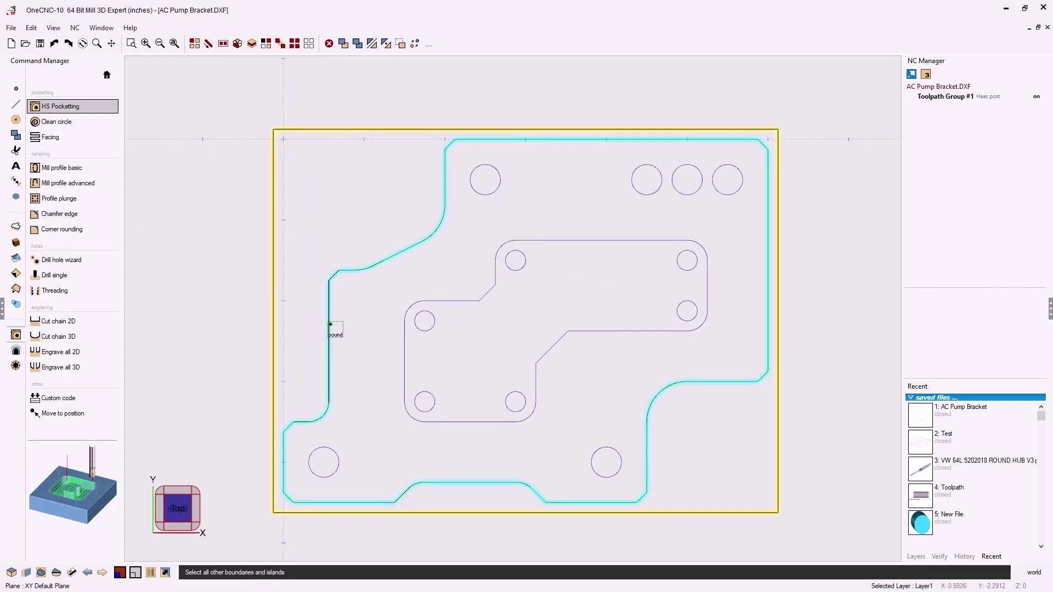
pyautogui.rightClick(331, 392)
# - Choose the 0.75 INCH 3/4 CARBIDE END MILL from the tool library for the pocketing toolpath
pyautogui.moveTo(361, 85); pyautogui.dragTo(230, 71)
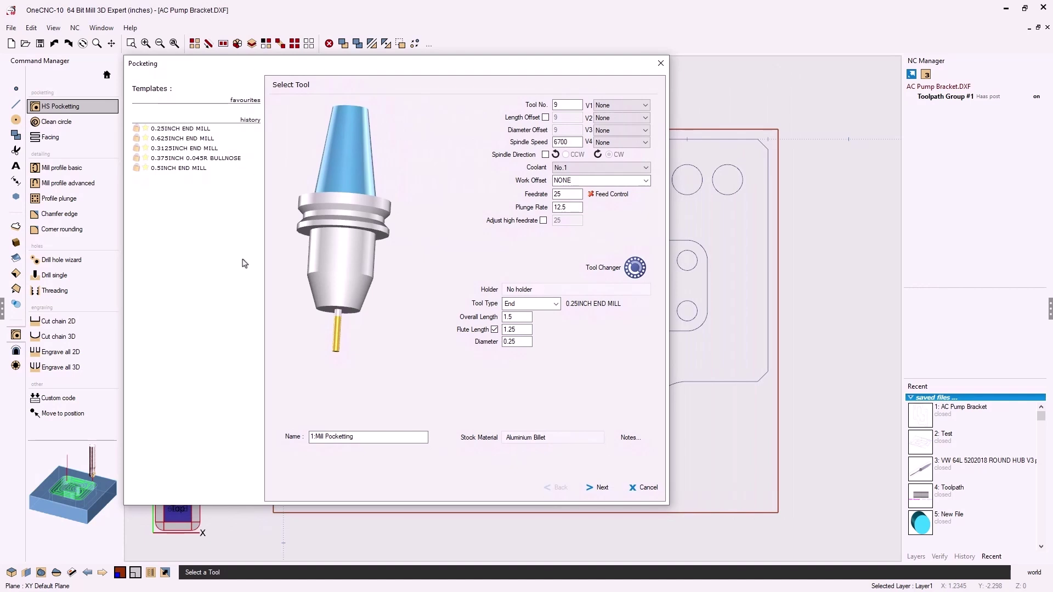
pyautogui.click(636, 269)
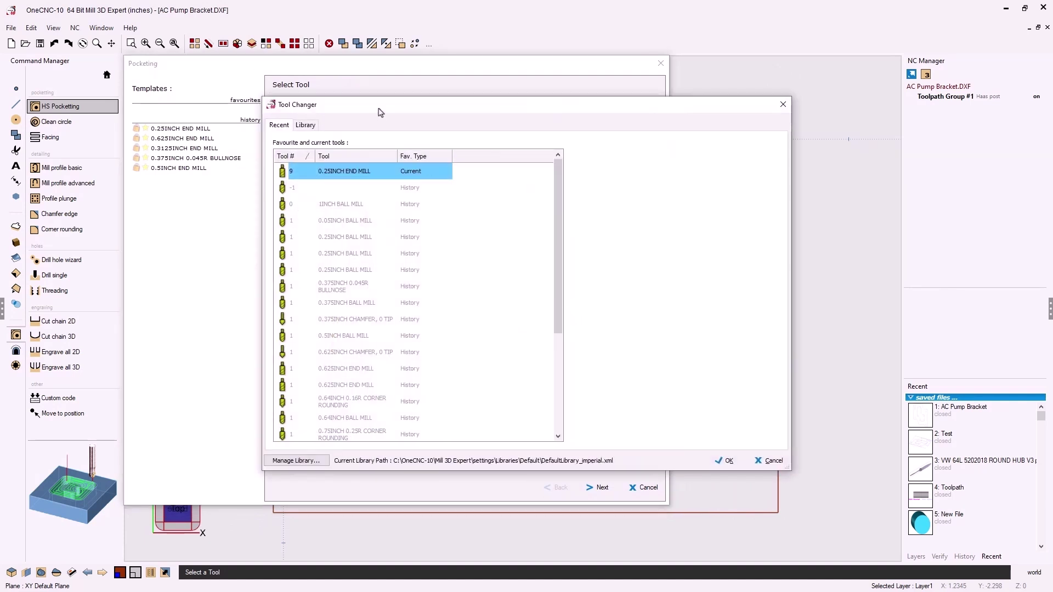
pyautogui.click(306, 125)
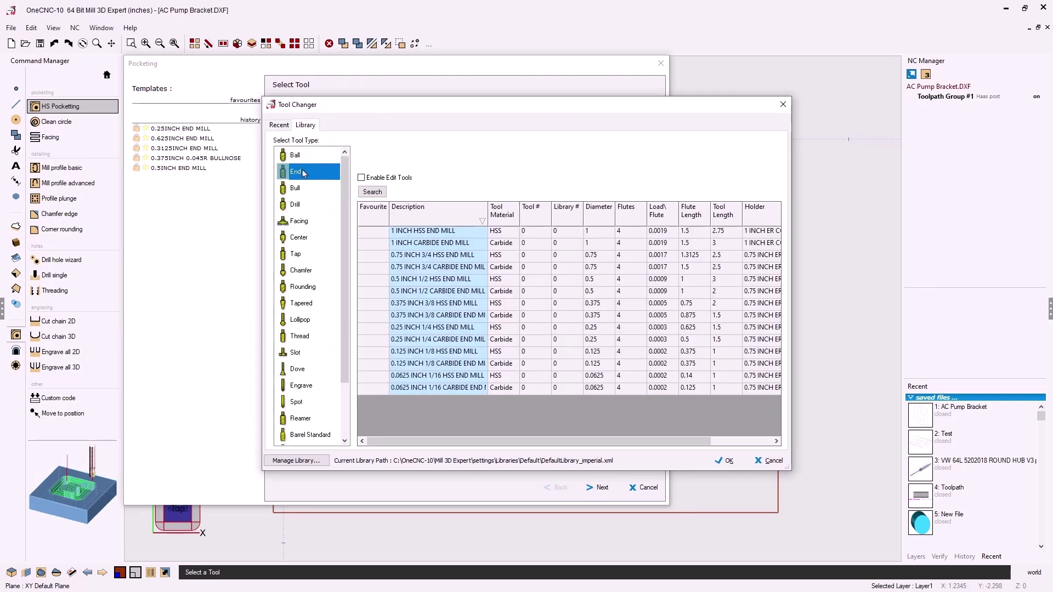
pyautogui.click(419, 268)
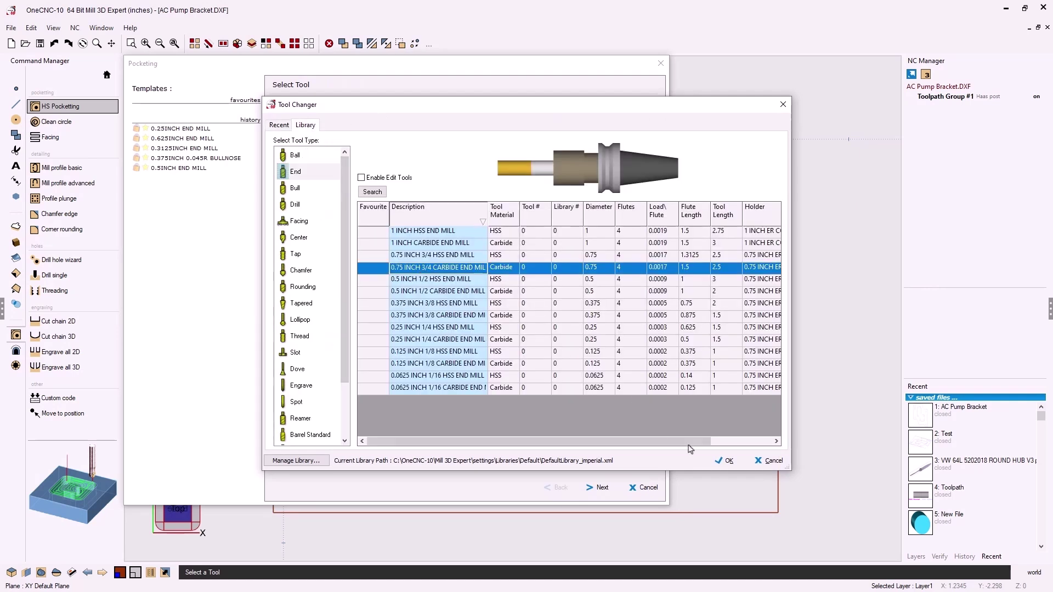
pyautogui.click(726, 462)
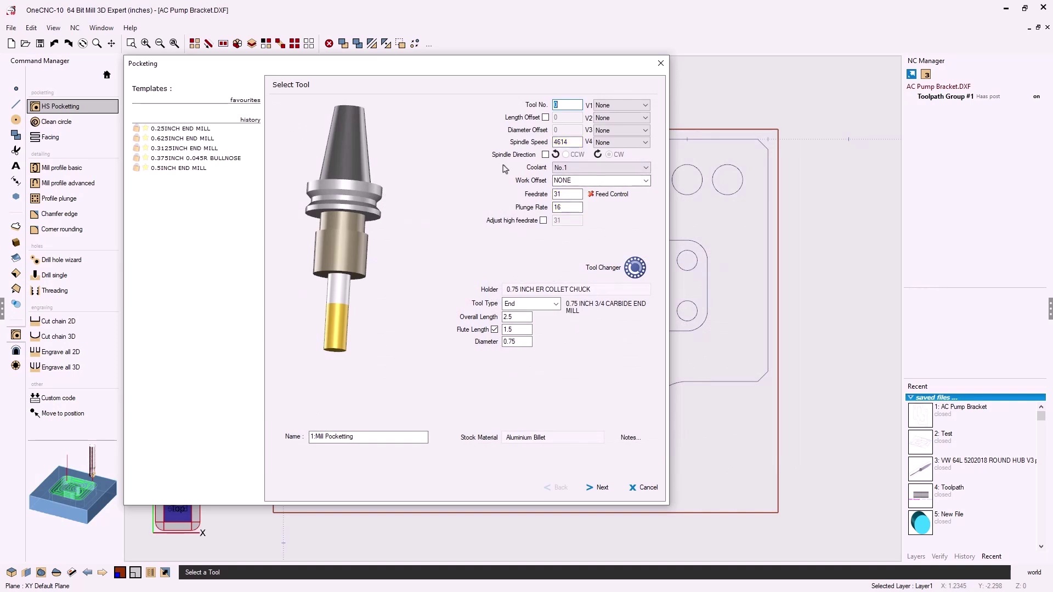
# - Set the end mill's tool number to 1 and spindle speed to 4500, and enter a new feedrate
pyautogui.write('1')
pyautogui.press('Tab')
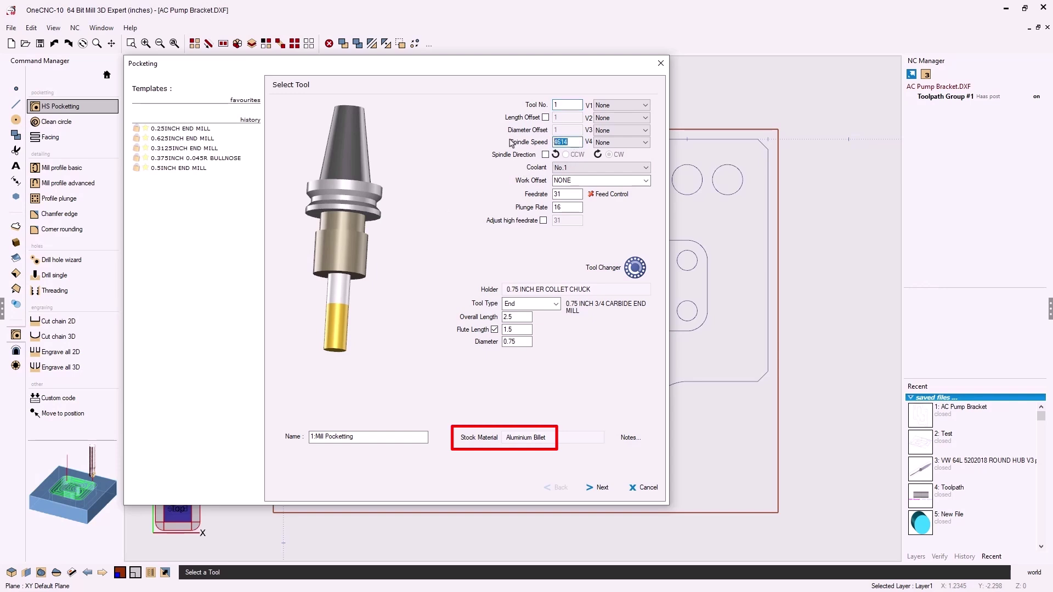
pyautogui.write('4500')
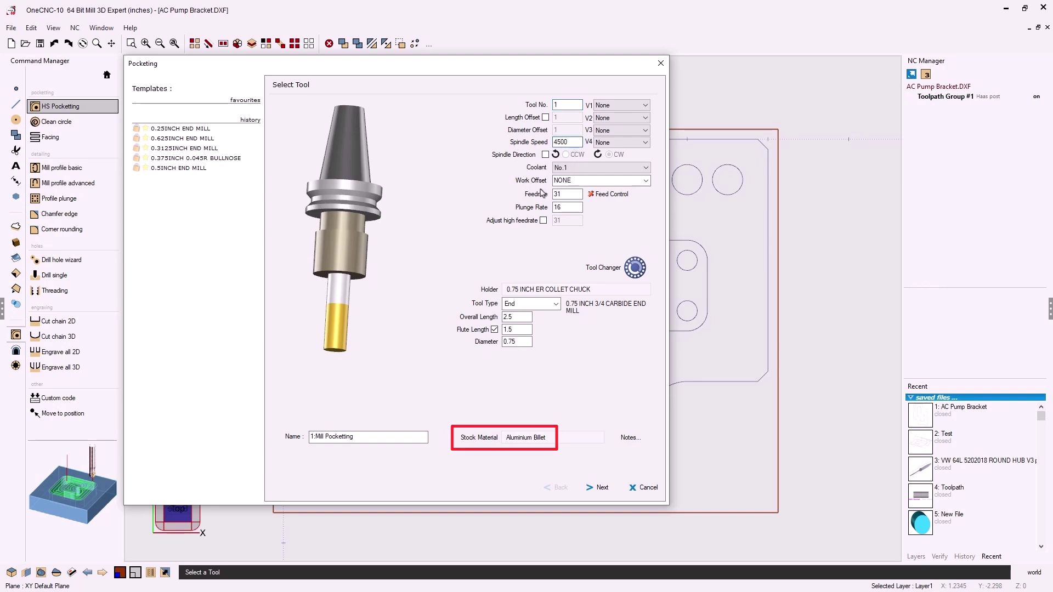
pyautogui.press('Tab')
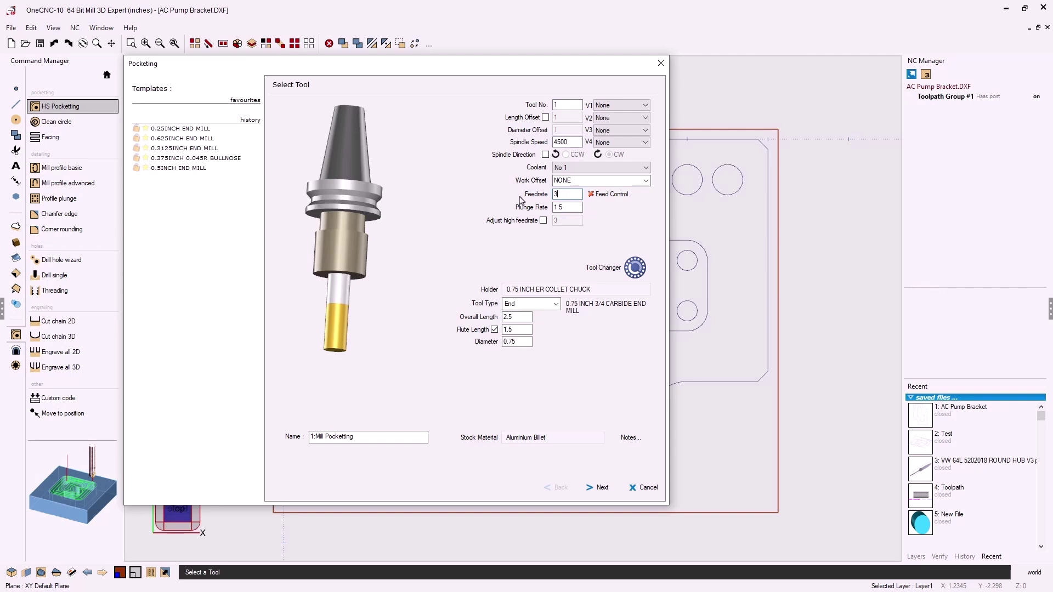
# - Change the pocketing end mill's holder to the 2 MT MORSE TAPER ADAPTOR
pyautogui.click(533, 290)
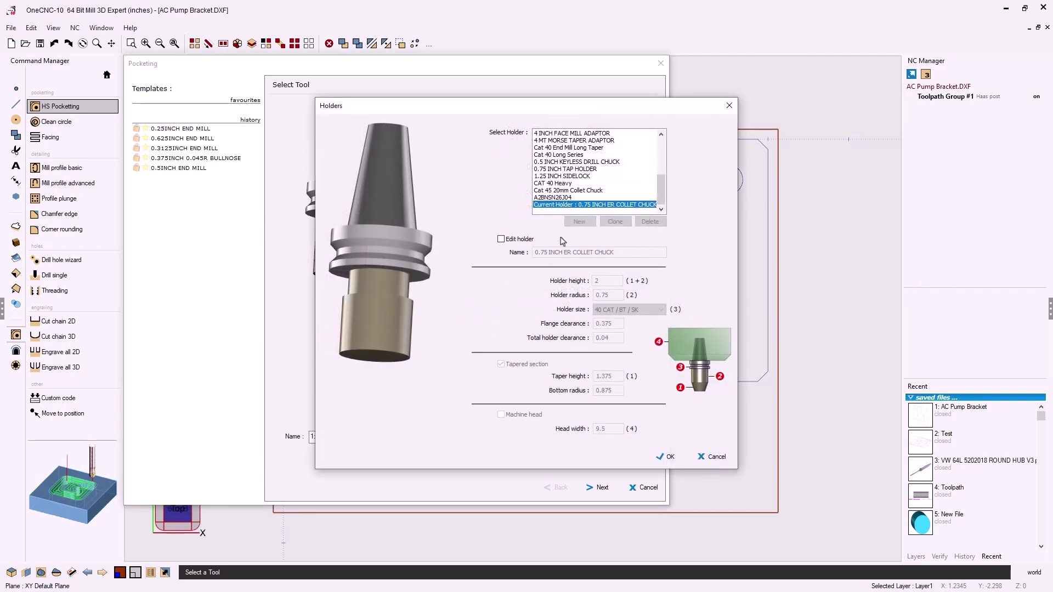
pyautogui.scroll(3, 569, 187)
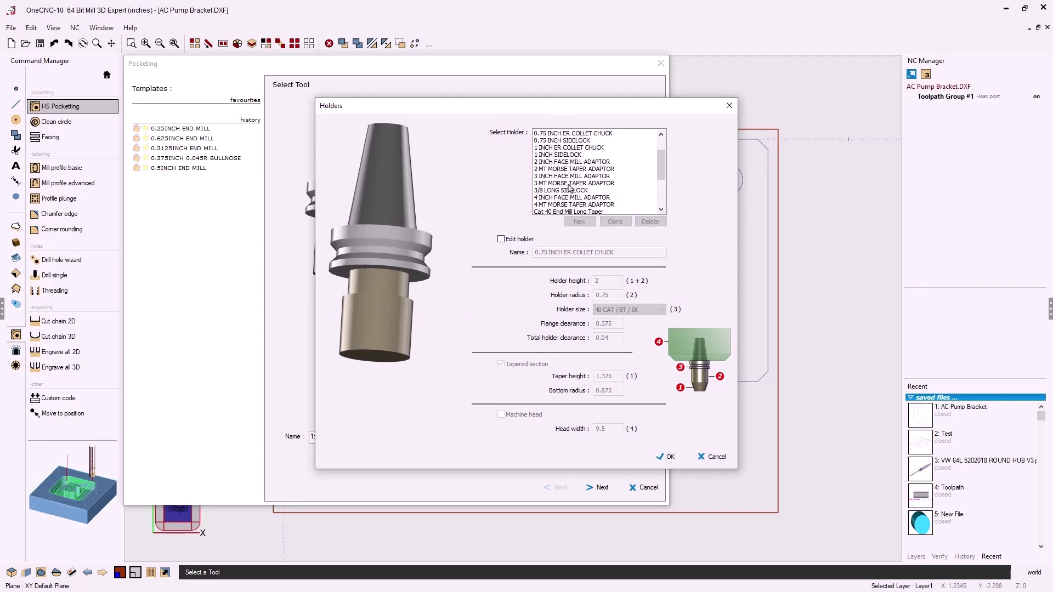
pyautogui.click(568, 169)
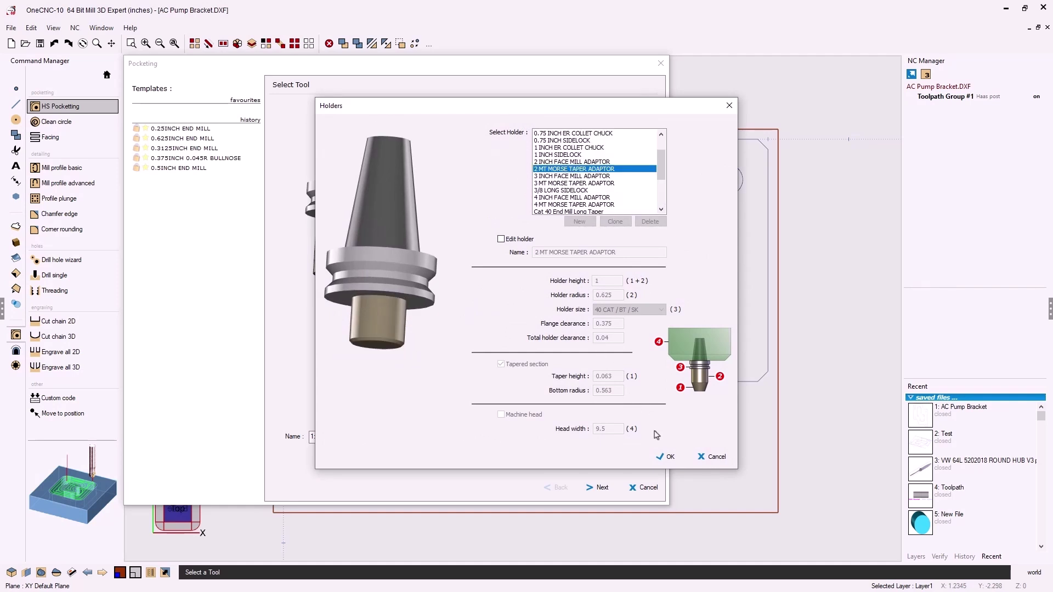
pyautogui.click(668, 458)
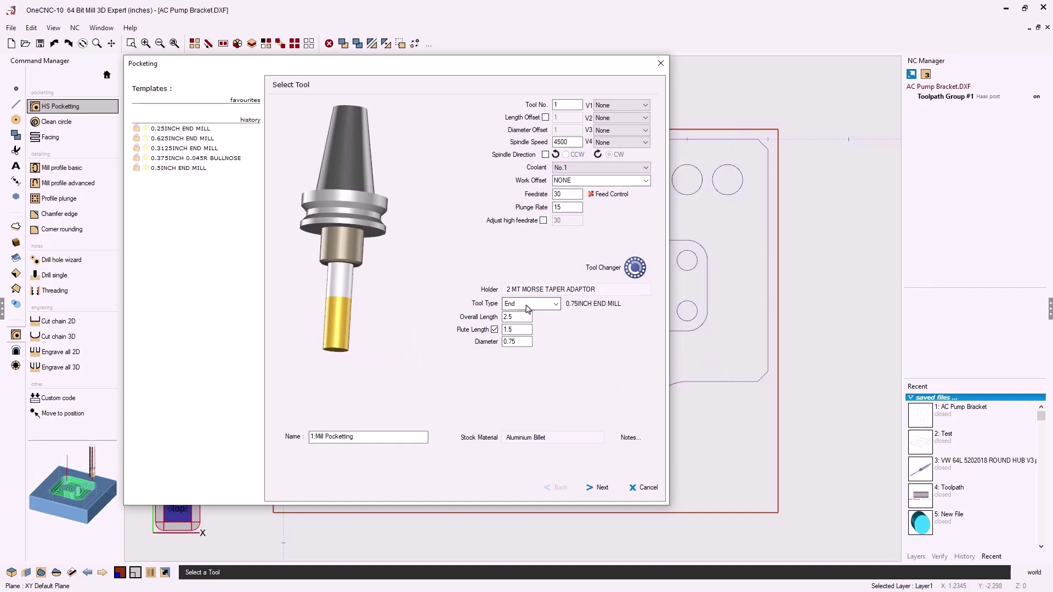
# - Set the end mill's overall length to 1.5, flute length to 1.25 and diameter to 0.625 inch
pyautogui.doubleClick(513, 317)
pyautogui.write('1.5')
pyautogui.doubleClick(520, 329)
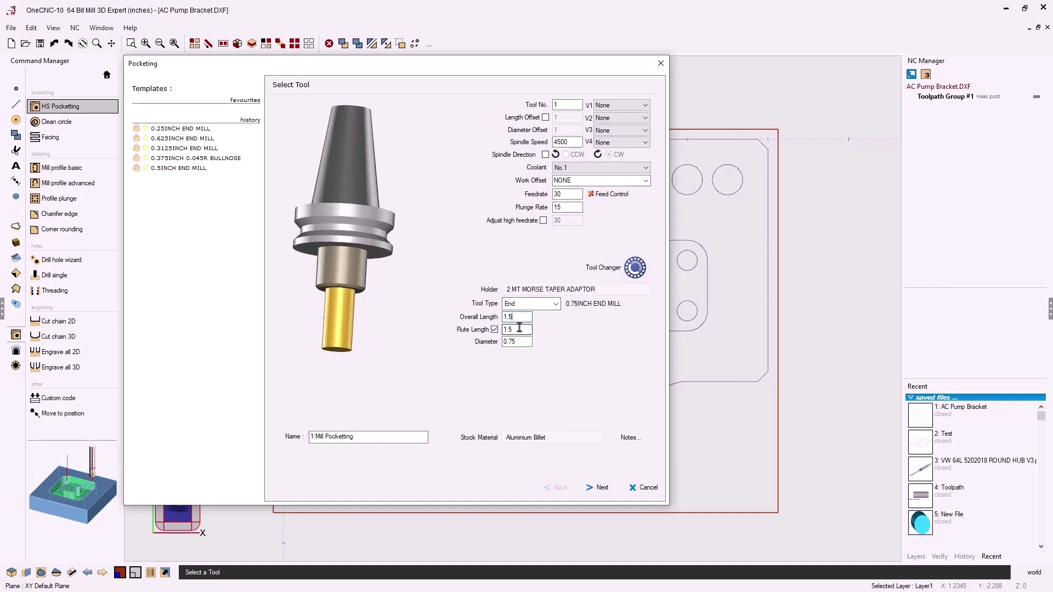
pyautogui.write('1.25')
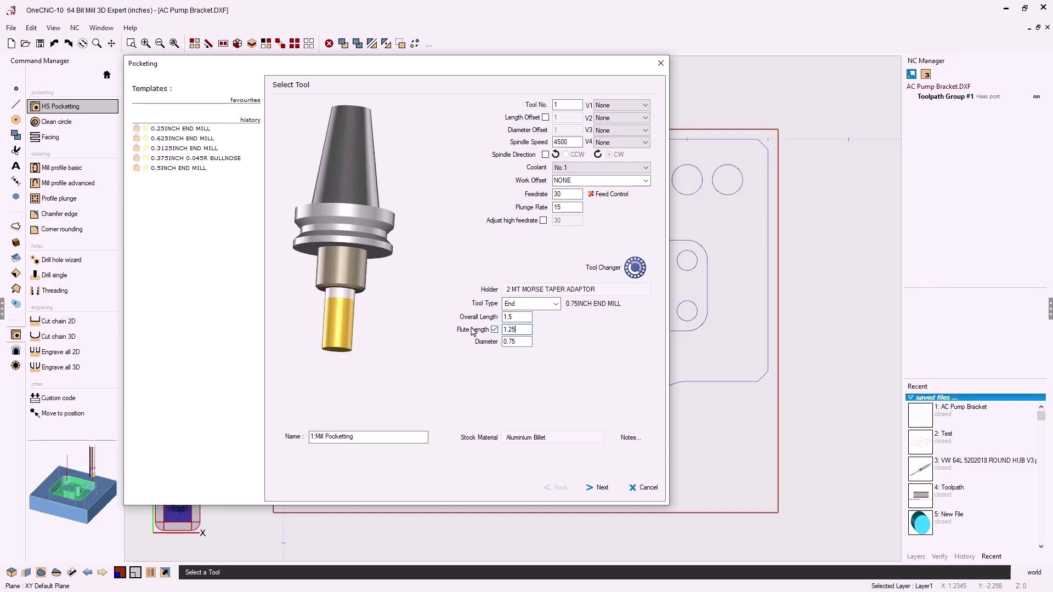
pyautogui.press('Tab')
pyautogui.write('.625')
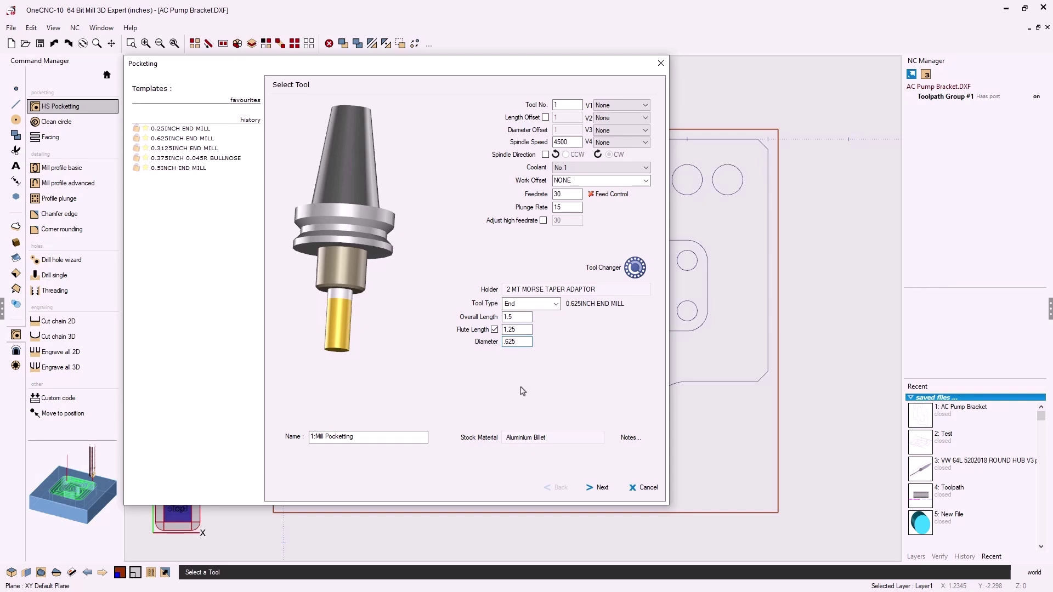
# - Generate the pocketing toolpath with final Z -0.5, Highspeed Open machining style, Plunge approach and 0.01 left on the sides
pyautogui.click(602, 487)
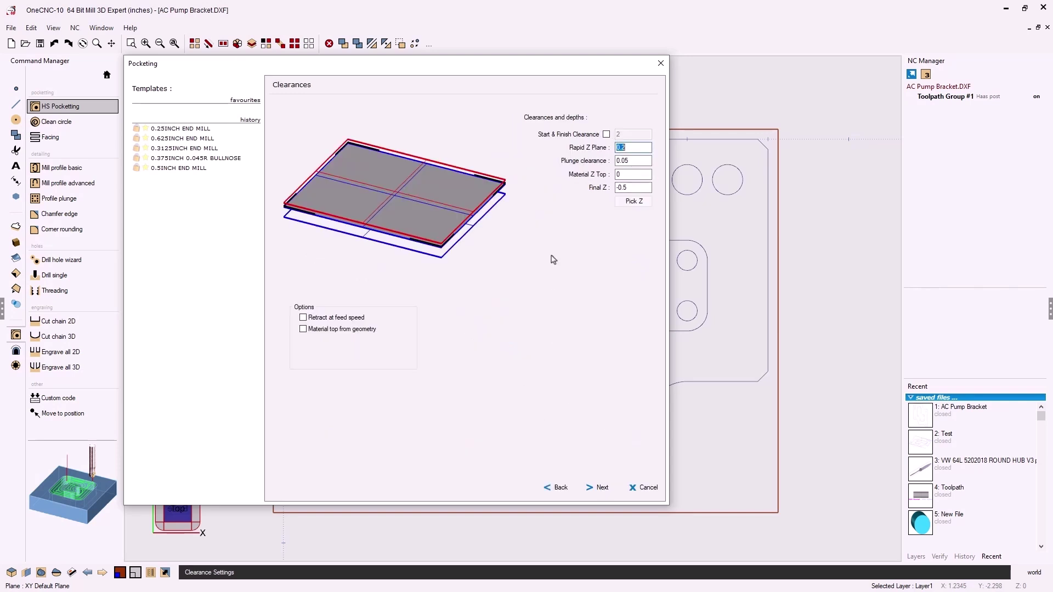
pyautogui.click(602, 488)
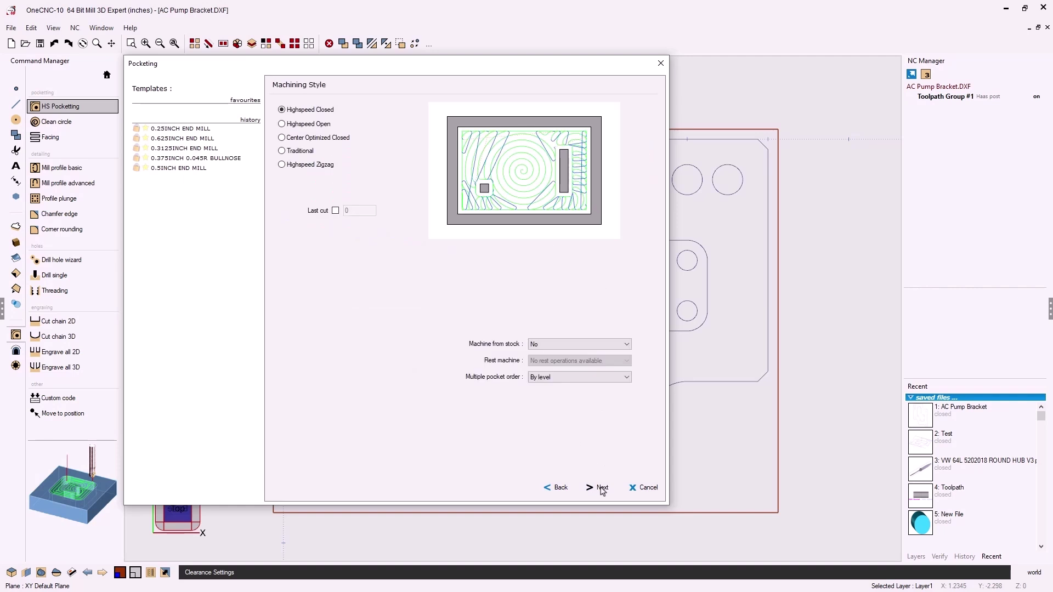
pyautogui.click(282, 124)
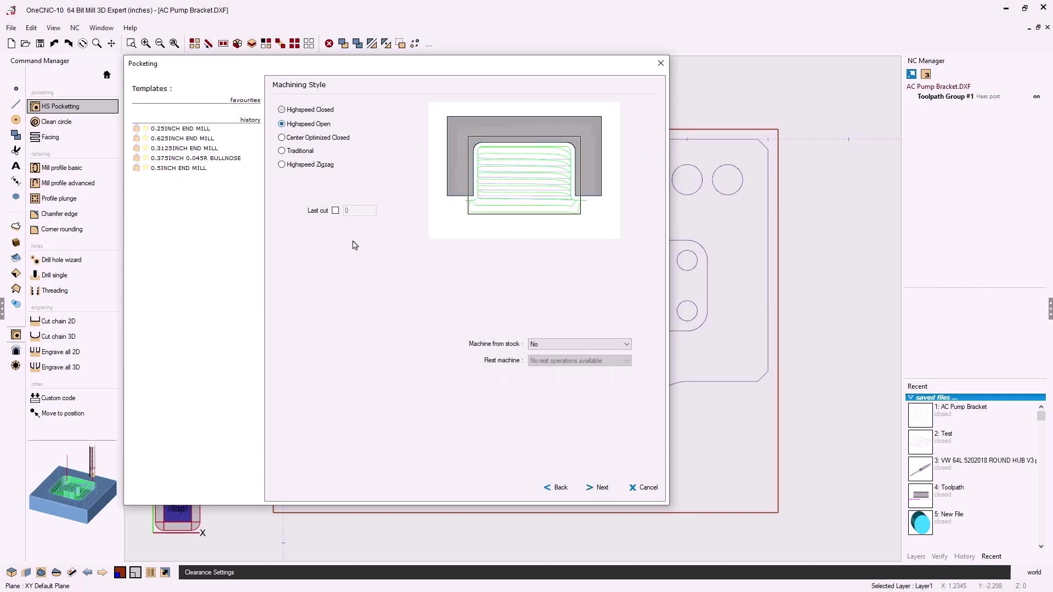
pyautogui.click(601, 487)
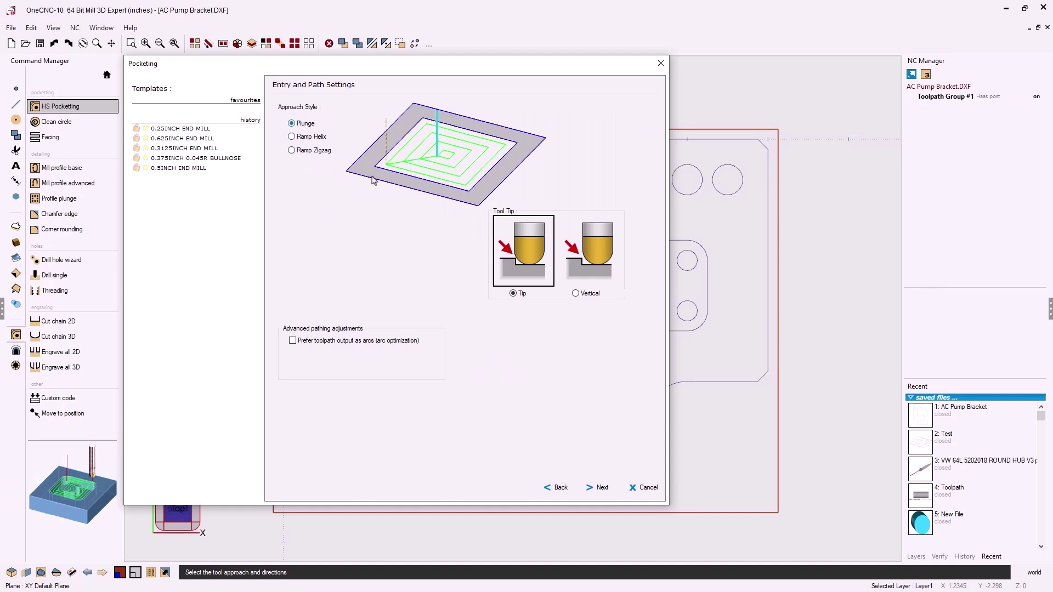
pyautogui.click(603, 488)
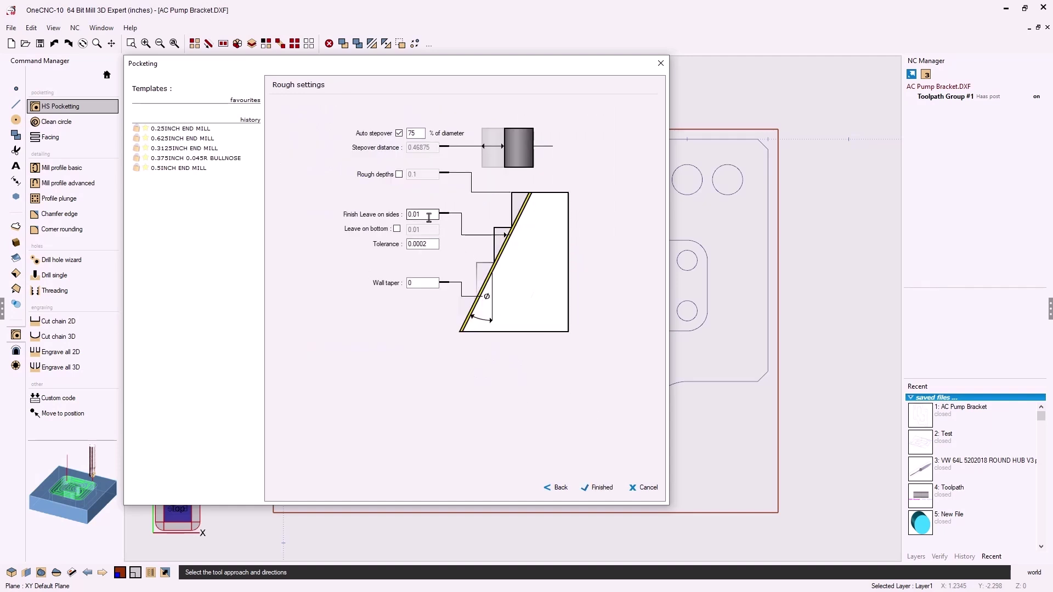
pyautogui.click(605, 489)
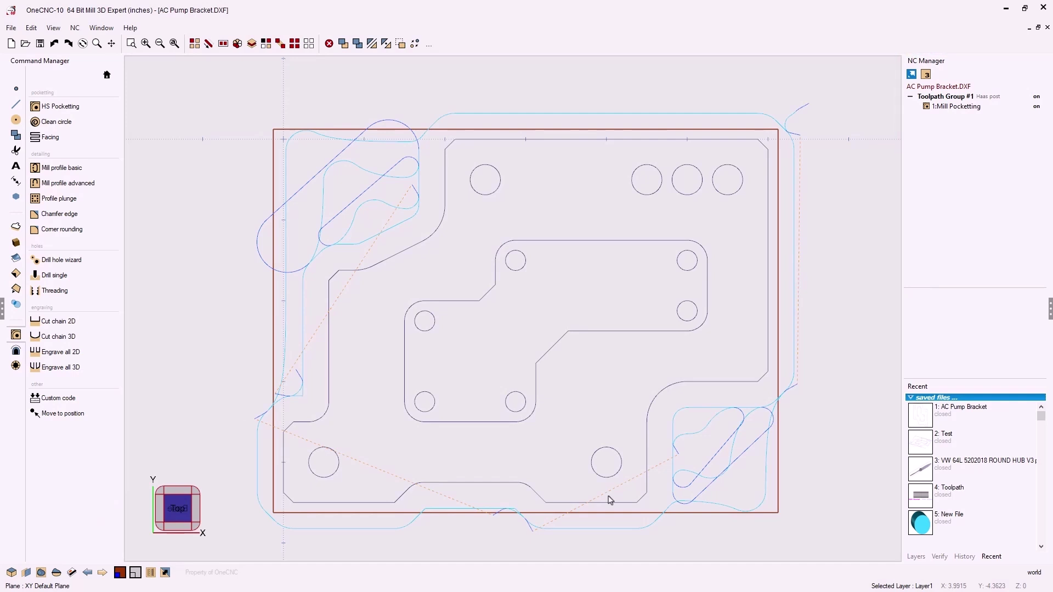
# - Start a basic mill profile toolpath around the outside of the bracket's outer profile, beginning on its lower-left edge
pyautogui.click(75, 170)
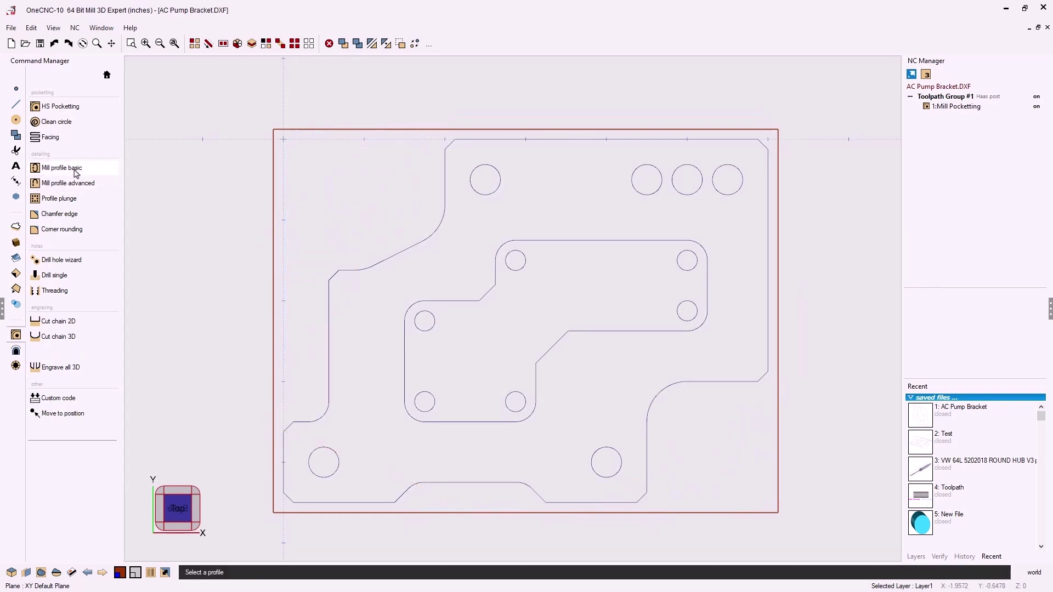
pyautogui.click(343, 502)
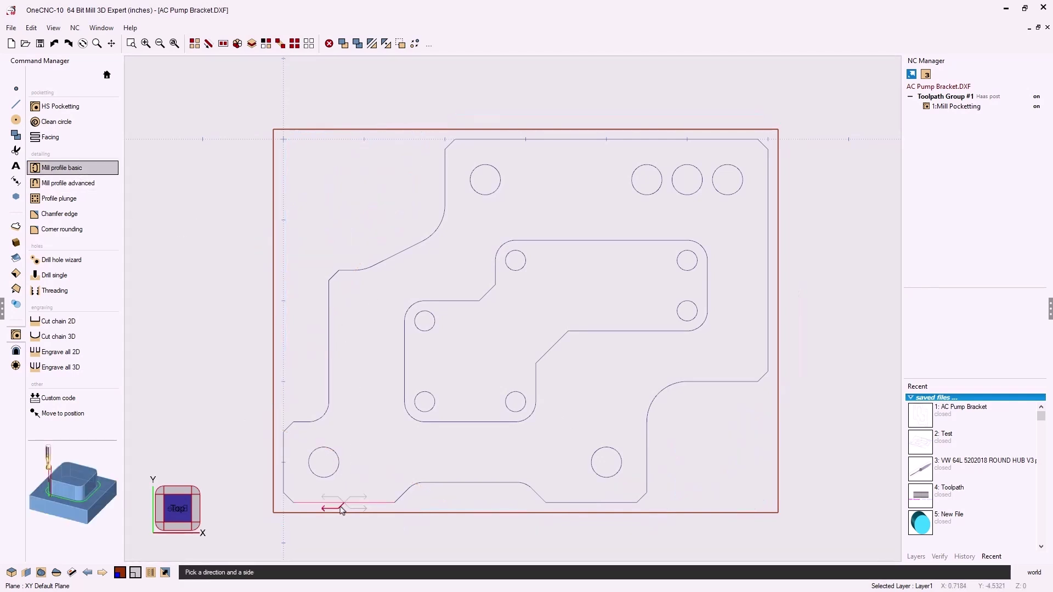
pyautogui.click(340, 509)
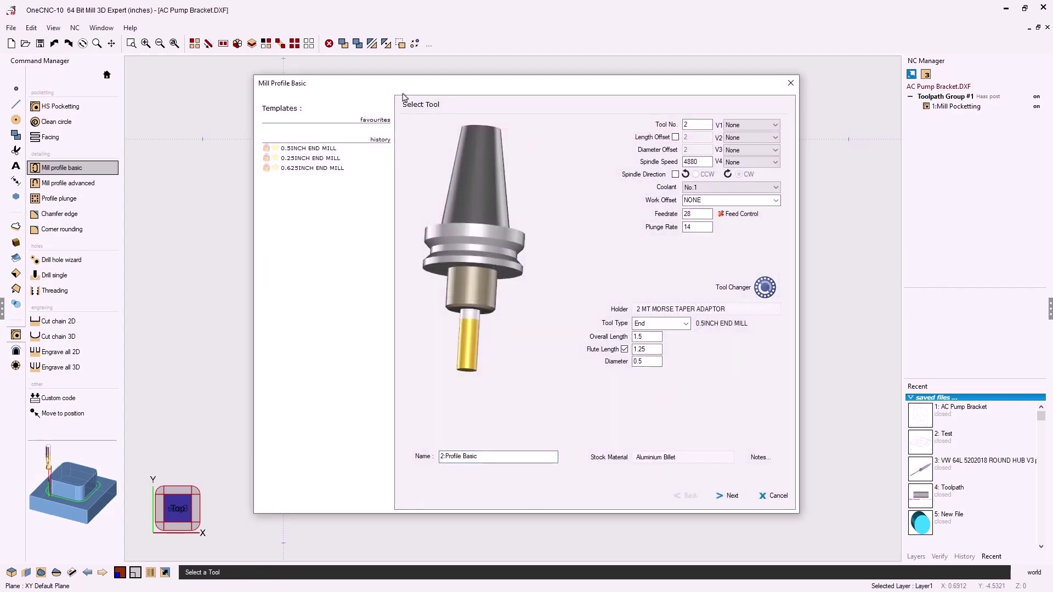
pyautogui.moveTo(401, 90); pyautogui.dragTo(275, 72)
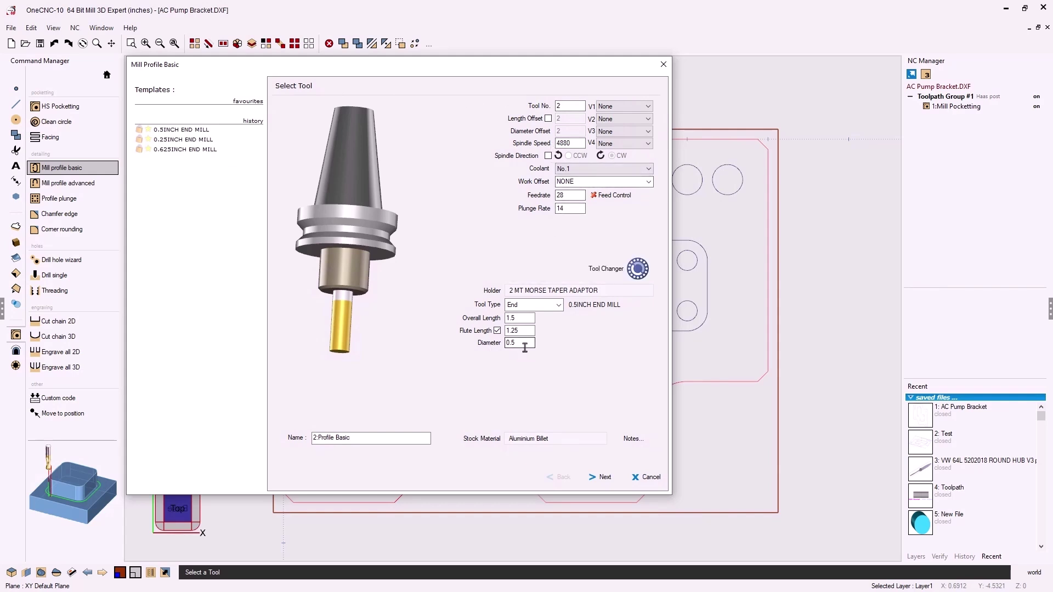
# - Generate the profile toolpath with the 0.5INCH END MILL, final Z -0.5, Cut Levels approach, no finishing and Line-Arc lead-in and lead-out
pyautogui.click(604, 477)
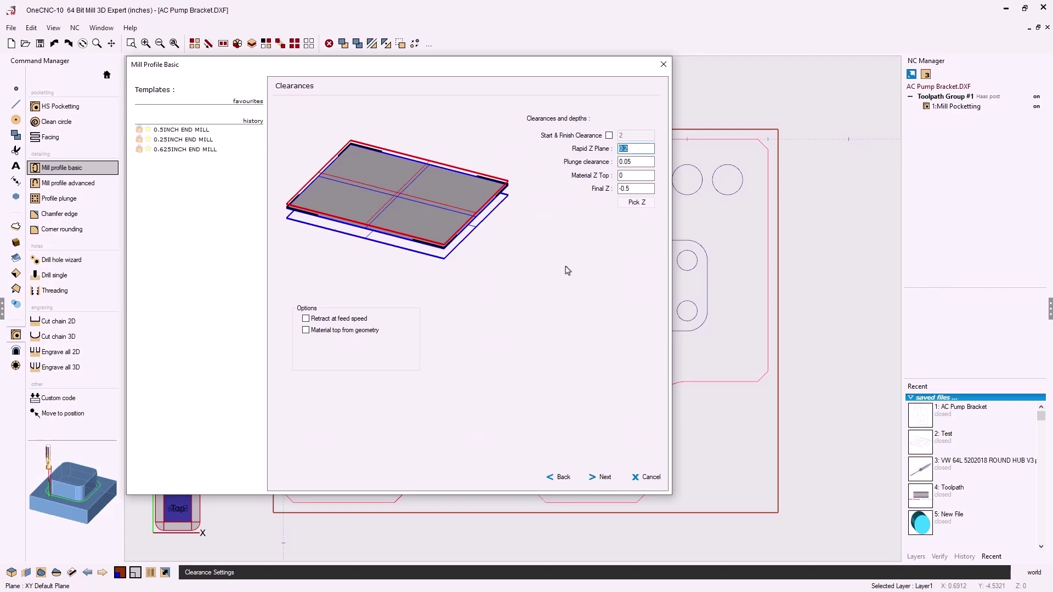
pyautogui.click(605, 478)
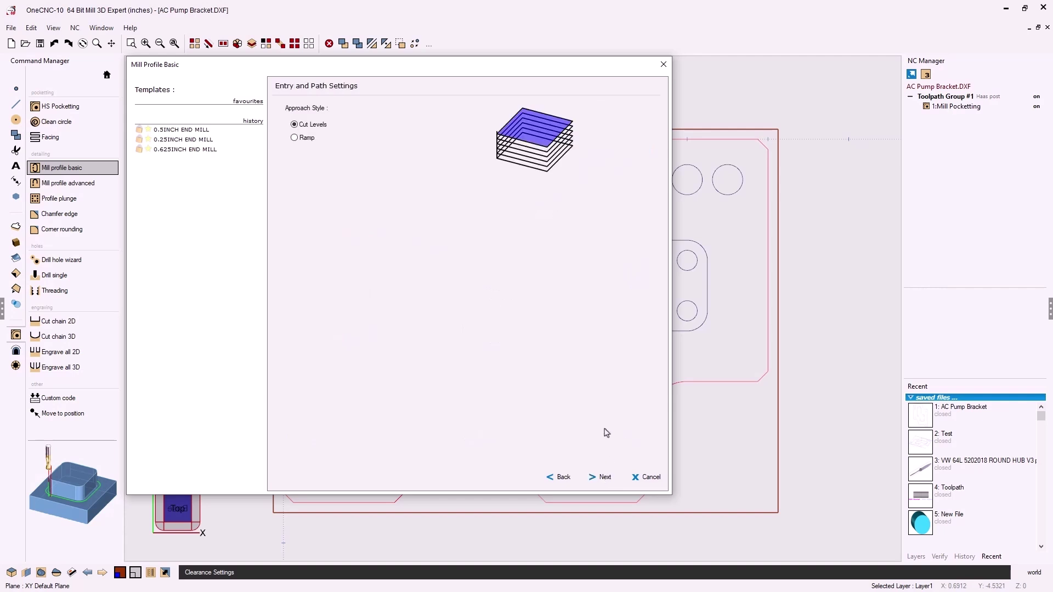
pyautogui.click(606, 478)
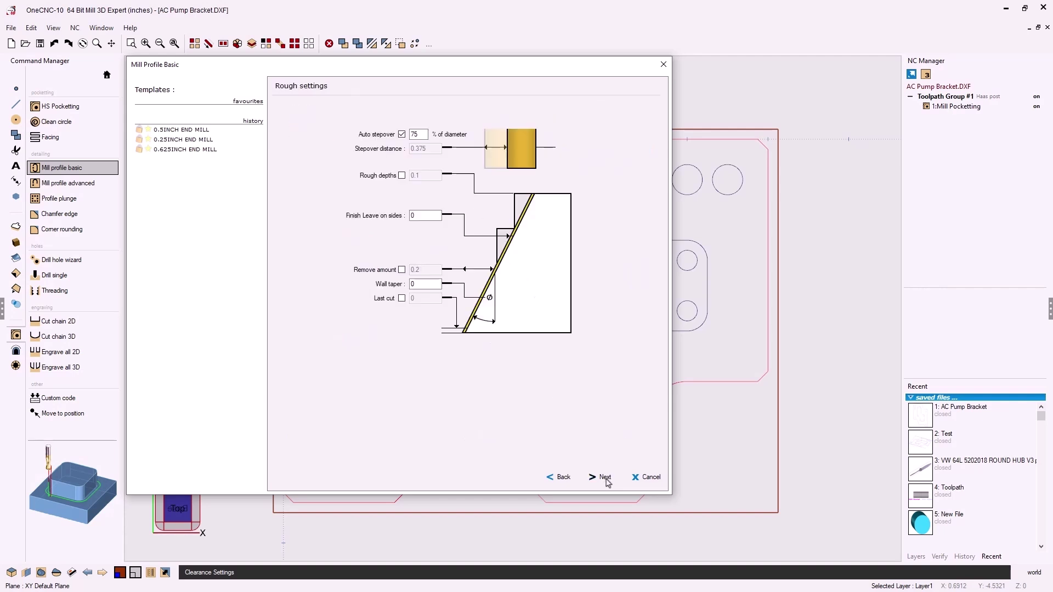
pyautogui.click(605, 478)
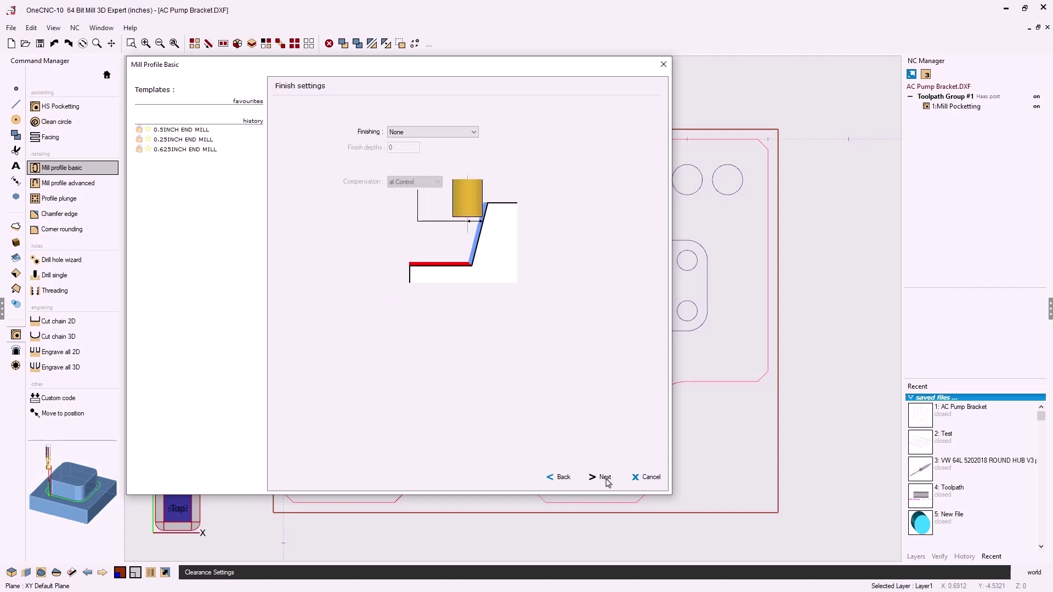
pyautogui.click(605, 478)
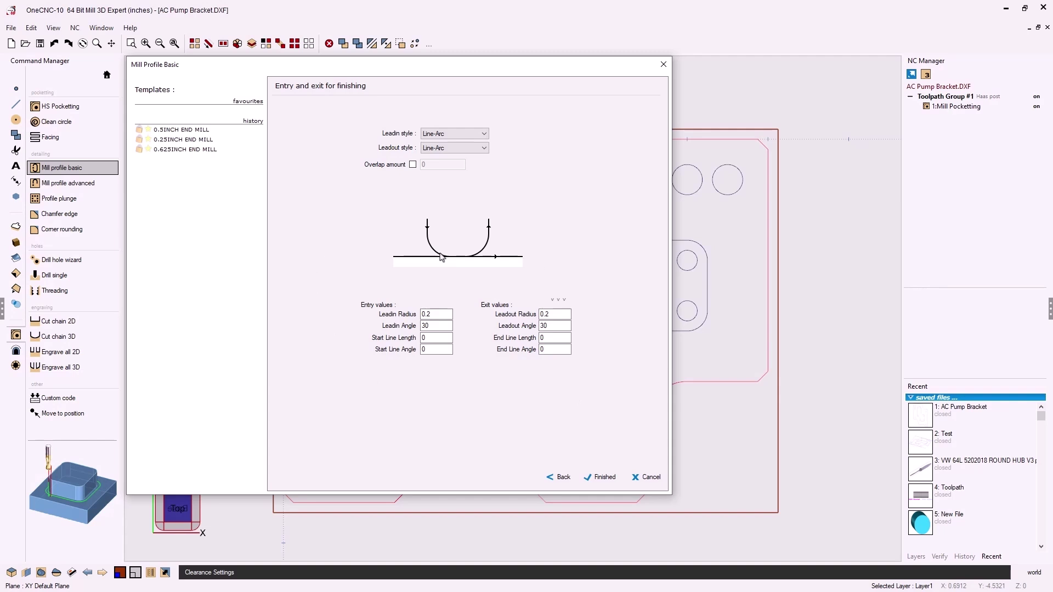
pyautogui.click(605, 478)
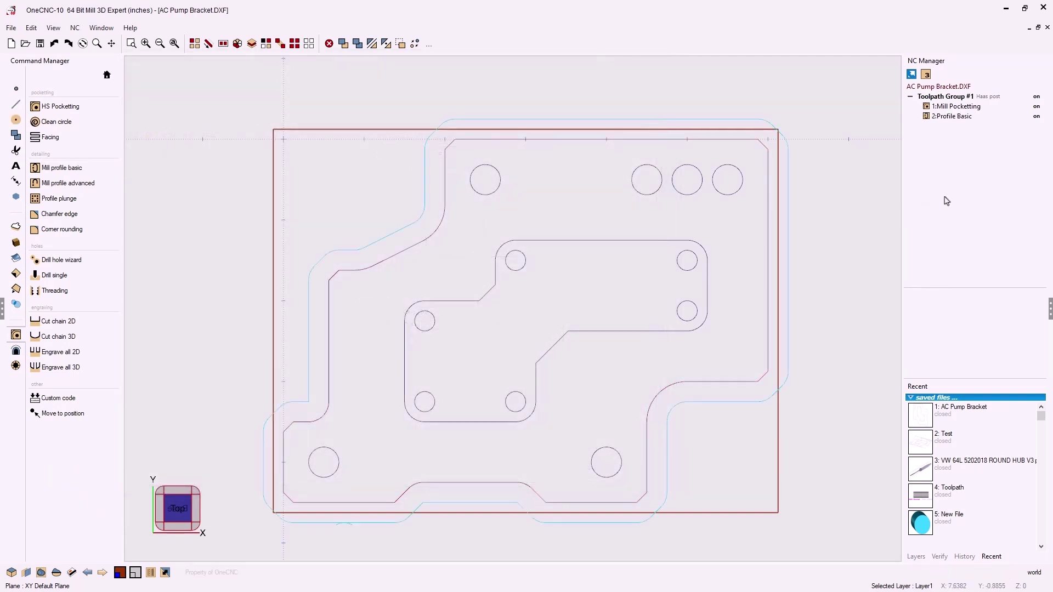
# - Simulate Toolpath Group #1 and toggle the geometry display on and off
pyautogui.rightClick(955, 100)
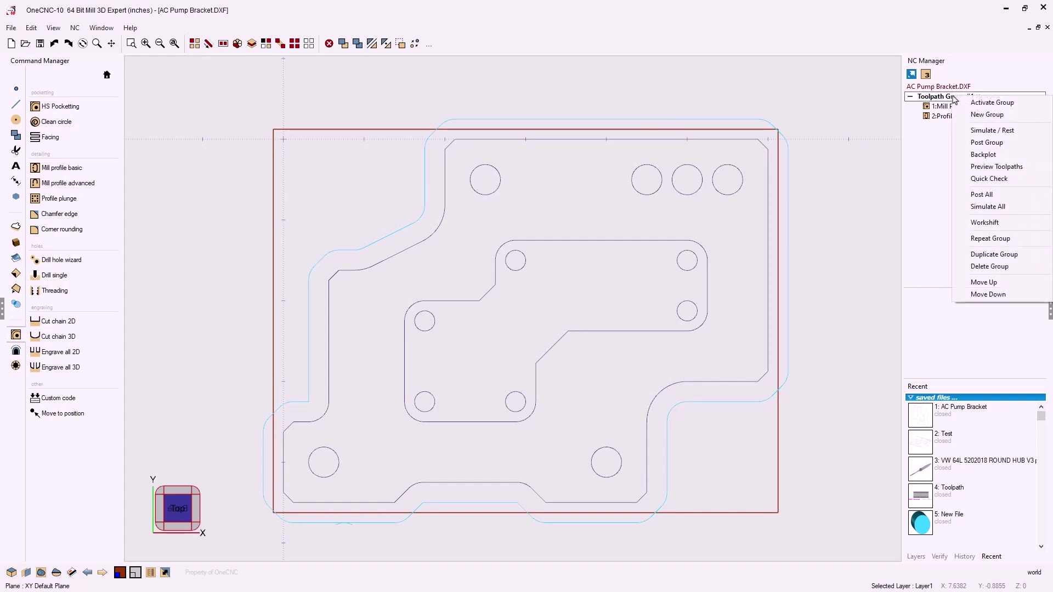
pyautogui.click(985, 131)
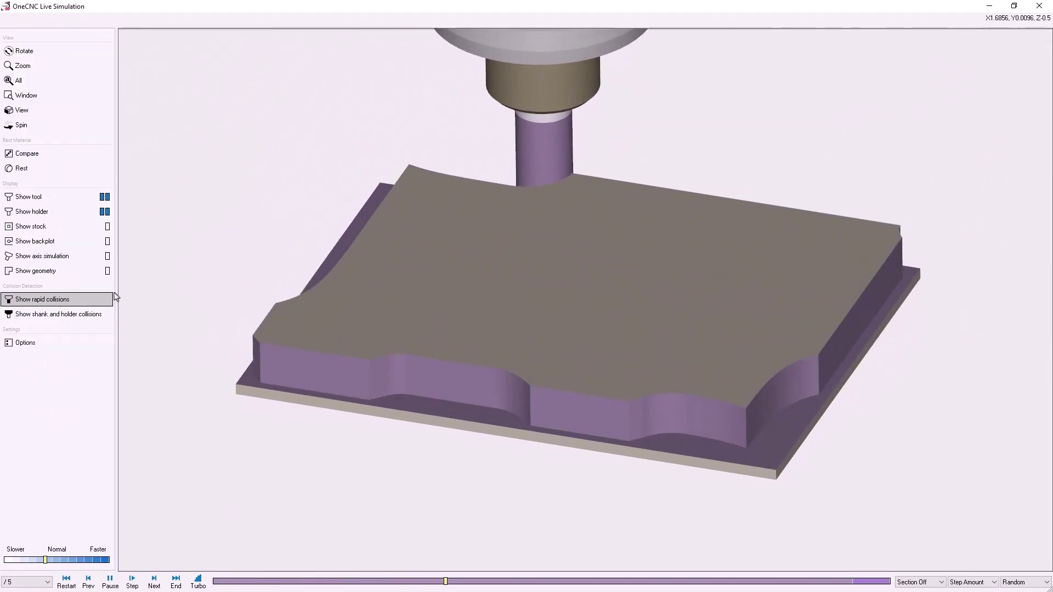
pyautogui.click(108, 271)
pyautogui.click(107, 271)
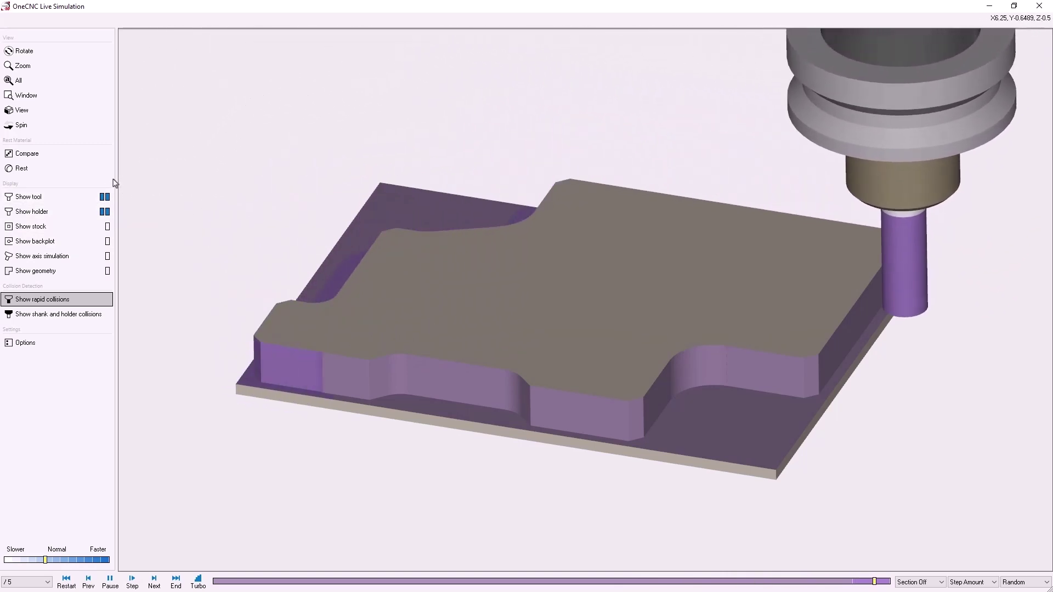
# - Toggle the backplot on and off, replay the simulation to check the outer-profile cuts, and close it
pyautogui.click(107, 242)
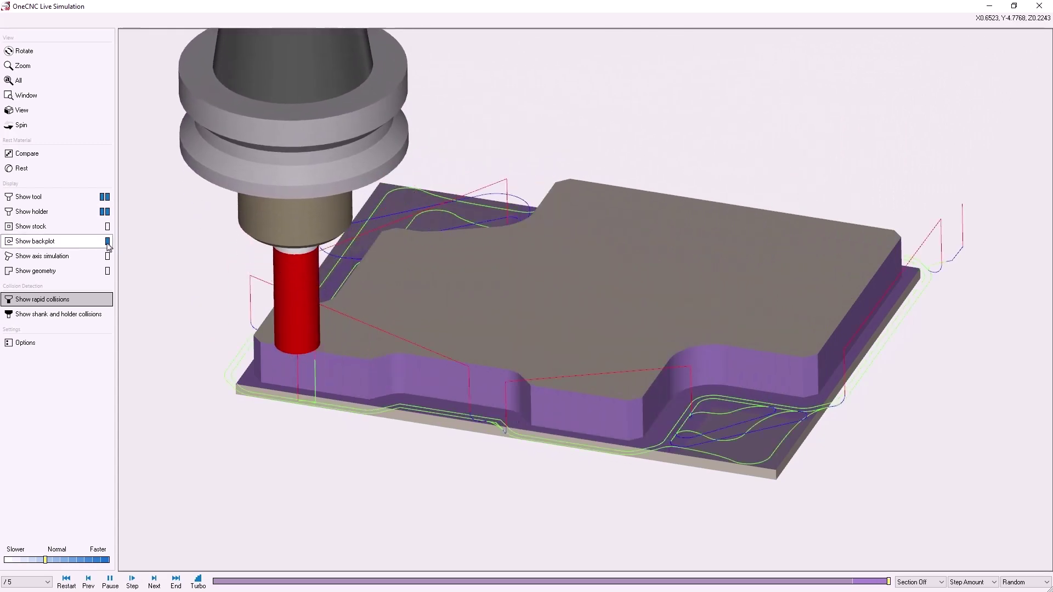
pyautogui.click(107, 242)
pyautogui.click(108, 242)
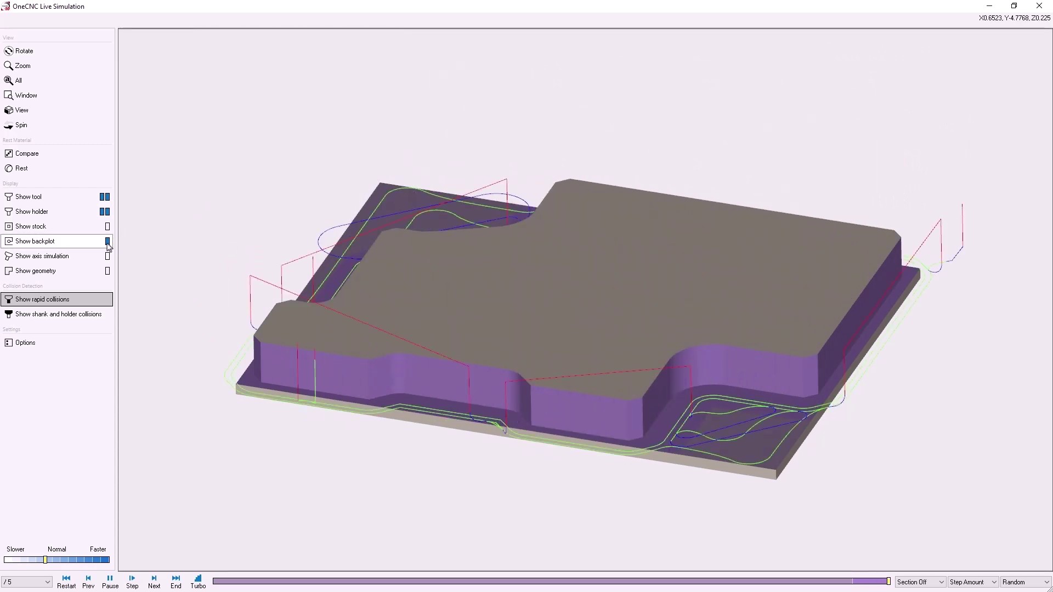
pyautogui.click(108, 242)
pyautogui.click(66, 581)
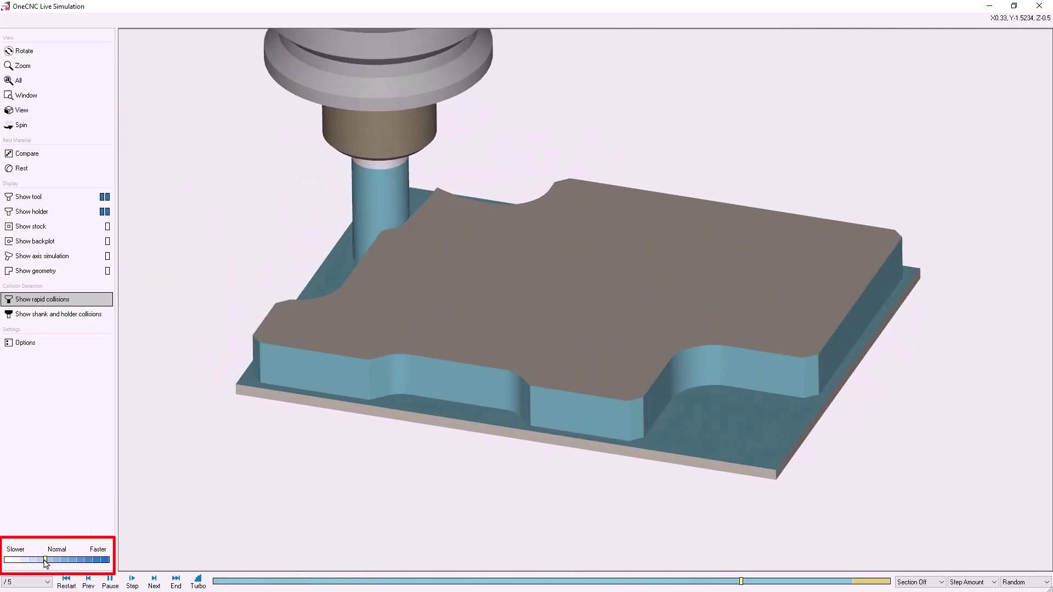
pyautogui.moveTo(394, 328)
pyautogui.mouseDown(button='middle')
pyautogui.moveTo(401, 339)
pyautogui.moveTo(496, 329)
pyautogui.moveTo(405, 319)
pyautogui.moveTo(387, 334)
pyautogui.mouseUp(button='middle')
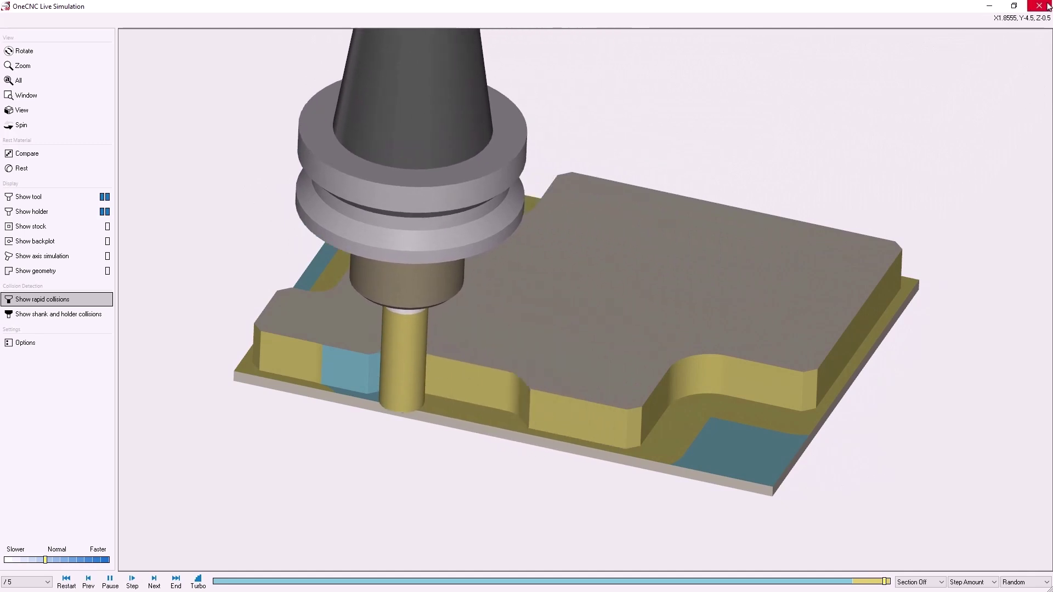
pyautogui.click(1040, 6)
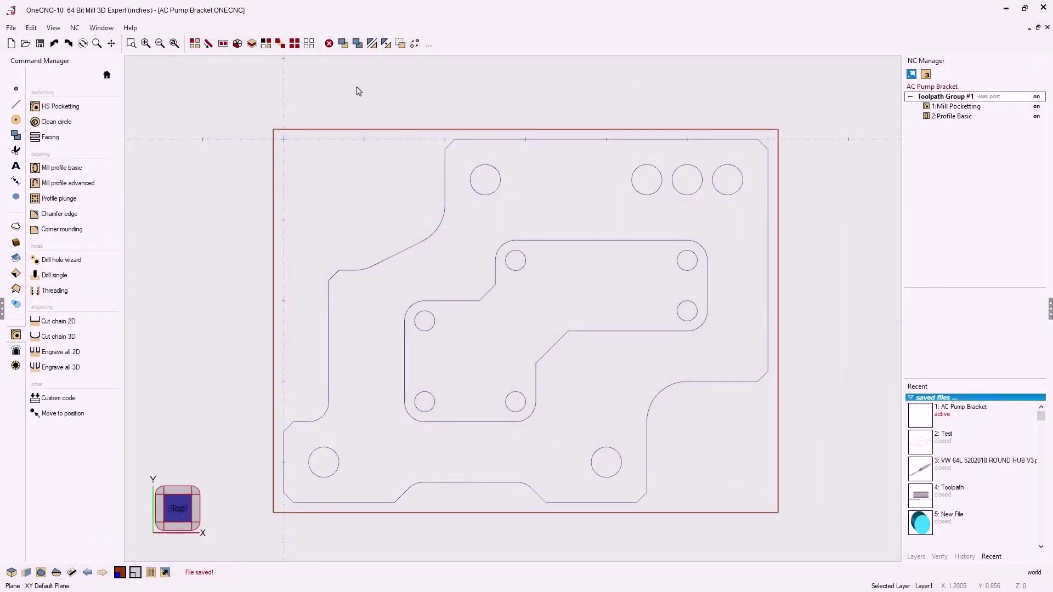
# - Start an HS Pocketting toolpath bounded by the bracket's inner pocket outline, using the 0.3125INCH END MILL template
pyautogui.click(68, 109)
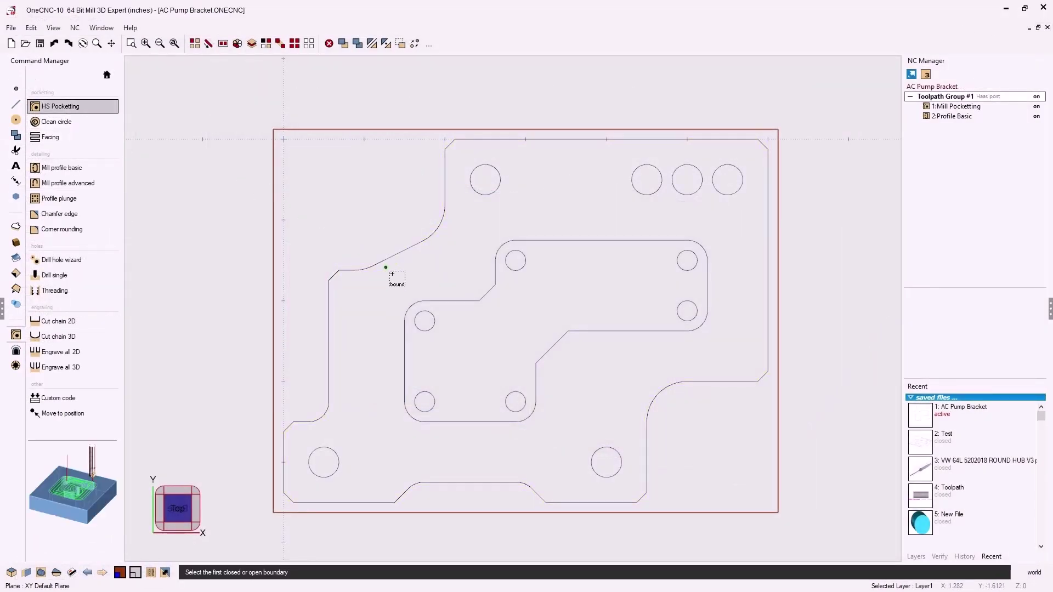
pyautogui.click(440, 301)
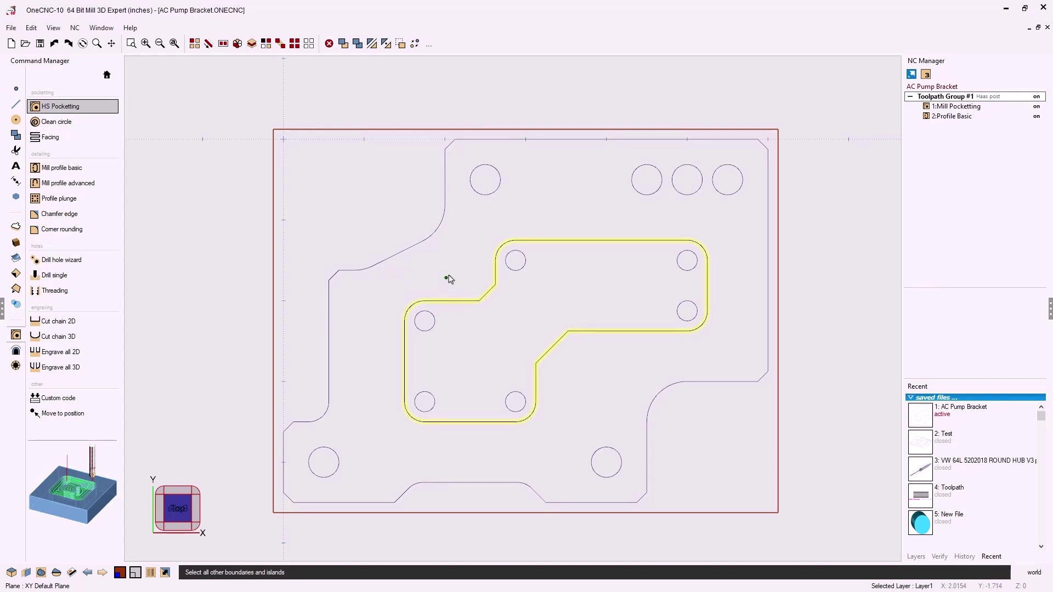
pyautogui.rightClick(448, 279)
pyautogui.moveTo(373, 78); pyautogui.dragTo(250, 64)
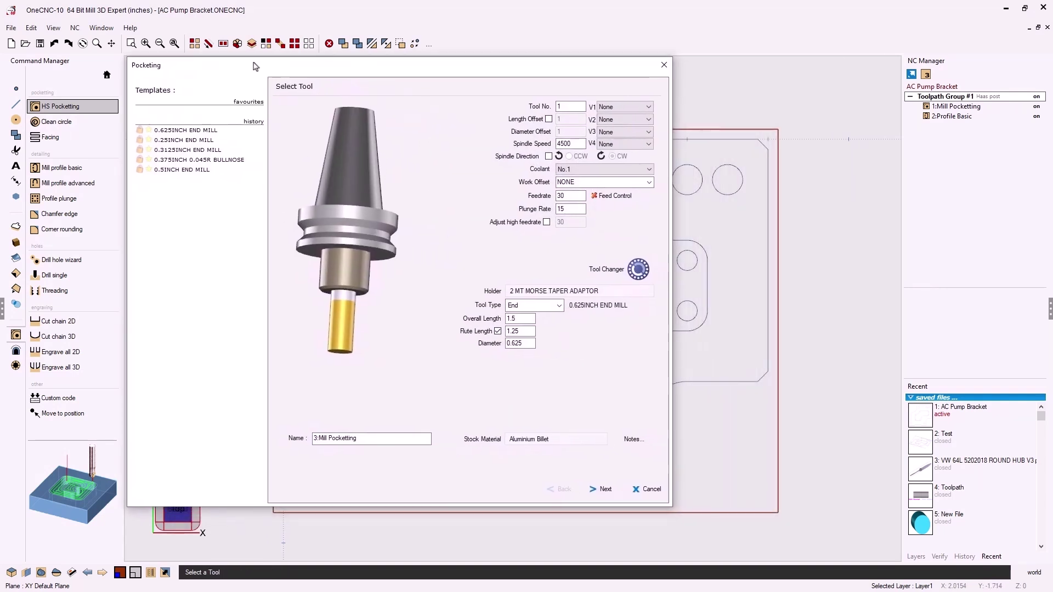
pyautogui.click(186, 152)
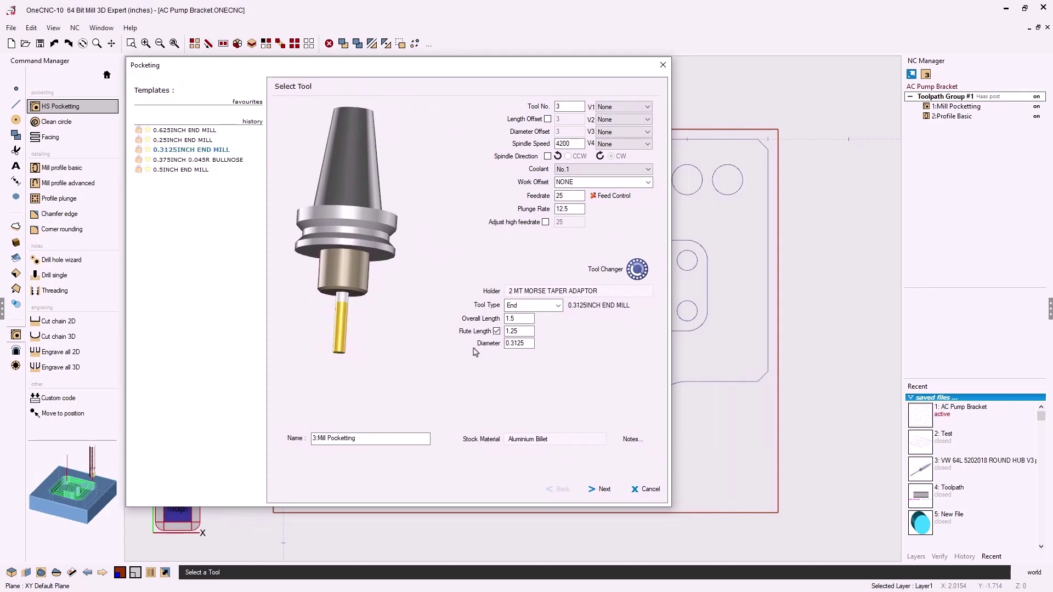
# - Generate the inner pocket toolpath with final Z -0.25 and a Ramp Helix approach at ramp angle 3 and helix diameter 0.3125
pyautogui.click(607, 491)
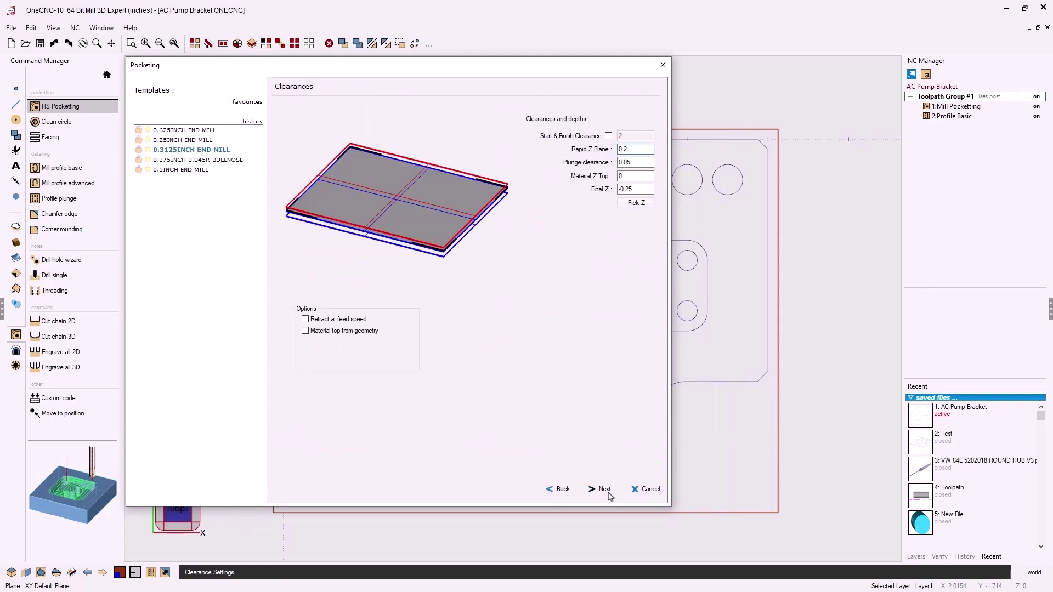
pyautogui.click(609, 494)
pyautogui.click(607, 493)
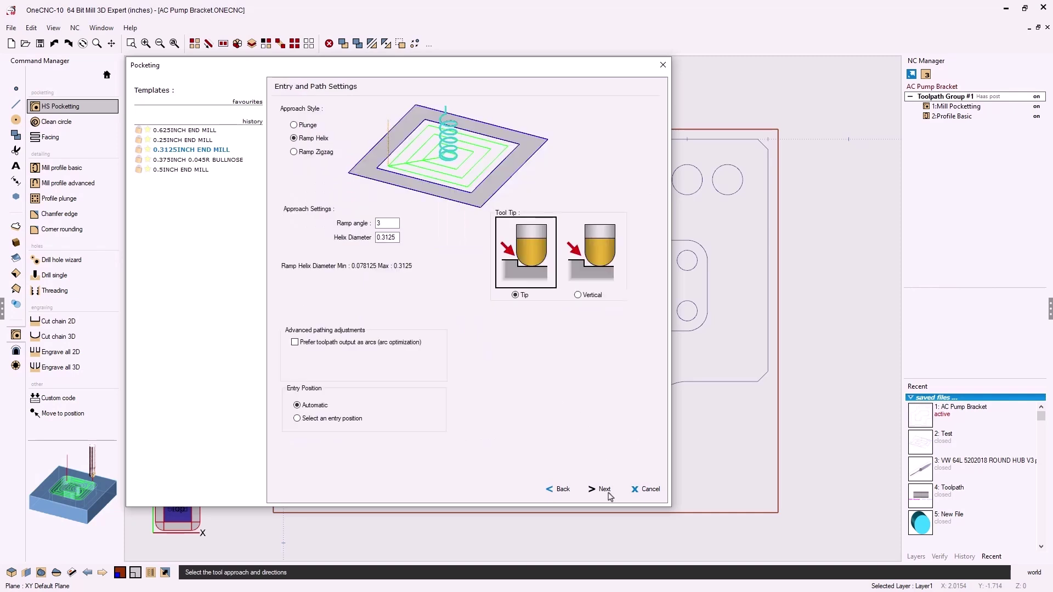
pyautogui.click(605, 491)
pyautogui.click(607, 491)
pyautogui.click(607, 491)
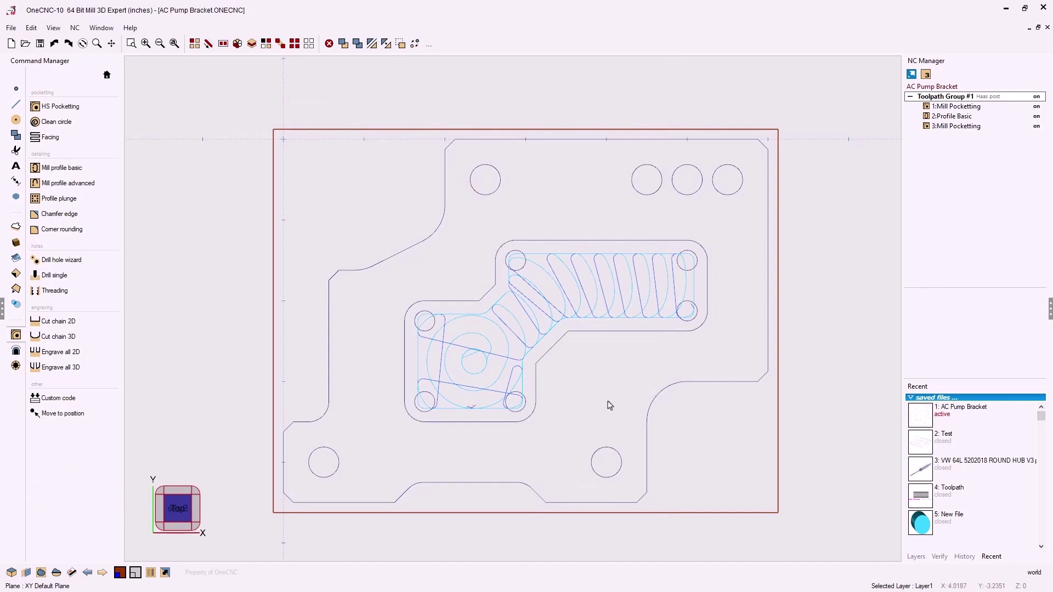
# - Start a Mill profile basic toolpath along the bracket's inner pocket outline, using the 0.25INCH END MILL template
pyautogui.click(86, 169)
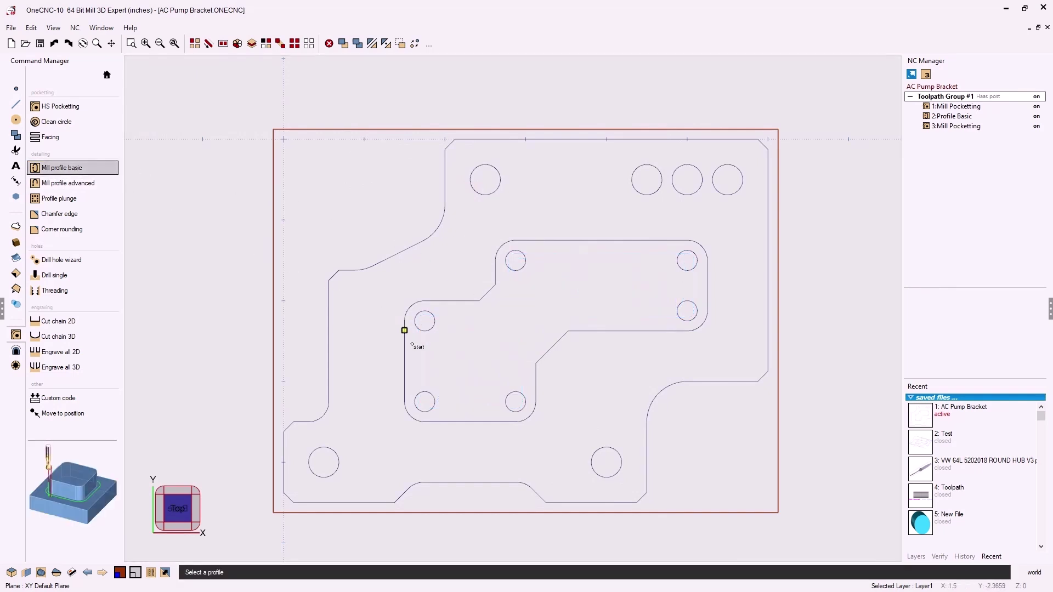
pyautogui.click(476, 421)
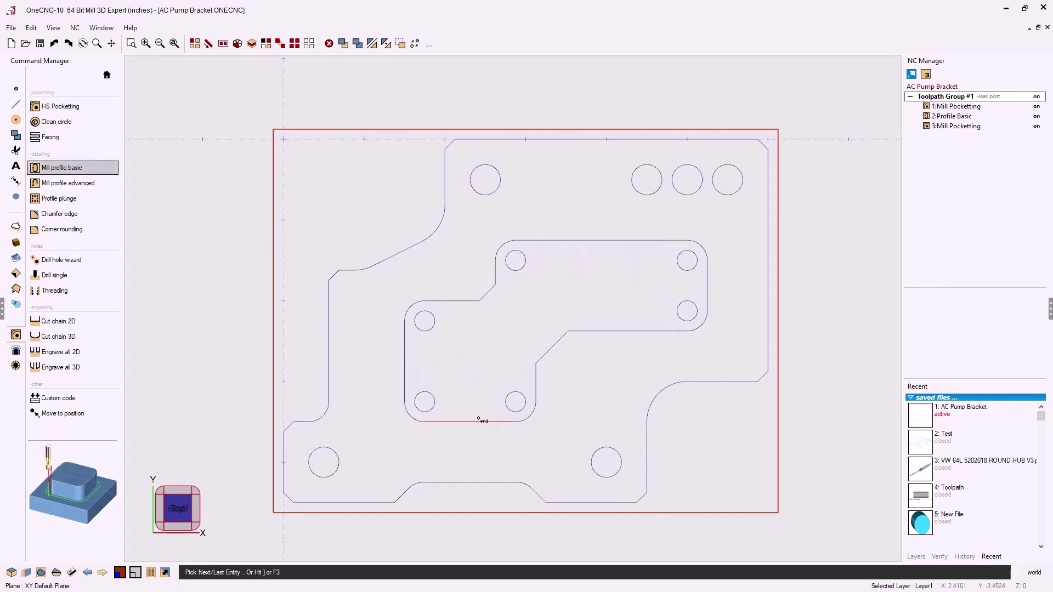
pyautogui.click(479, 422)
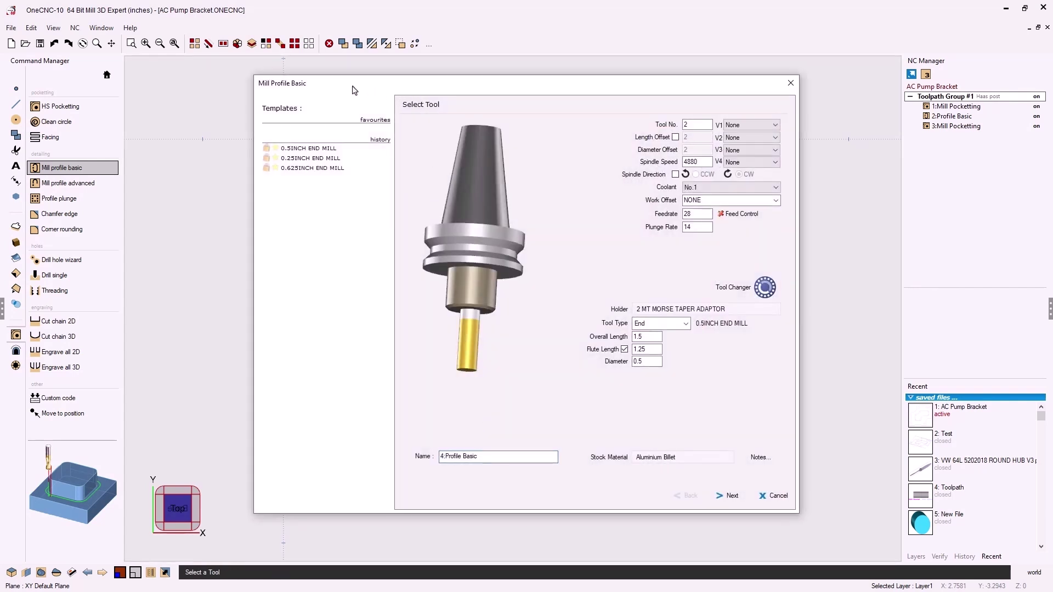
pyautogui.moveTo(354, 89); pyautogui.dragTo(200, 72)
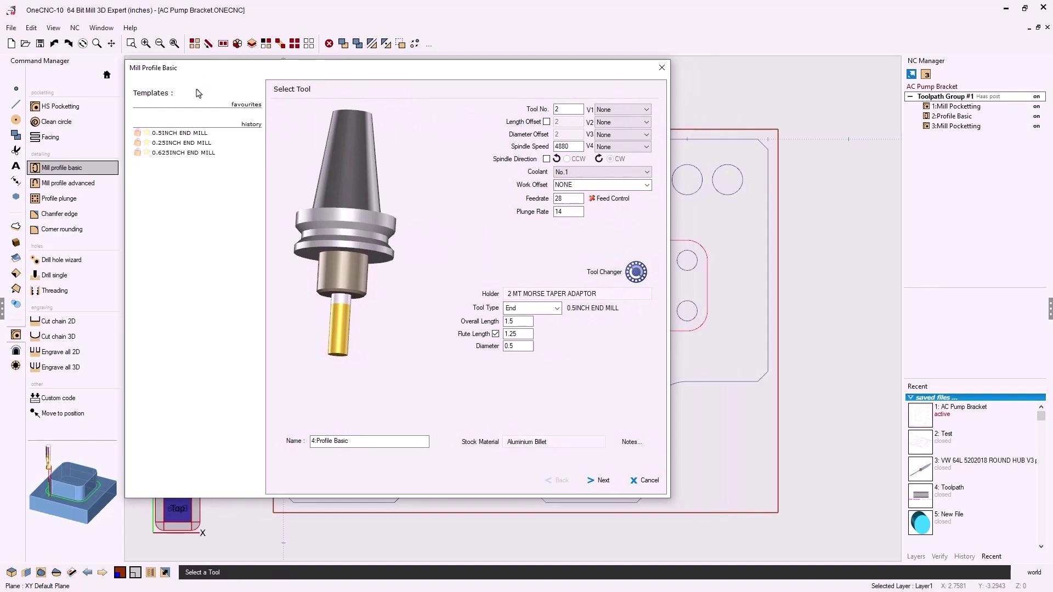
pyautogui.click(193, 143)
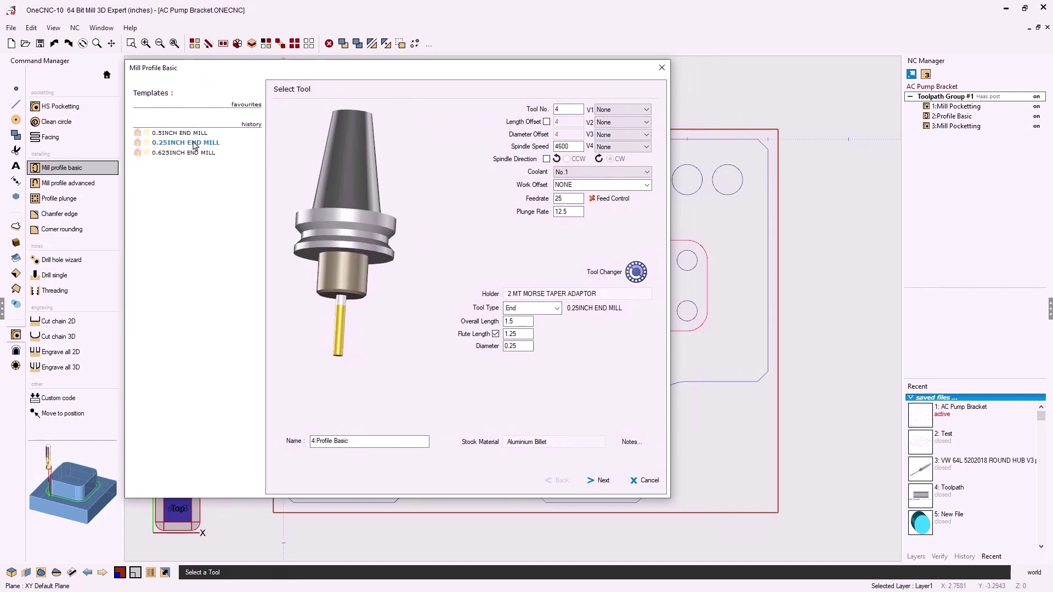
# - Generate the inner pocket profile toolpath with rapid Z plane 0.2, plunge clearance 0.05, final Z -0.25 and no finishing
pyautogui.click(600, 481)
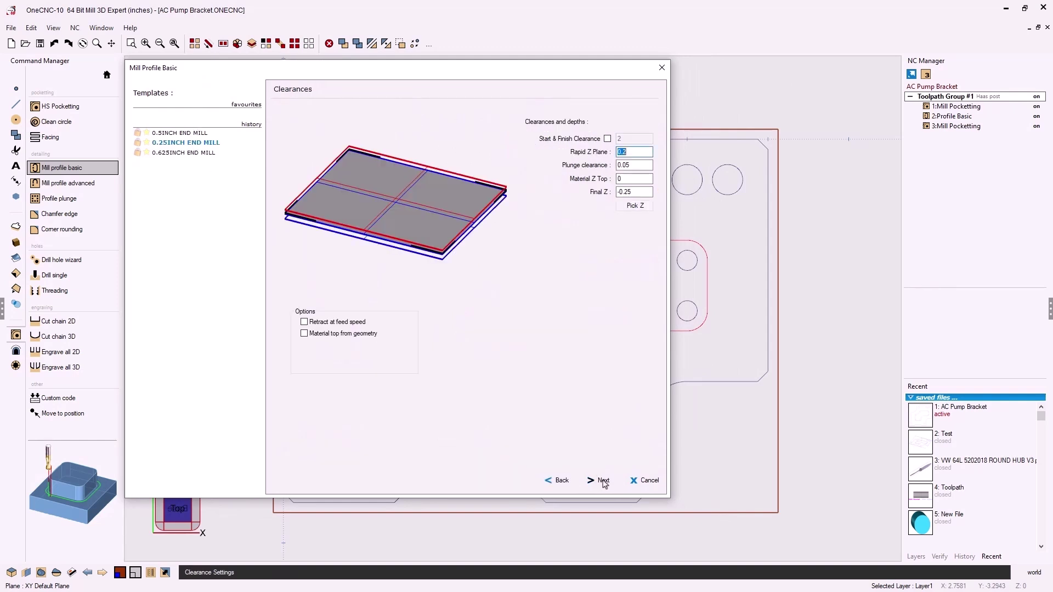
pyautogui.click(602, 481)
pyautogui.click(604, 482)
pyautogui.click(603, 481)
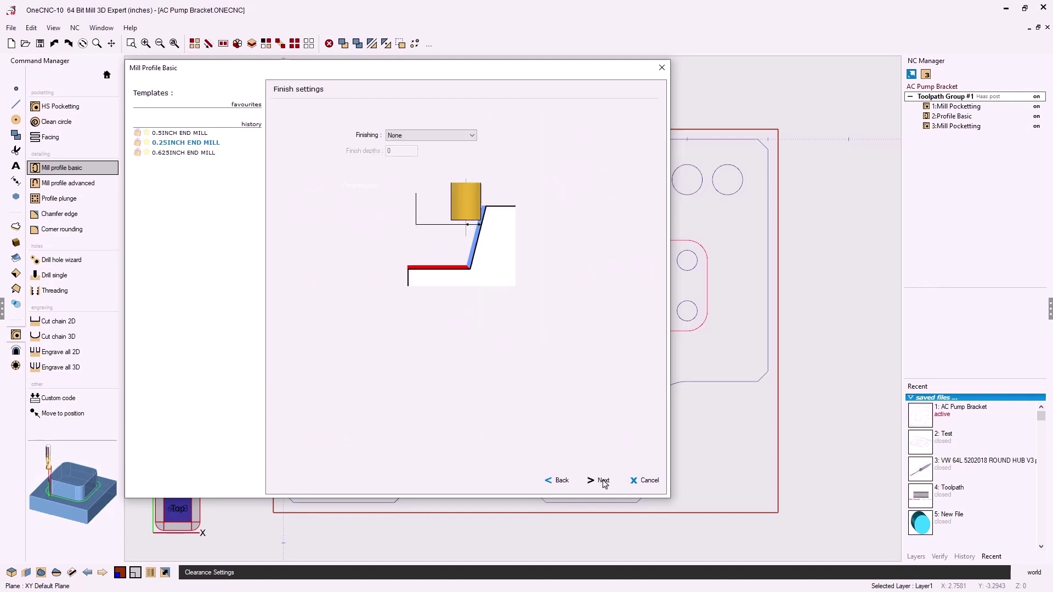
pyautogui.click(603, 481)
pyautogui.click(604, 481)
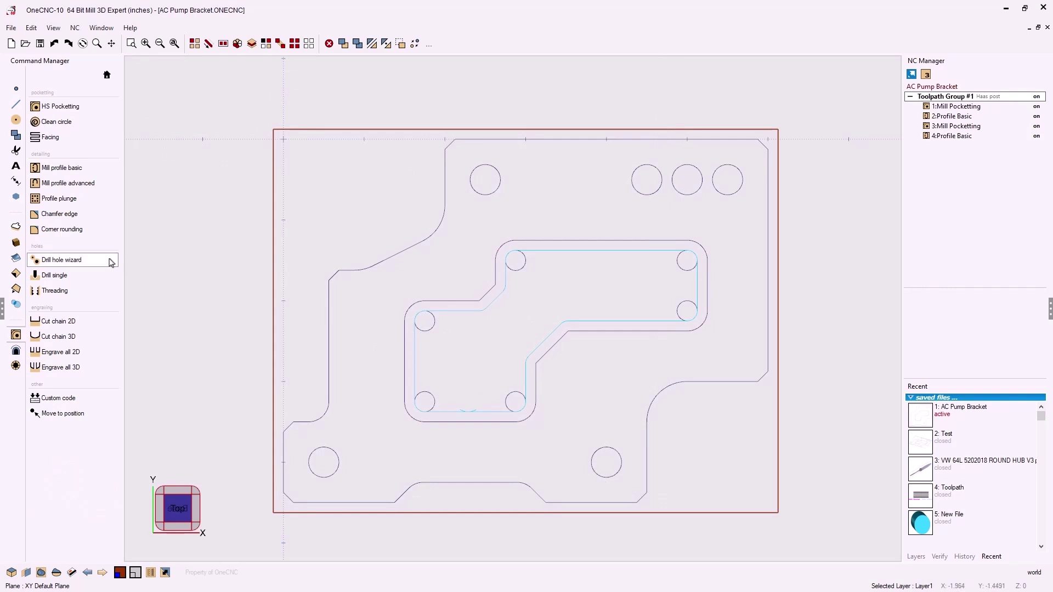
# - Start a Drill single toolpath and pick the arc centers of the six larger holes outside the pocket as drilling positions
pyautogui.click(72, 276)
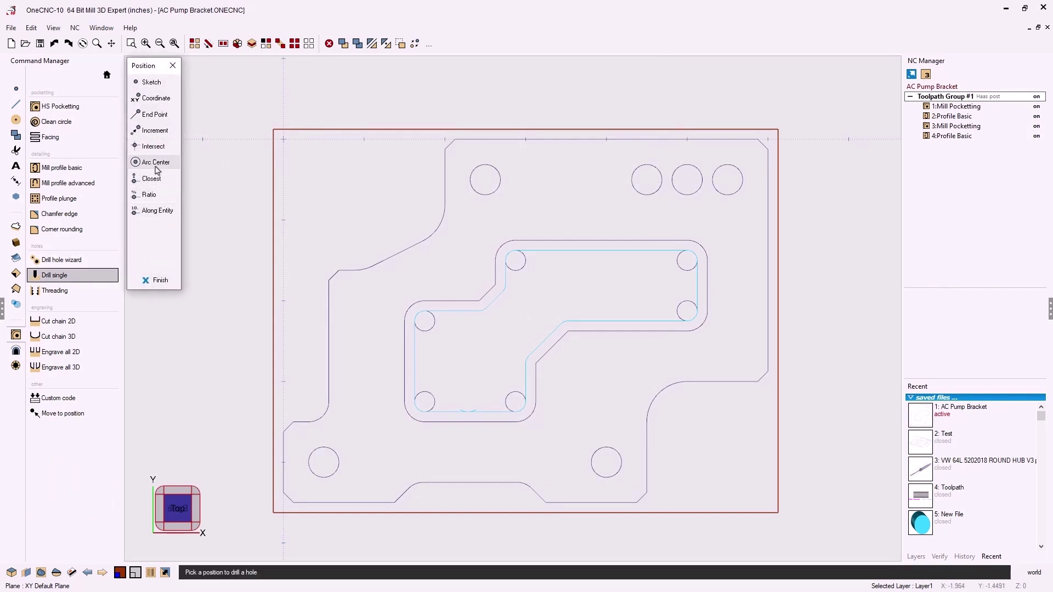
pyautogui.click(484, 180)
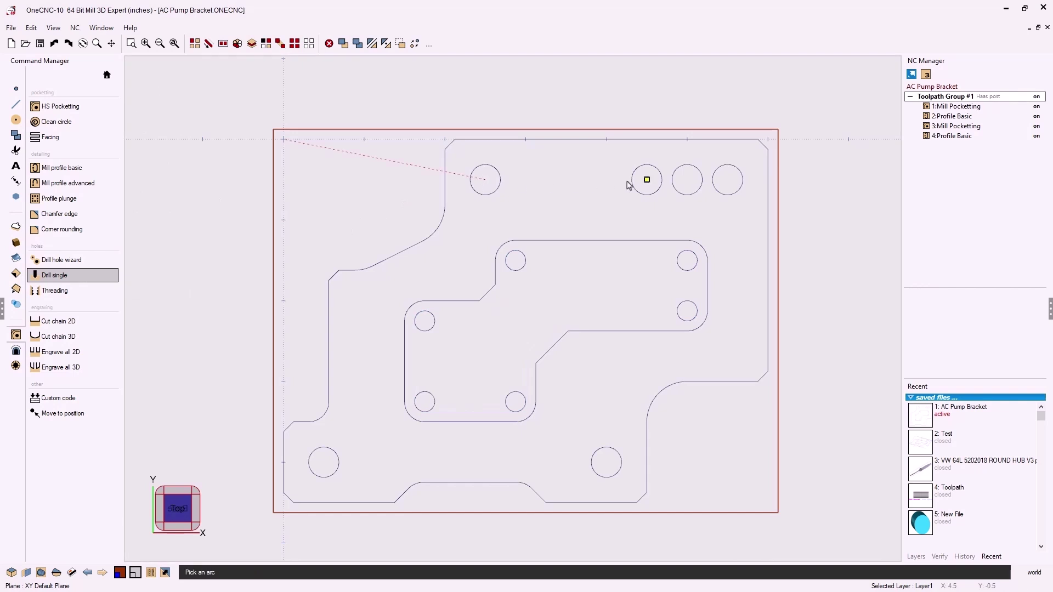
pyautogui.click(648, 180)
pyautogui.click(687, 180)
pyautogui.click(727, 180)
pyautogui.click(603, 463)
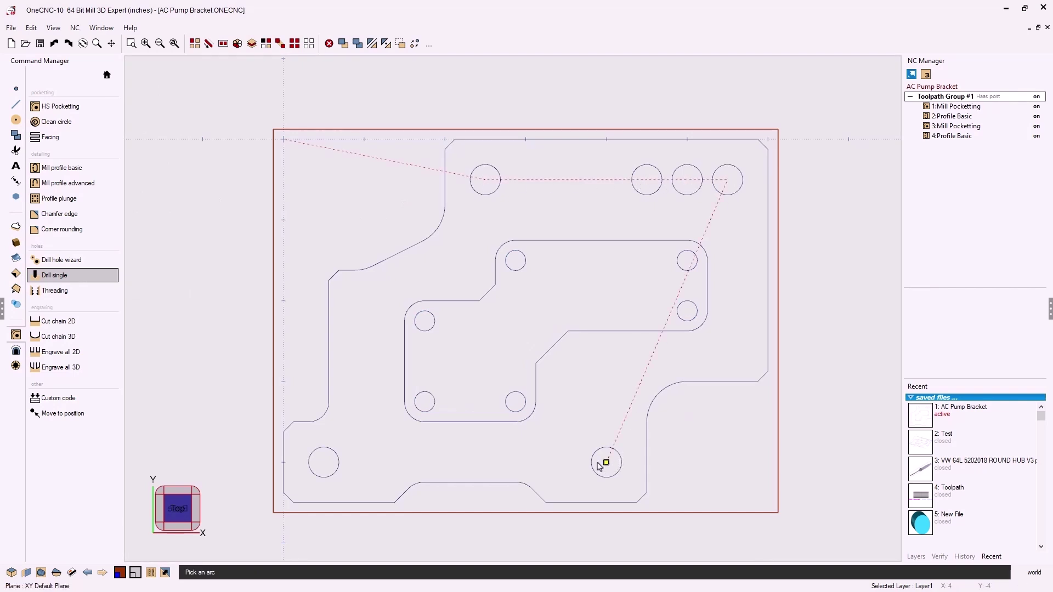
pyautogui.click(356, 462)
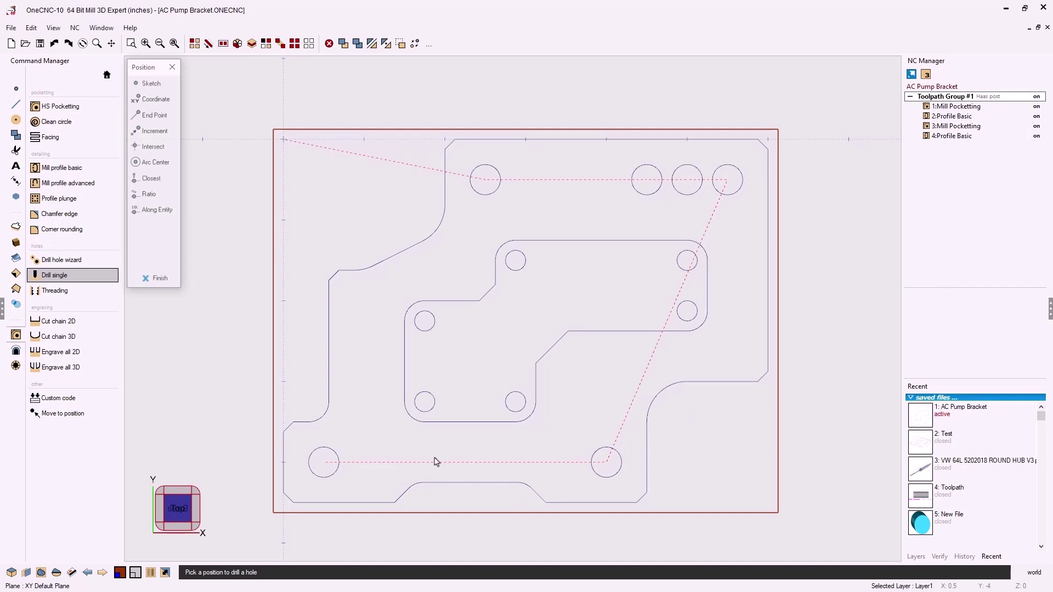
pyautogui.click(164, 279)
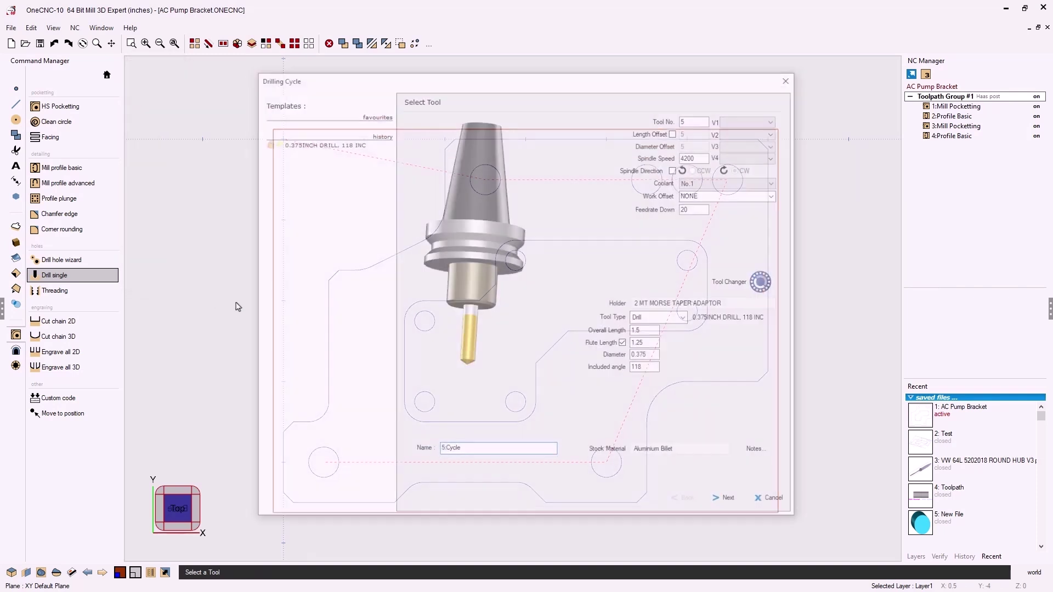
# - Generate the drilling toolpath with the 0.375INCH DRILL, final Z -0.65 and the G83 Deep Hole Drilling Cycle
pyautogui.moveTo(365, 82); pyautogui.dragTo(231, 68)
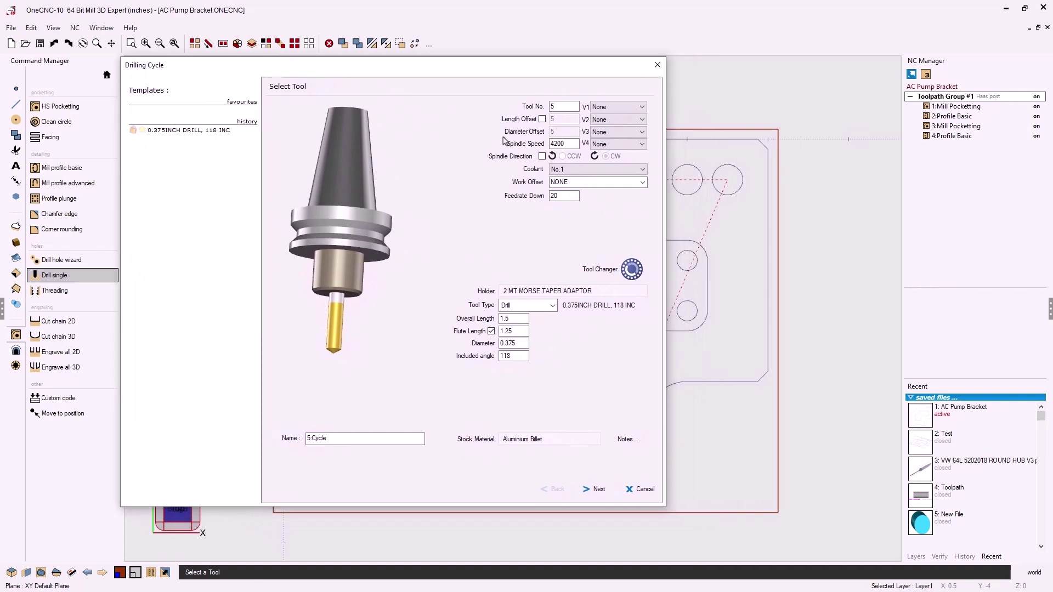
pyautogui.click(598, 490)
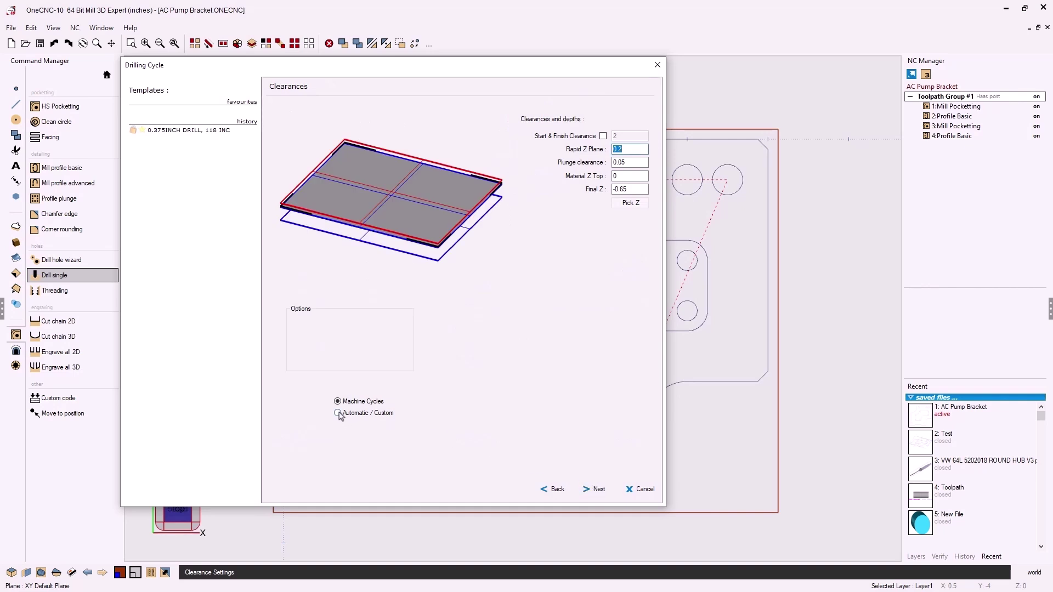
pyautogui.click(338, 414)
pyautogui.click(598, 490)
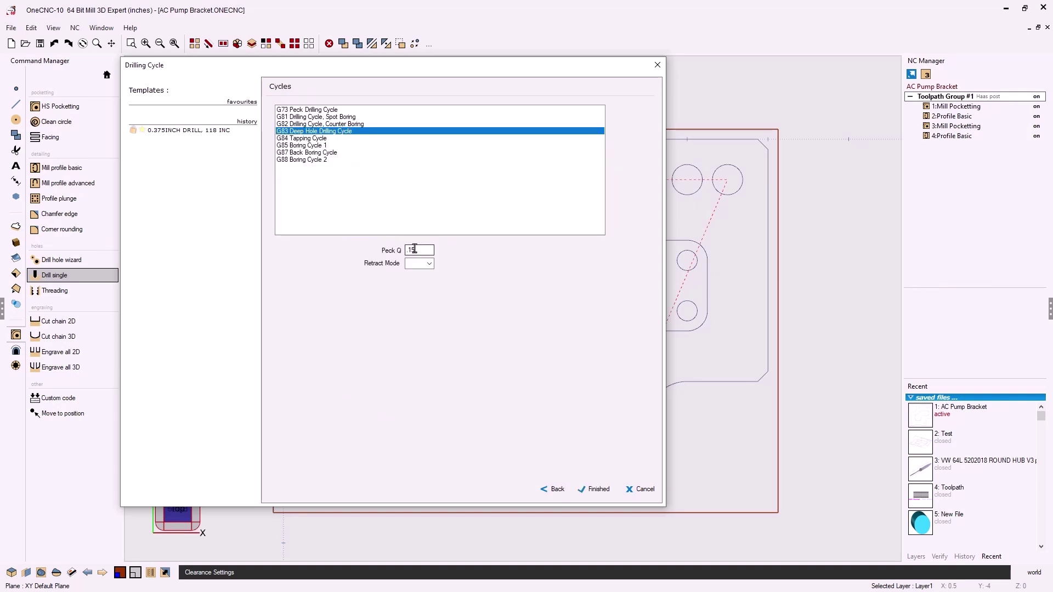
pyautogui.click(603, 490)
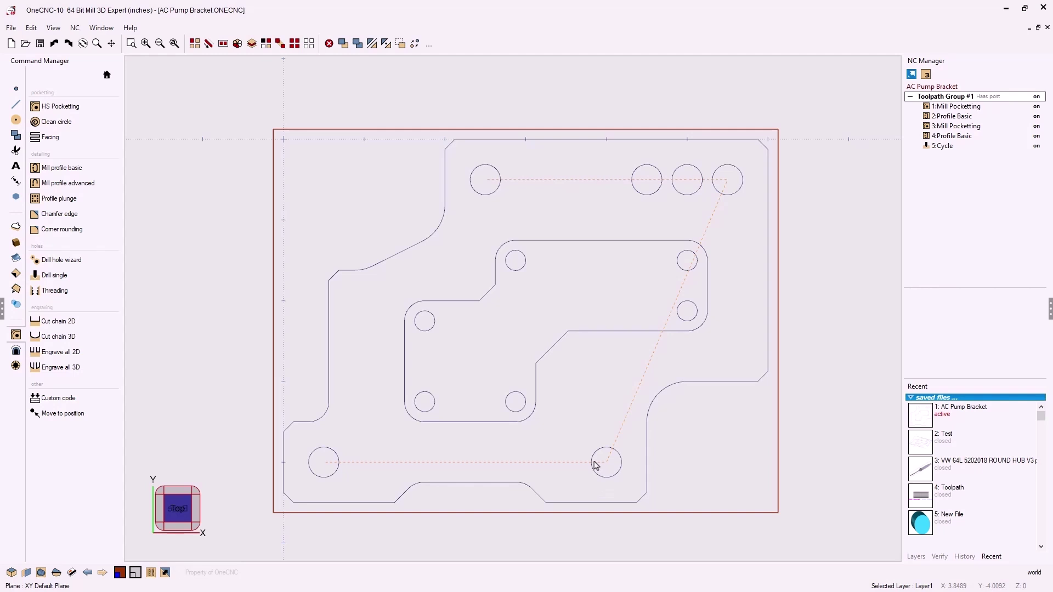
# - Run the Drill hole wizard and select the 0.25 inch bolt simple holes inside the pocket for machining
pyautogui.click(44, 263)
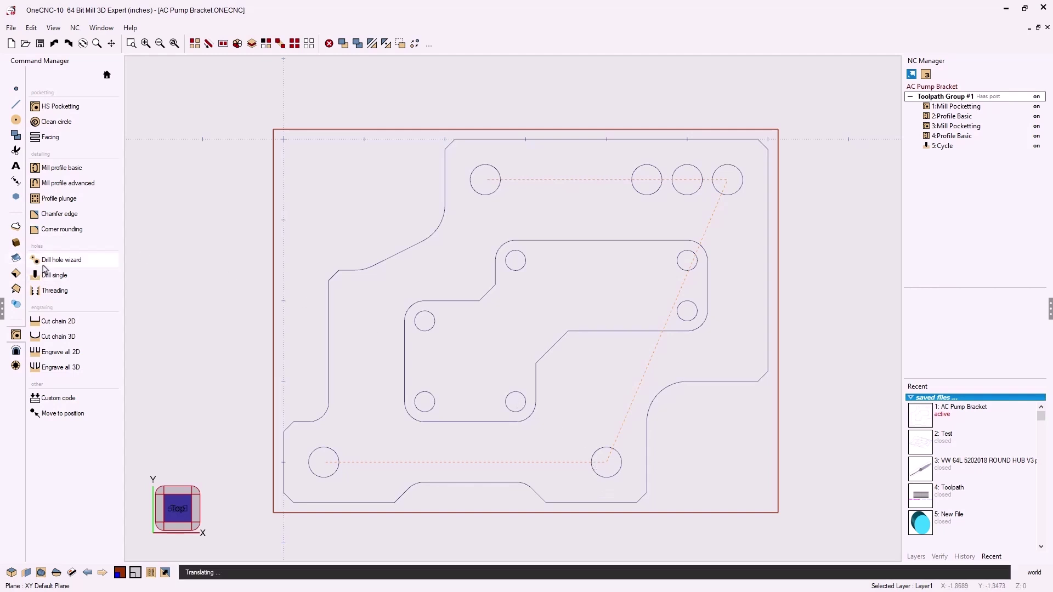
pyautogui.moveTo(489, 118); pyautogui.dragTo(881, 74)
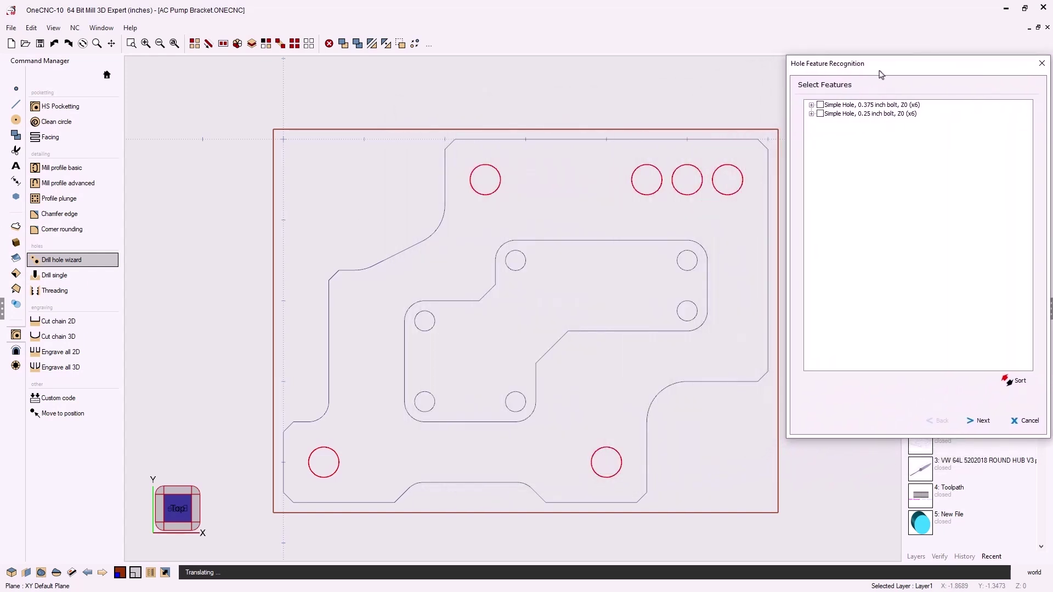
pyautogui.click(865, 105)
pyautogui.click(856, 114)
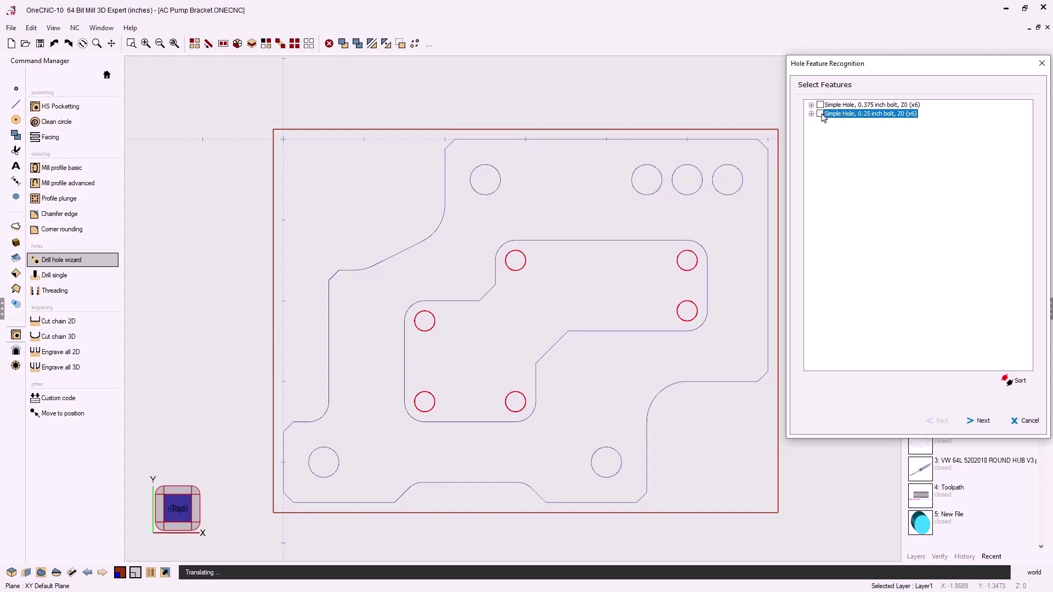
pyautogui.click(982, 422)
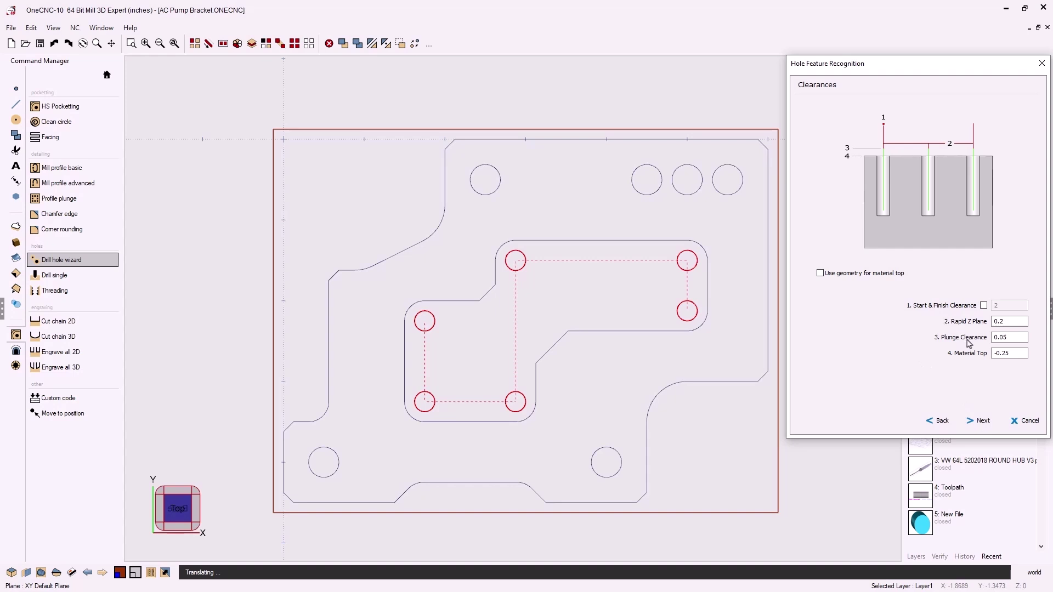
# - Set the wizard's material top to -0.25 and add Center and Drill operations for the pocket holes
pyautogui.moveTo(1015, 355); pyautogui.dragTo(989, 356)
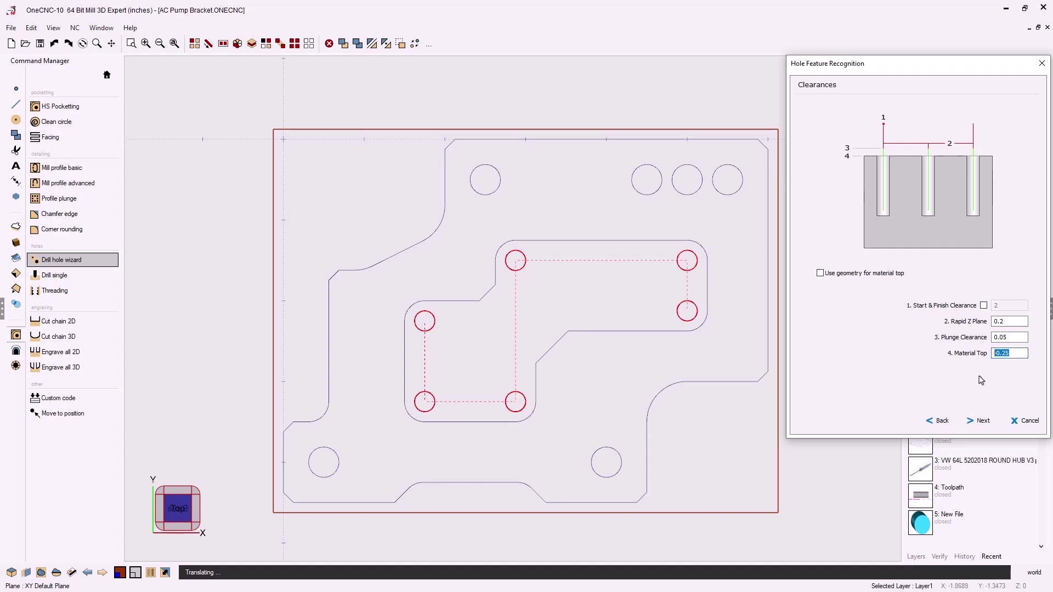
pyautogui.click(981, 422)
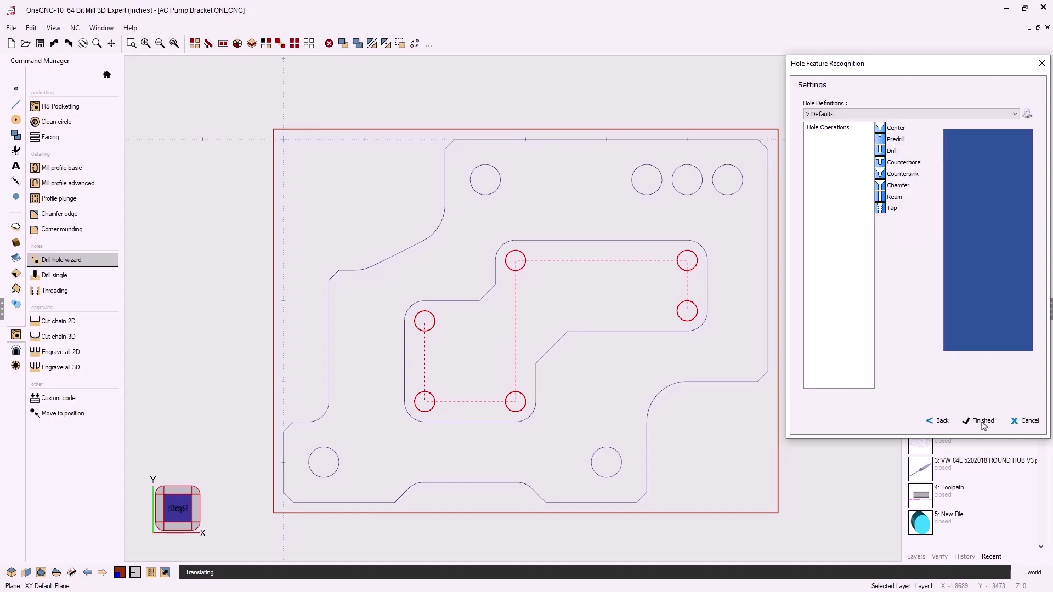
pyautogui.doubleClick(897, 129)
pyautogui.doubleClick(894, 151)
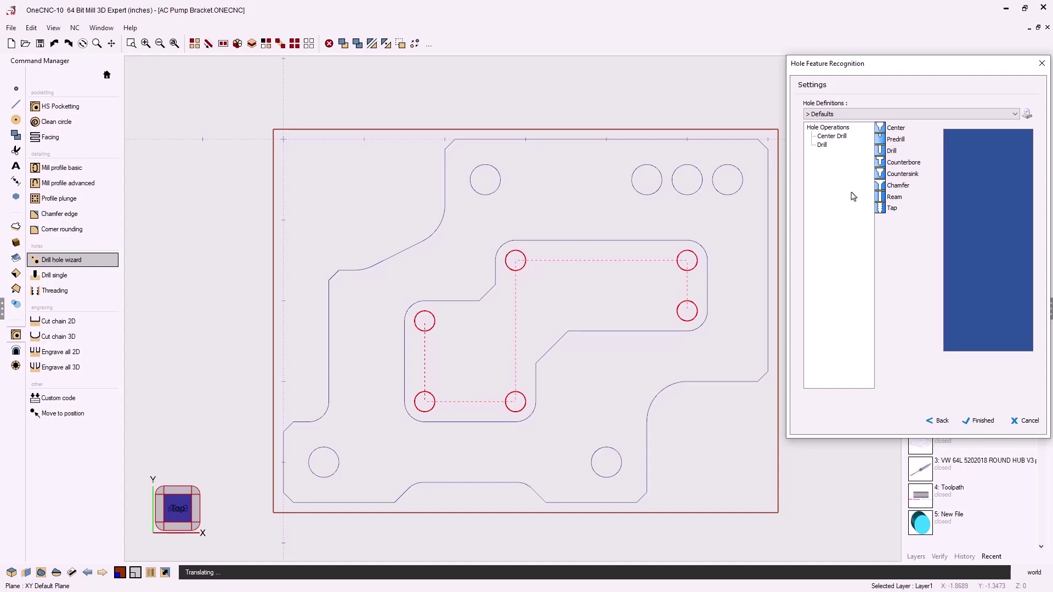
# - Configure the Center Drill operation with the 0.64INCH CENTER tool, incremental hole depth 0.05 and the G81 Drilling Cycle, Spot Boring
pyautogui.doubleClick(831, 136)
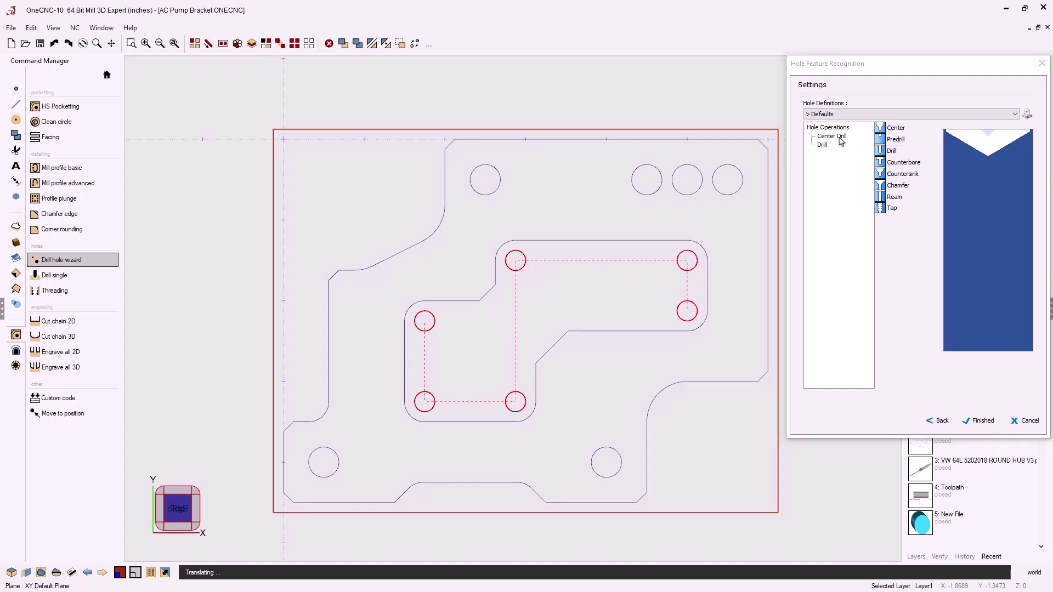
pyautogui.moveTo(757, 40); pyautogui.dragTo(248, 67)
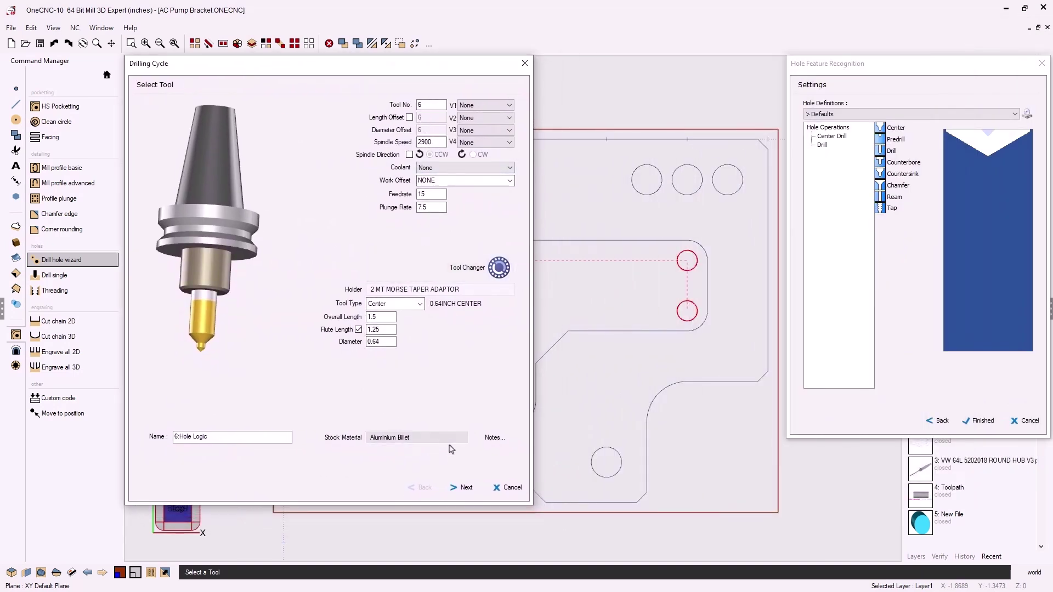
pyautogui.click(465, 488)
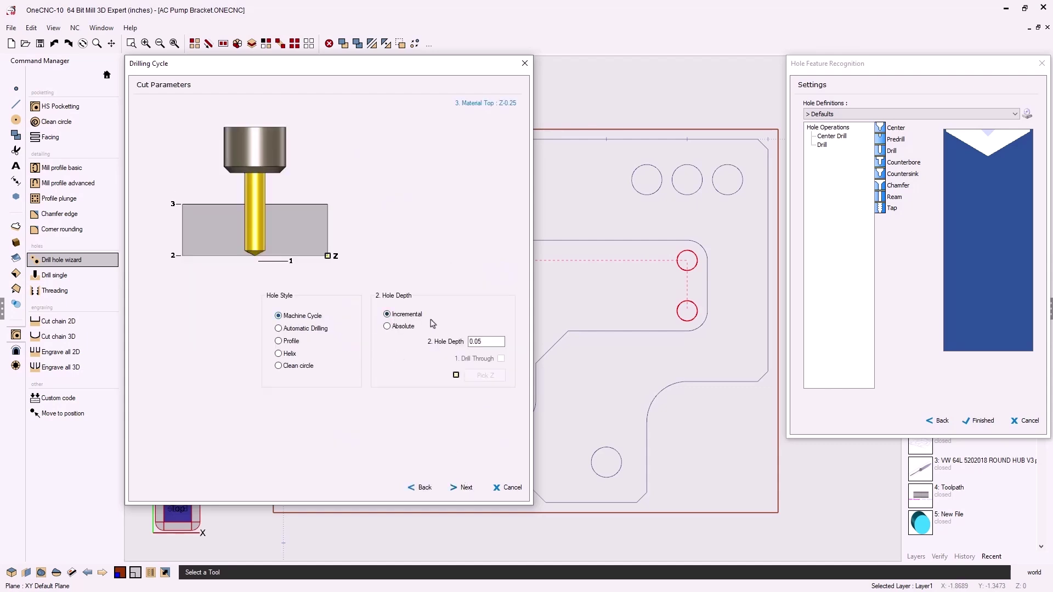
pyautogui.moveTo(485, 342); pyautogui.dragTo(472, 342)
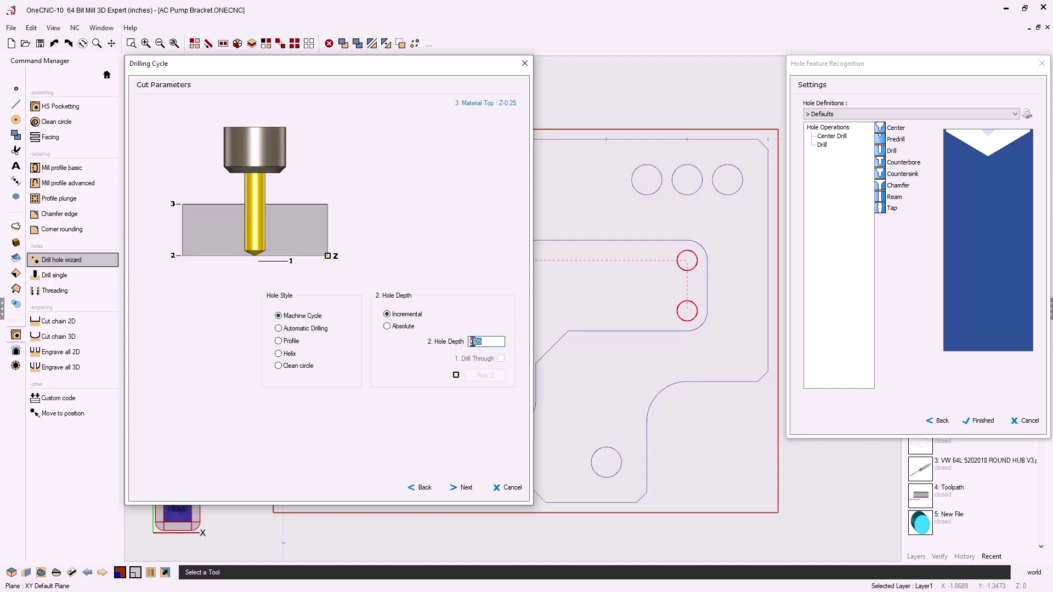
pyautogui.click(466, 488)
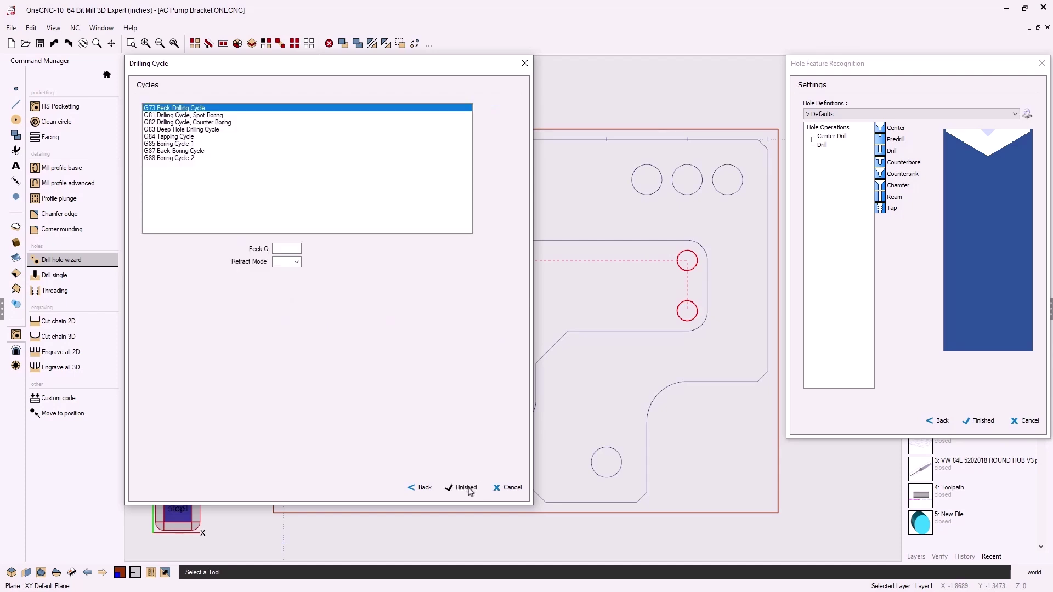
pyautogui.click(211, 116)
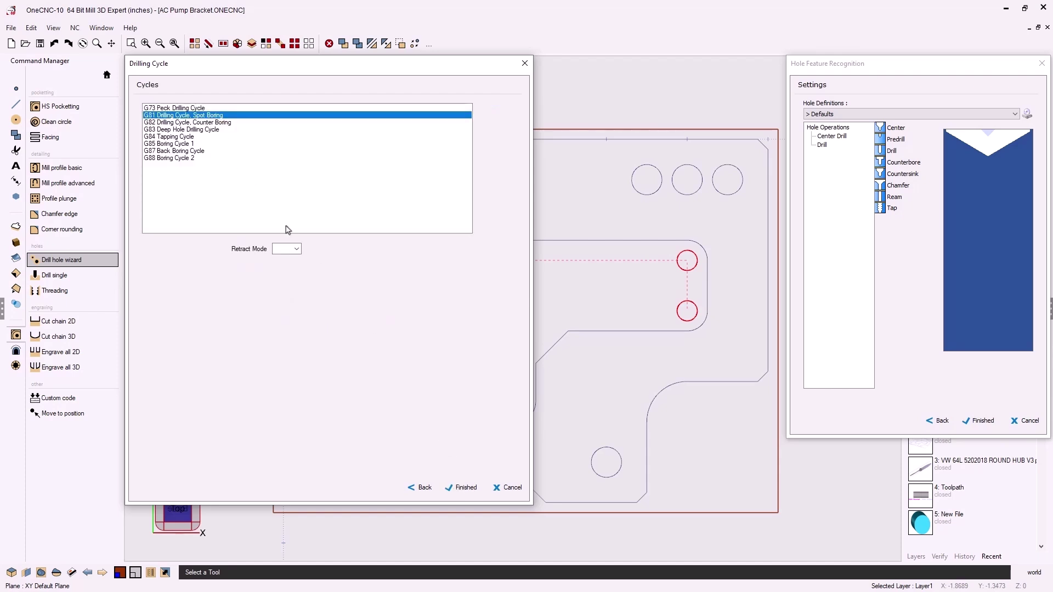
pyautogui.click(470, 489)
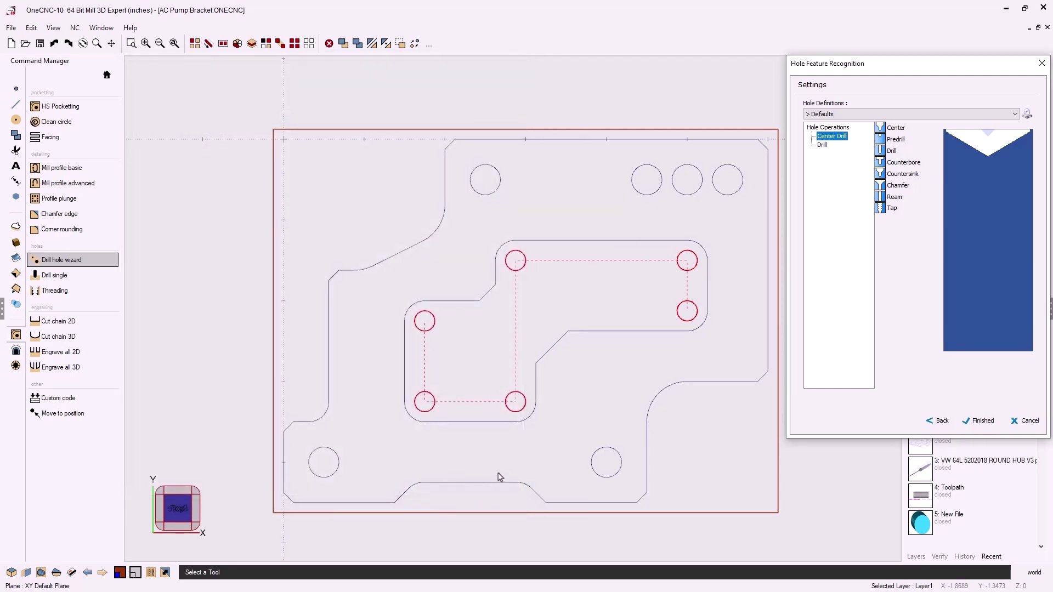
# - Assign the 0.25 INCH 1/4 HSS DRILL from the tool library to the Drill operation of the pocket holes
pyautogui.click(823, 146)
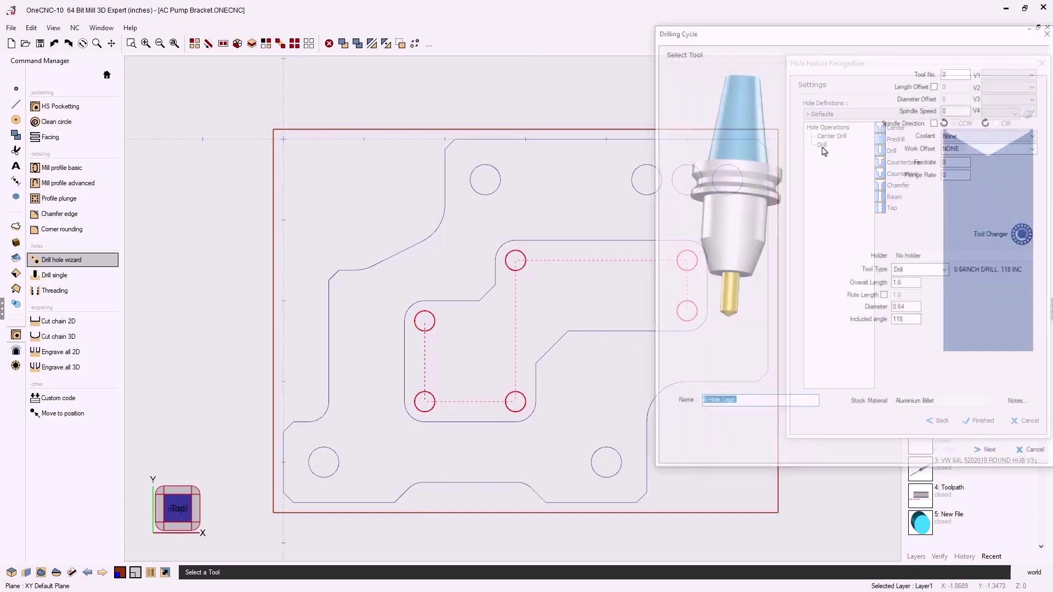
pyautogui.moveTo(707, 38); pyautogui.dragTo(183, 72)
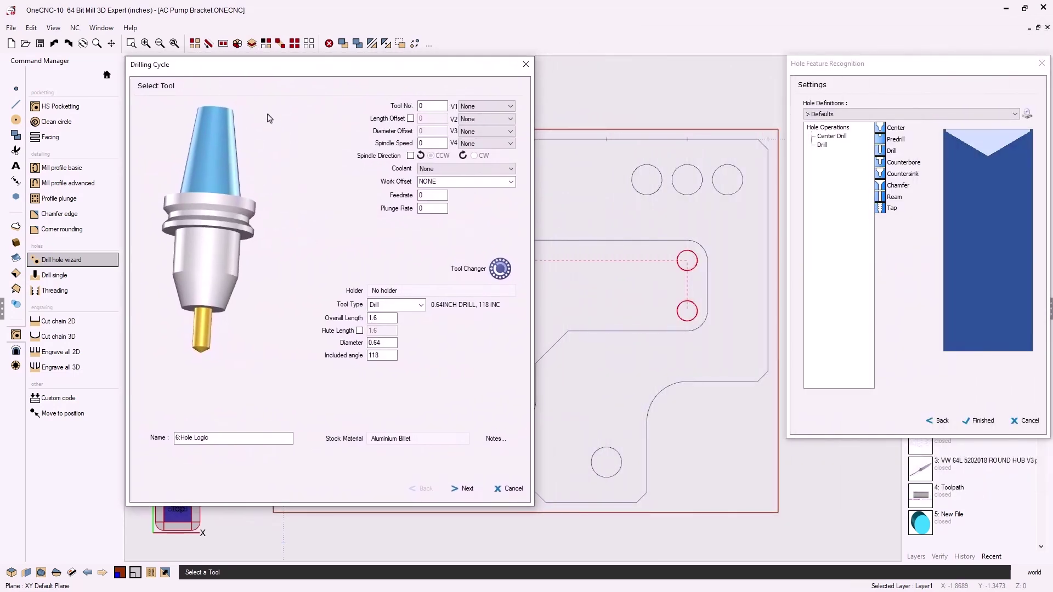
pyautogui.click(501, 269)
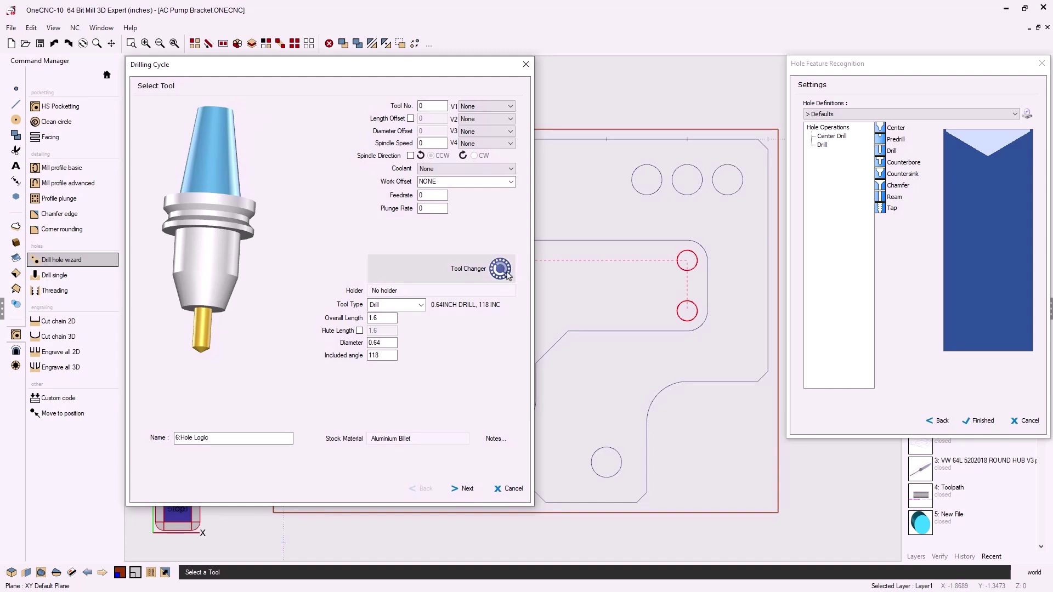
pyautogui.click(305, 126)
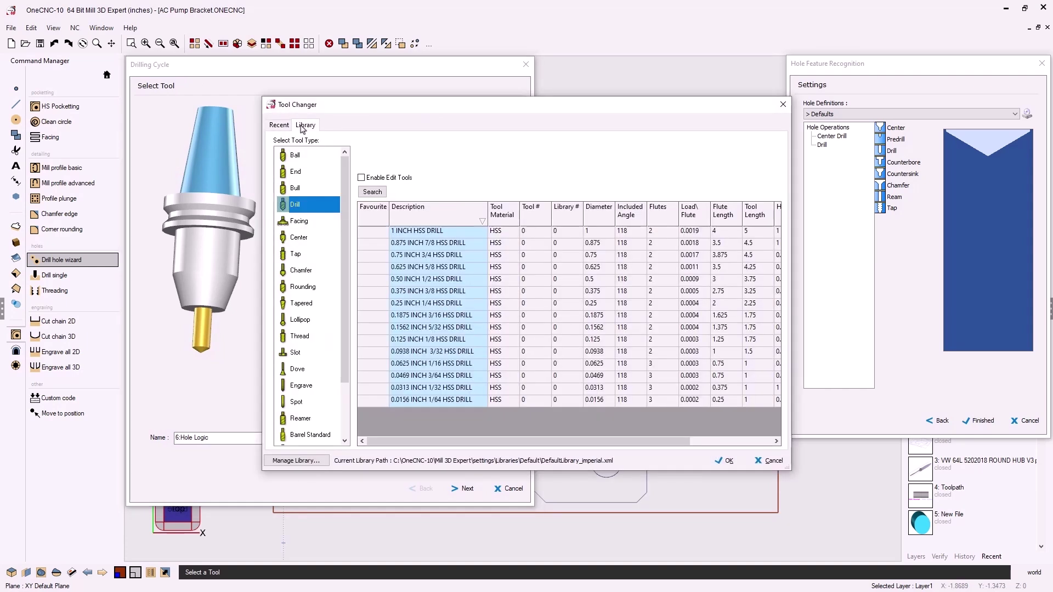
pyautogui.click(450, 305)
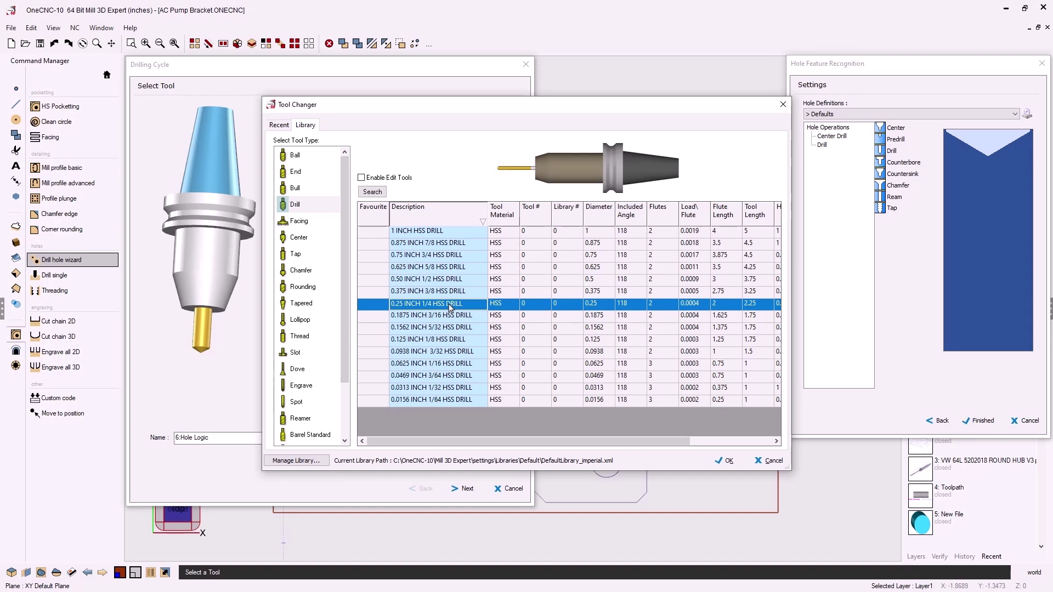
pyautogui.click(727, 461)
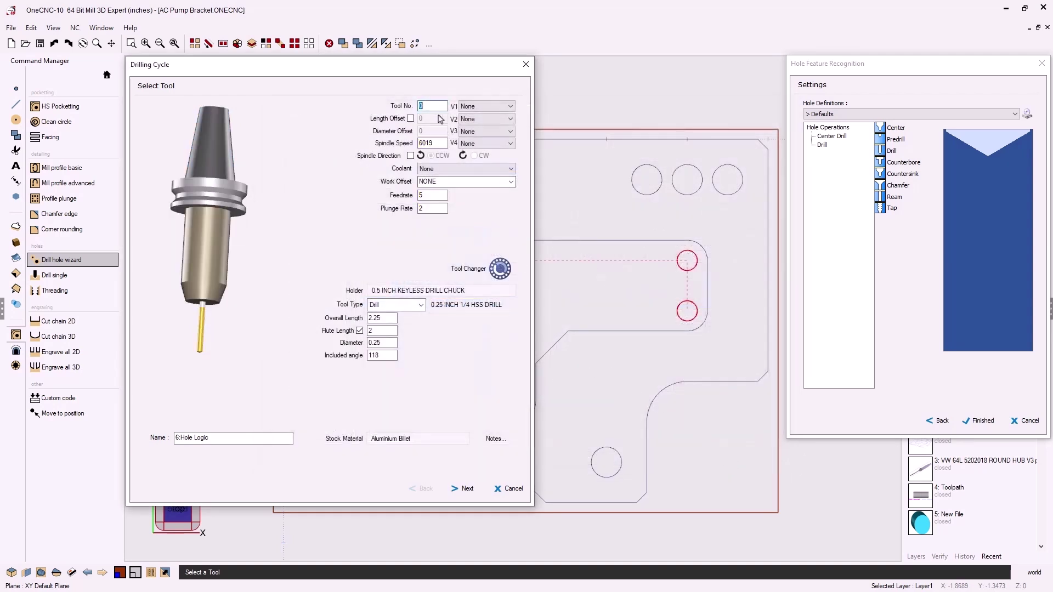
pyautogui.doubleClick(423, 106)
pyautogui.click(468, 489)
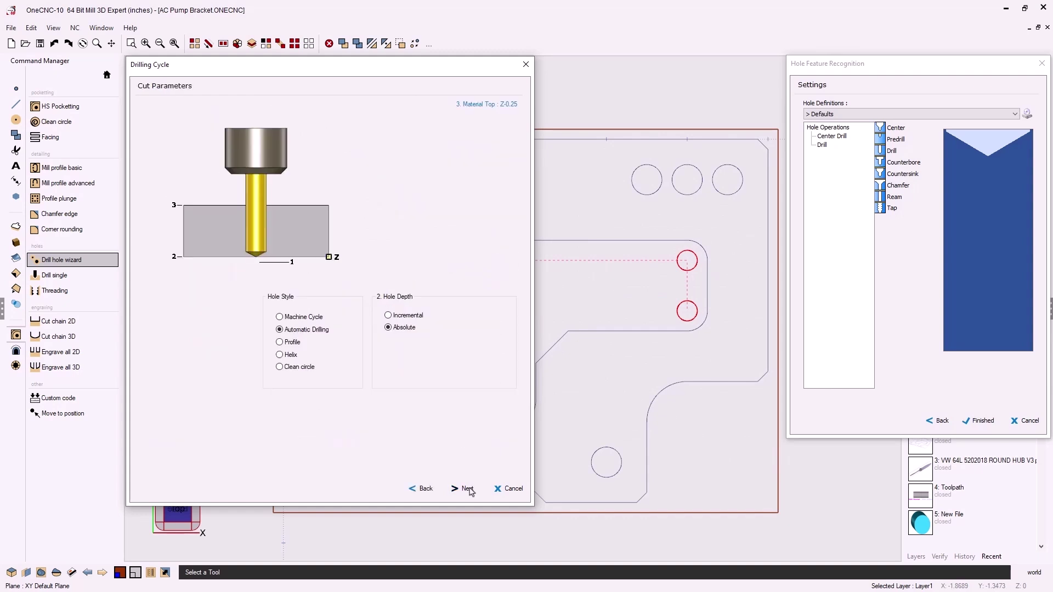
# - Set the Drill operation to incremental hole depth and Machine Cycle hole style with the G83 Deep Hole Drilling Cycle
pyautogui.click(388, 316)
pyautogui.moveTo(494, 343); pyautogui.dragTo(467, 344)
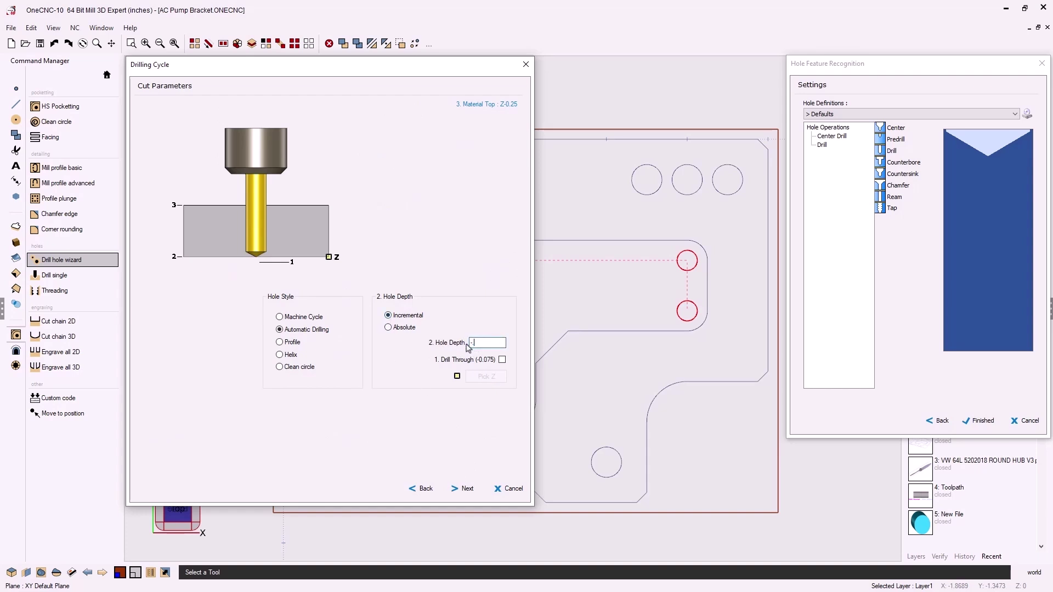
pyautogui.click(296, 318)
pyautogui.click(467, 488)
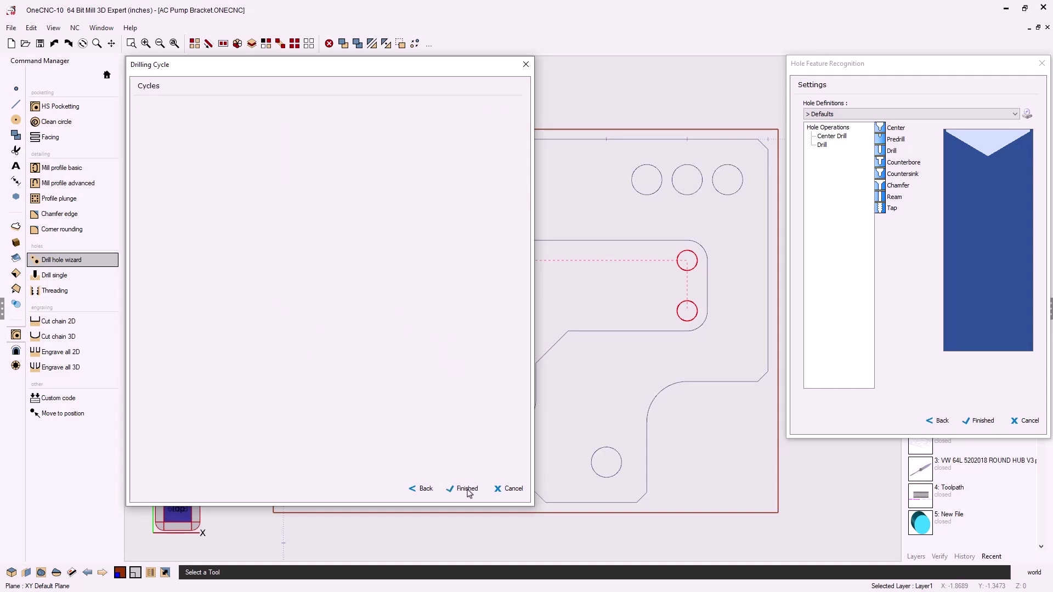
pyautogui.click(216, 131)
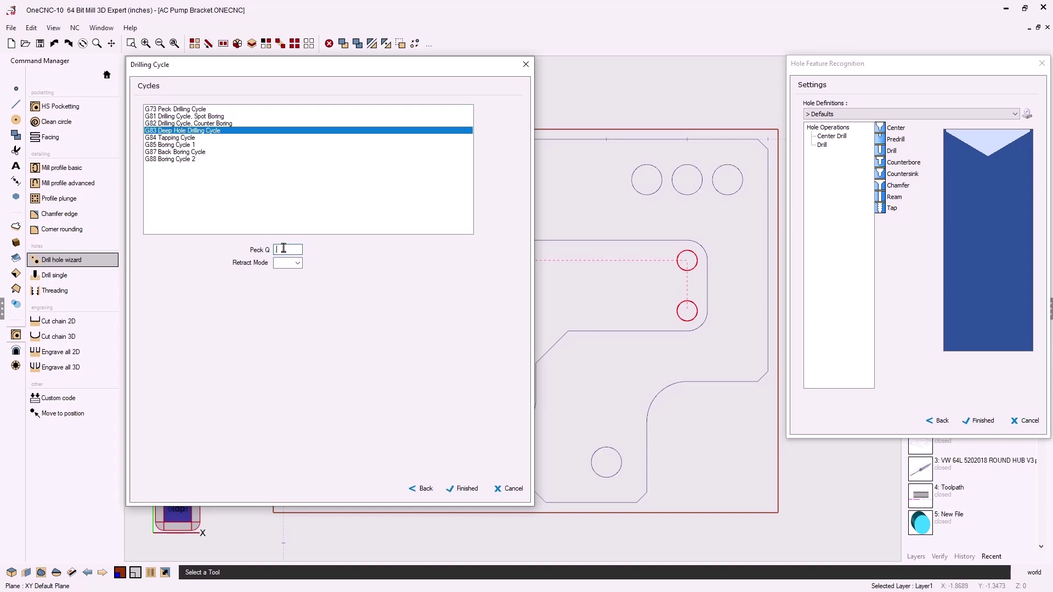
pyautogui.click(465, 488)
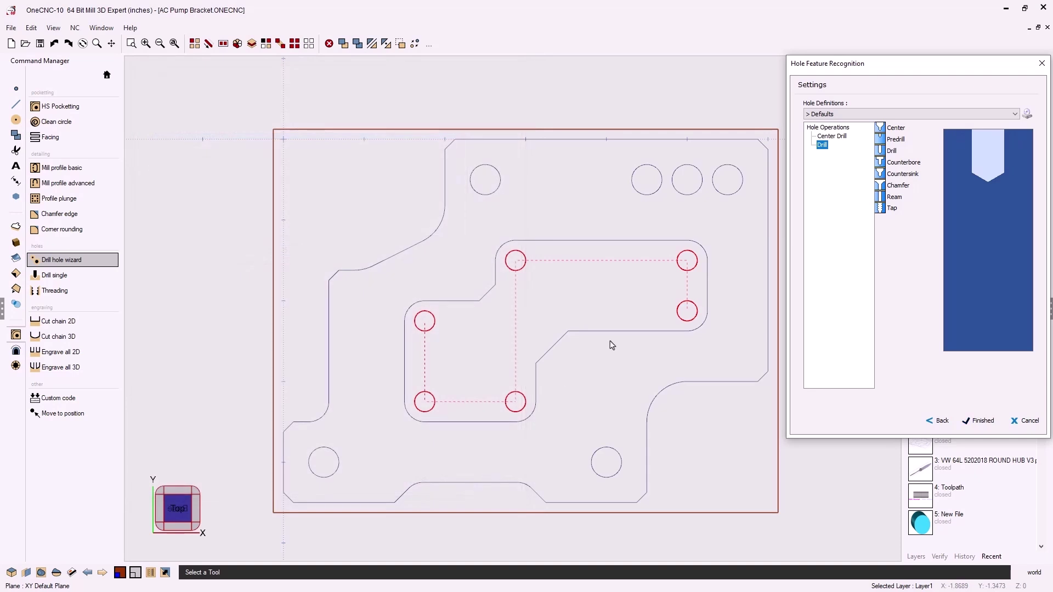
# - Save the hole operations as the pattern "Spot and Drill .25 Dia" and generate the pocket hole toolpath
pyautogui.click(1028, 114)
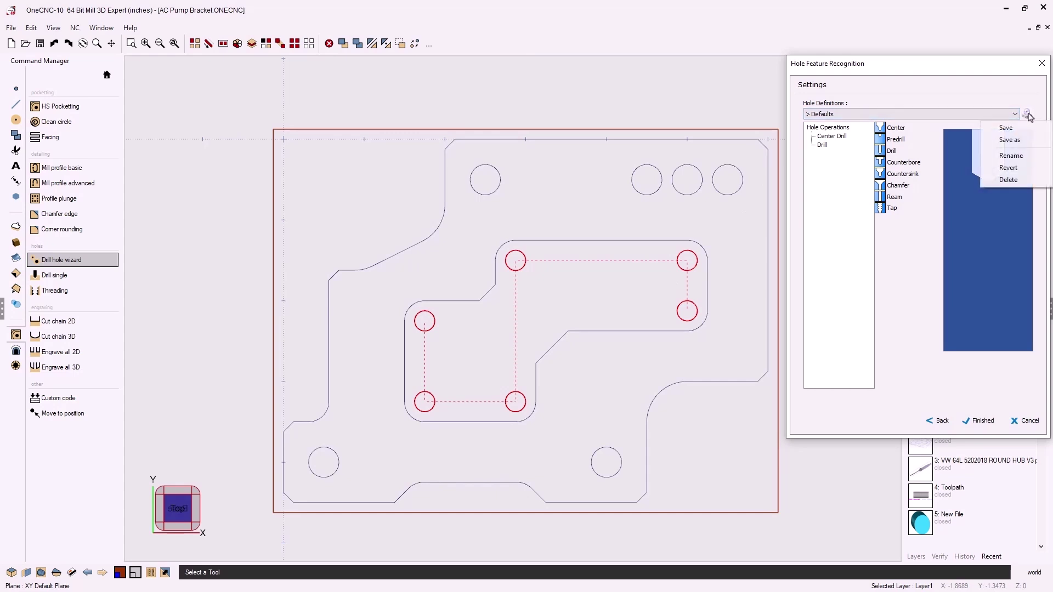
pyautogui.click(1010, 140)
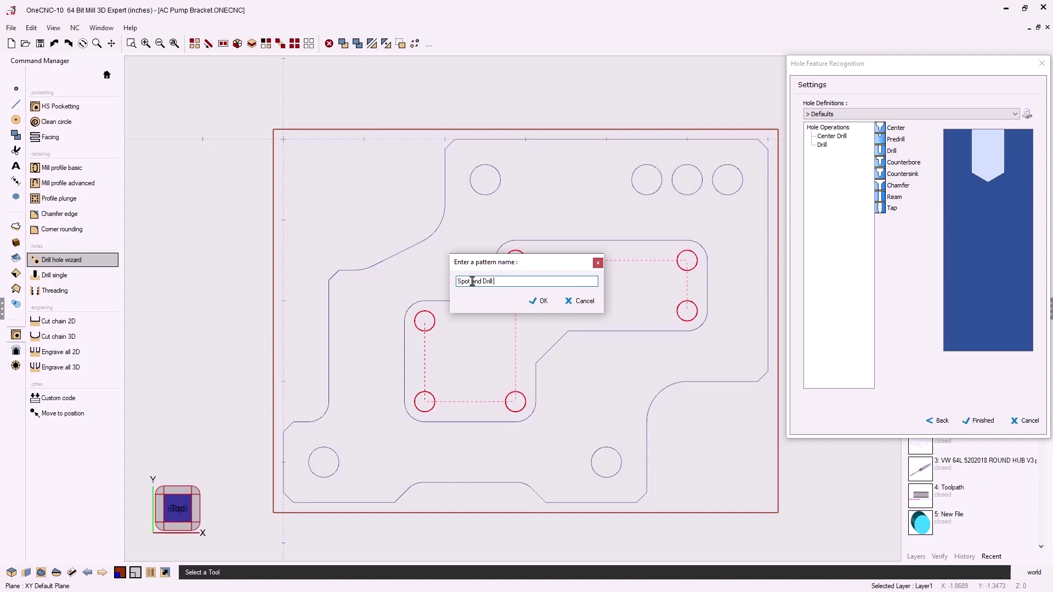
pyautogui.click(542, 301)
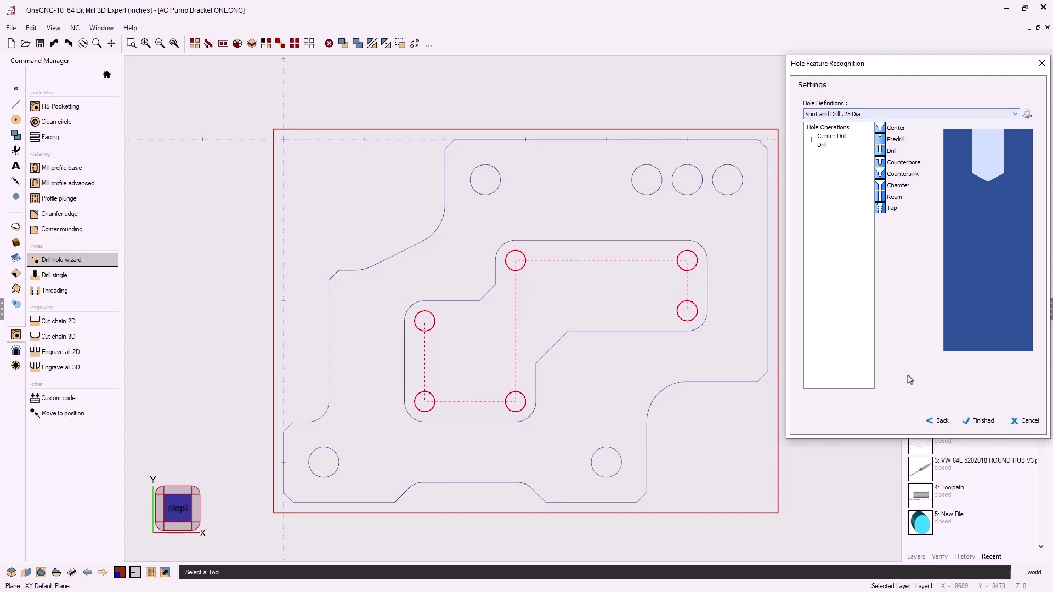
pyautogui.click(981, 421)
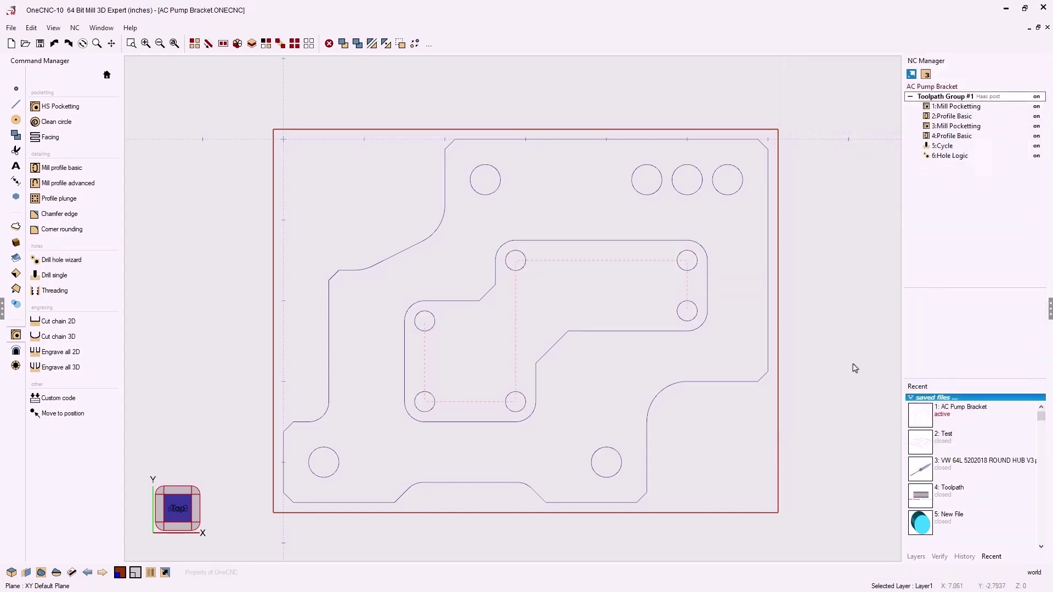
# - Simulate Toolpath Group #1 with the stock taken from the picked boundary, Z top 0 and Z bottom -0.625
pyautogui.rightClick(985, 99)
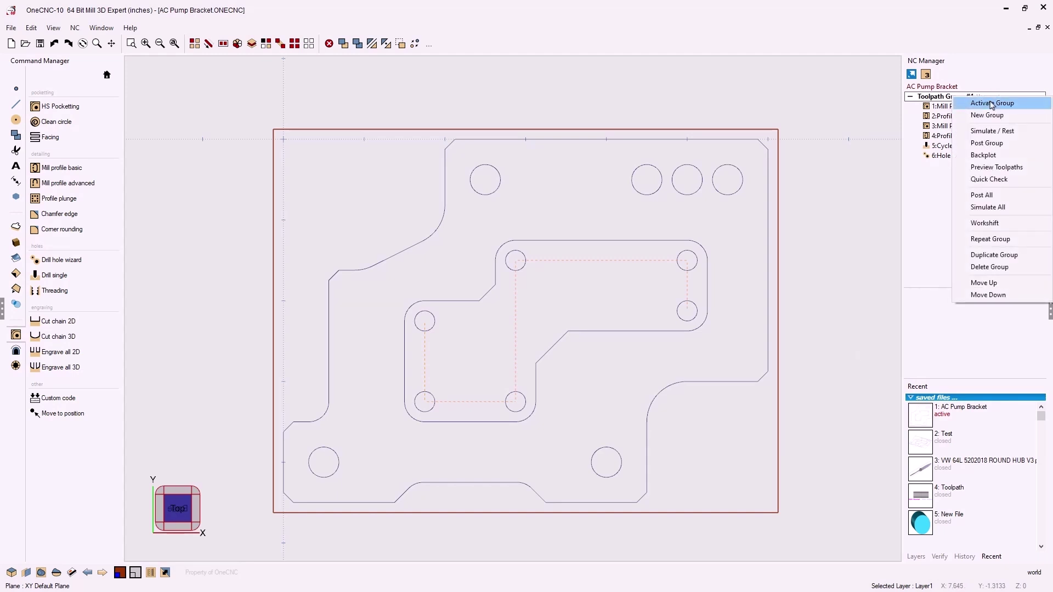
pyautogui.click(960, 131)
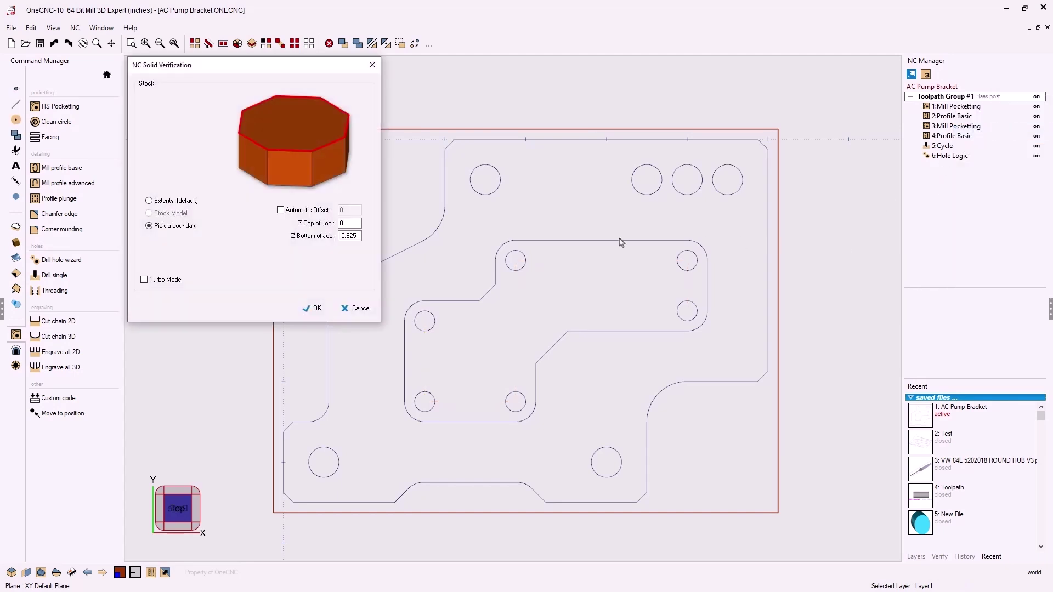
pyautogui.click(317, 308)
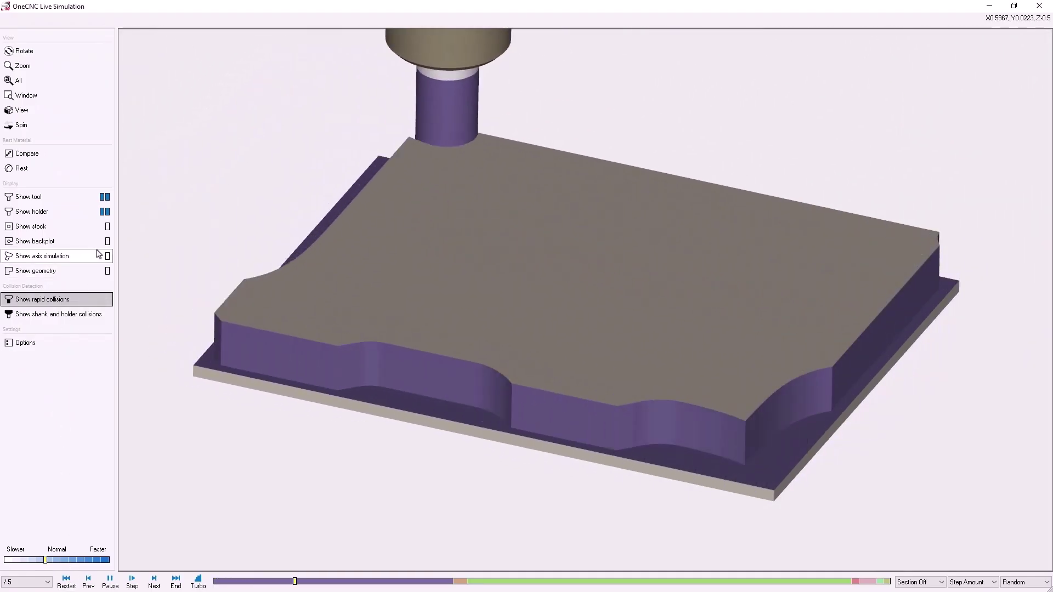
# - Cycle the holder and tool display through their transparency modes and back to solid during the simulation
pyautogui.click(107, 210)
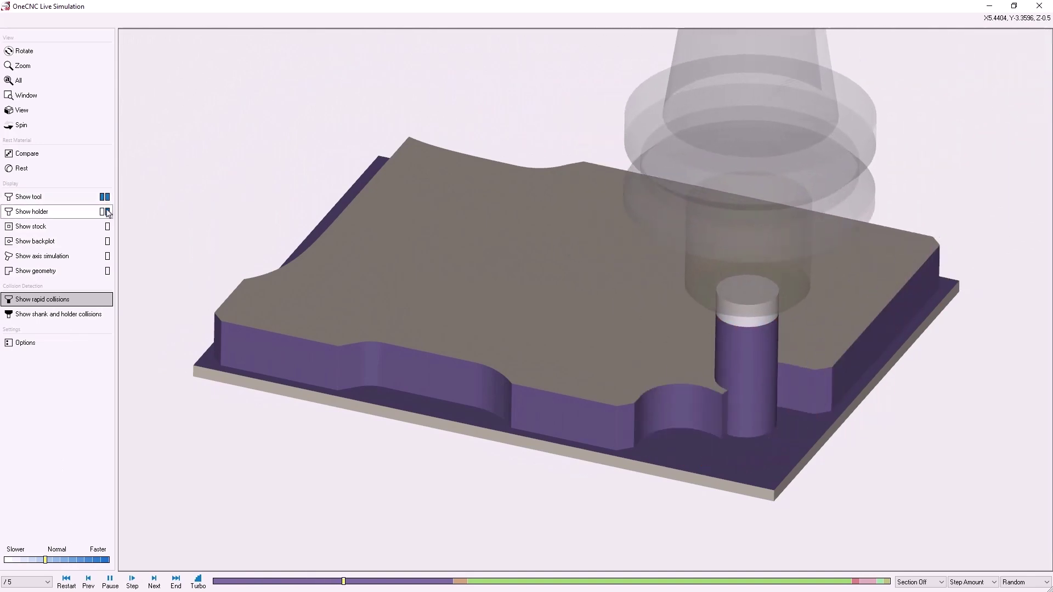
pyautogui.click(106, 209)
pyautogui.click(106, 209)
pyautogui.click(106, 199)
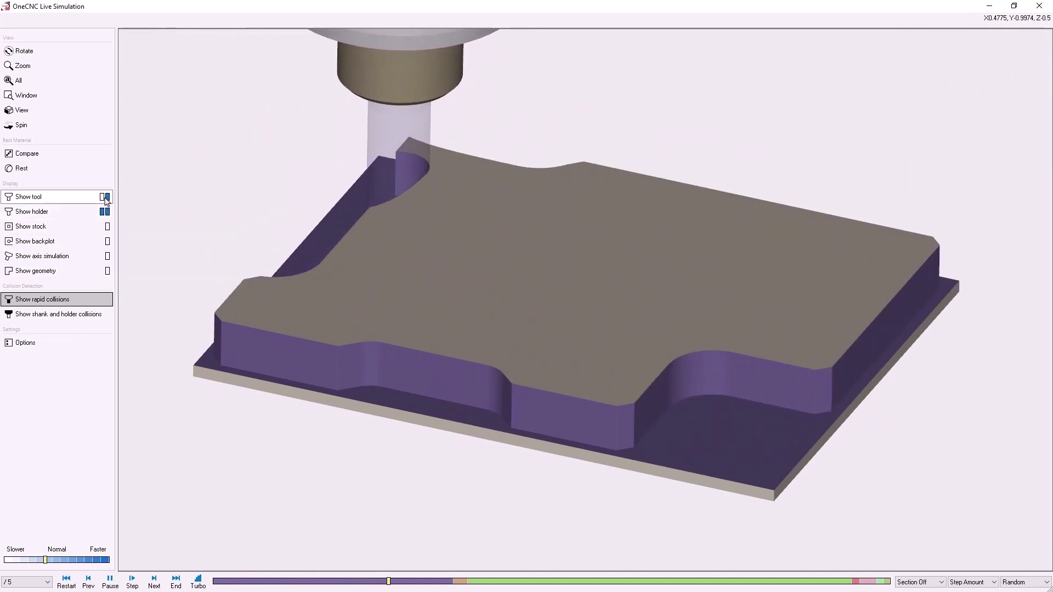
pyautogui.click(107, 198)
pyautogui.click(107, 198)
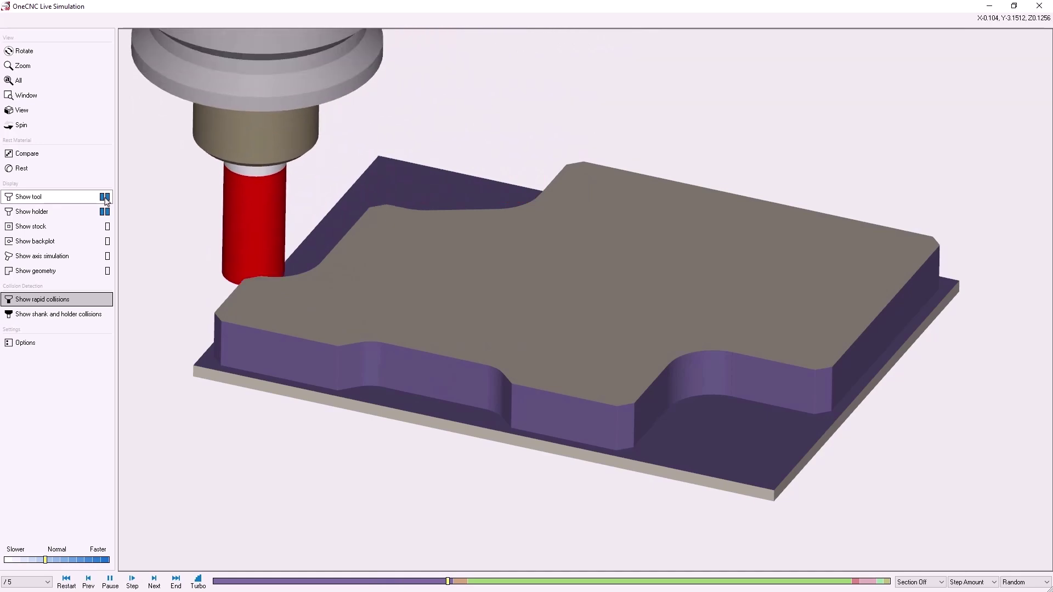
# - Switch the backplot and geometry overlays on and off, and watch the simulation of the pocket and holes
pyautogui.click(107, 241)
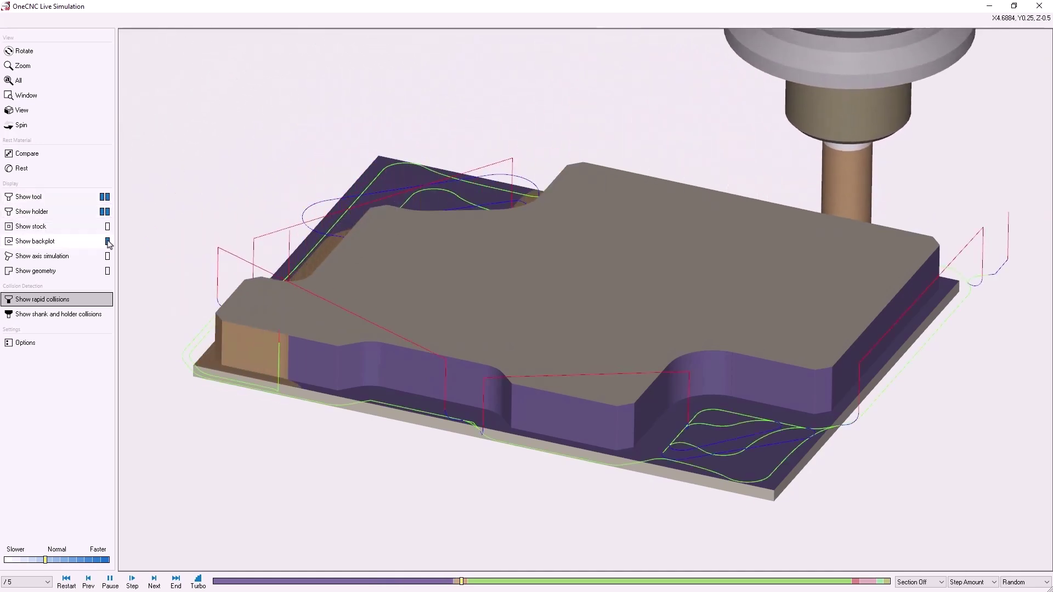
pyautogui.click(108, 242)
pyautogui.click(108, 271)
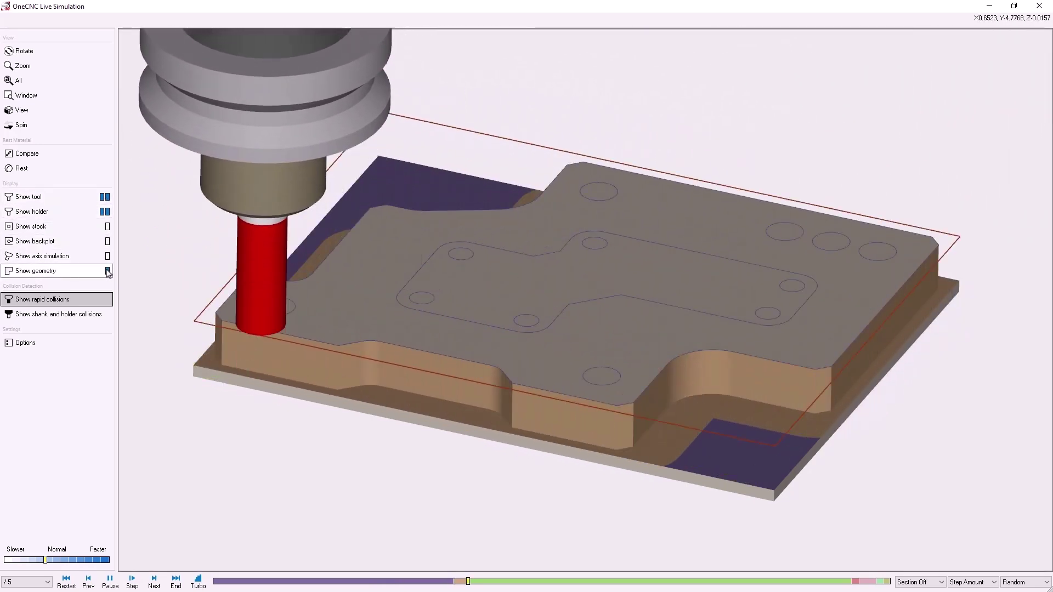
pyautogui.click(107, 271)
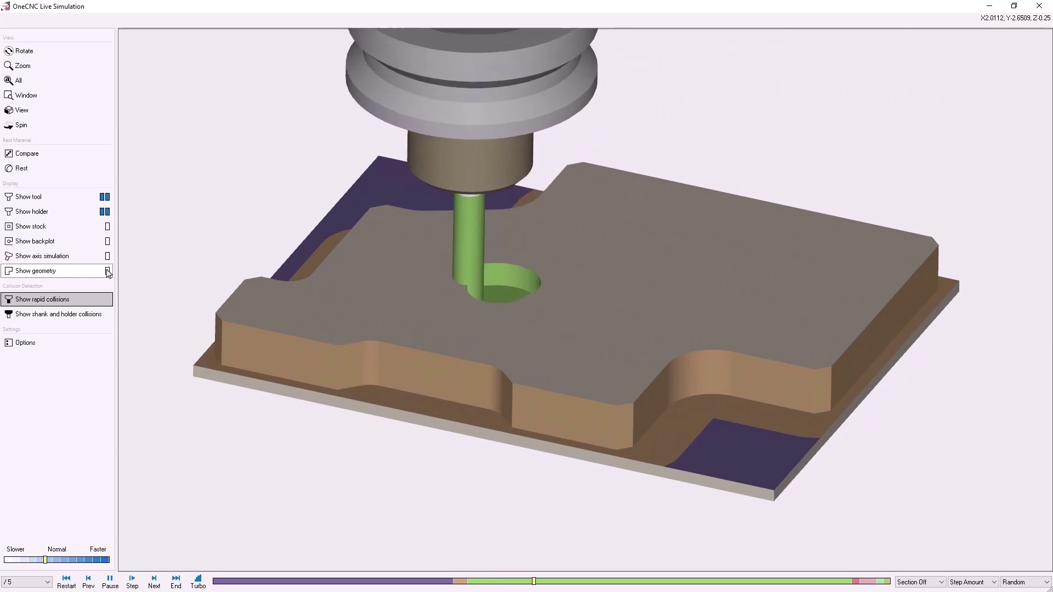
pyautogui.moveTo(535, 343)
pyautogui.mouseDown(button='middle')
pyautogui.moveTo(538, 358)
pyautogui.moveTo(539, 338)
pyautogui.mouseUp(button='middle')
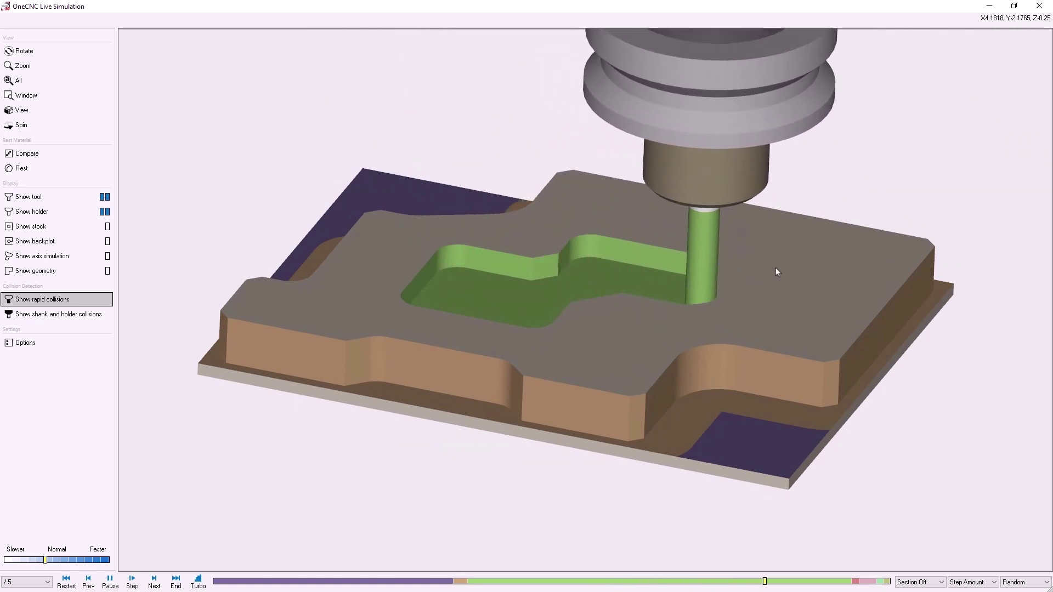
pyautogui.moveTo(776, 268); pyautogui.dragTo(798, 277, button='middle')
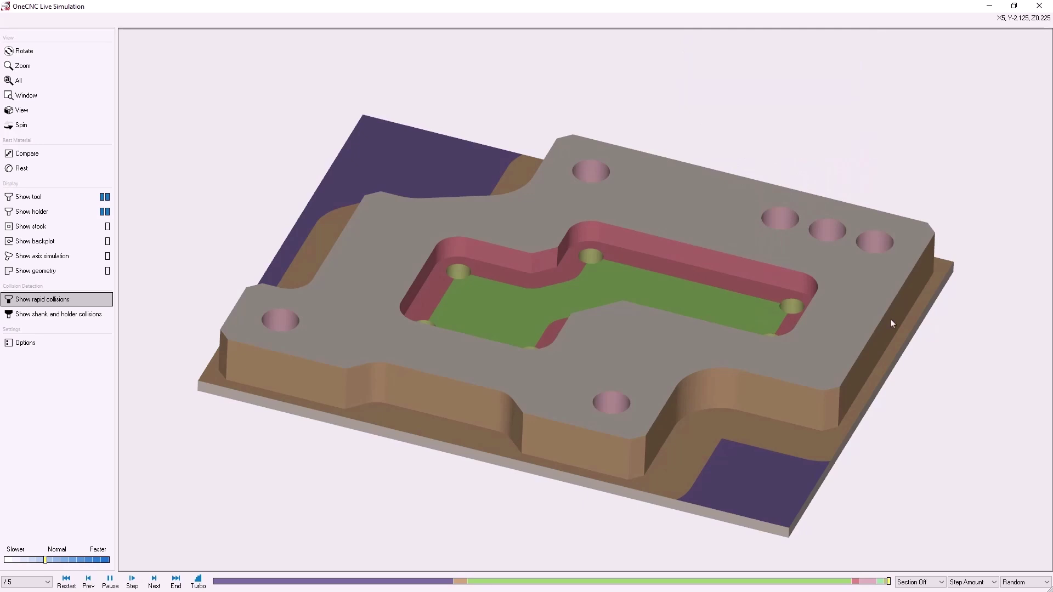
# - Replay the simulation from the start in Aluminium colors at Default Speed, inspect the finished bracket and close the simulation
pyautogui.click(1023, 582)
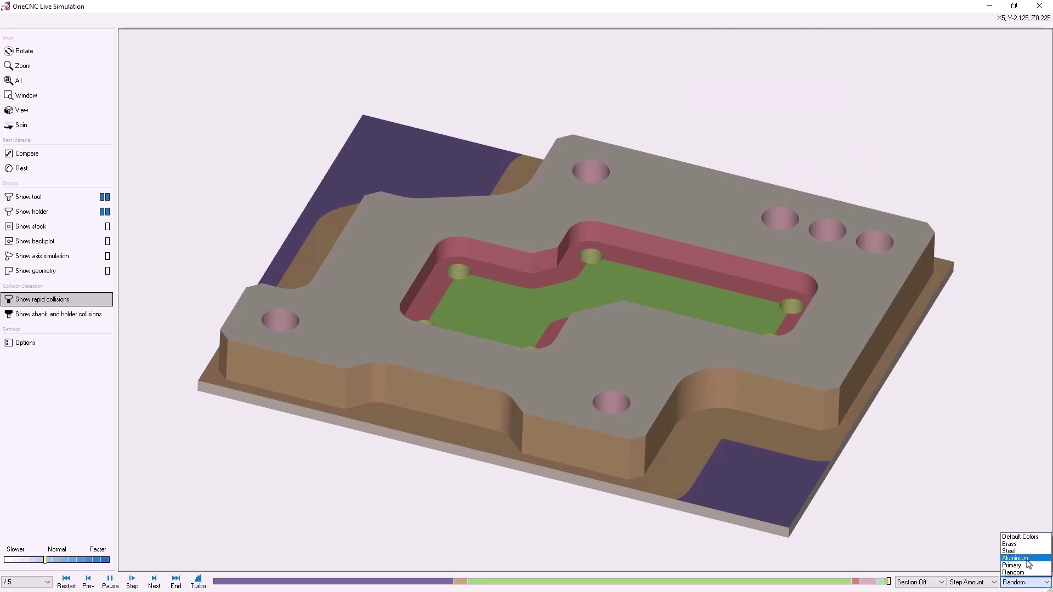
pyautogui.click(1028, 564)
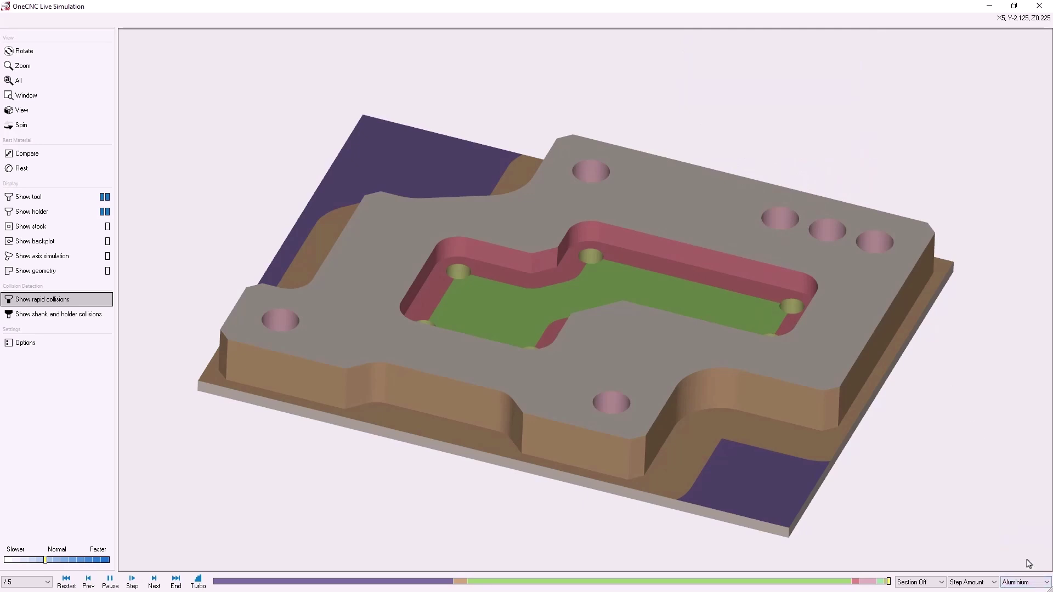
pyautogui.click(67, 582)
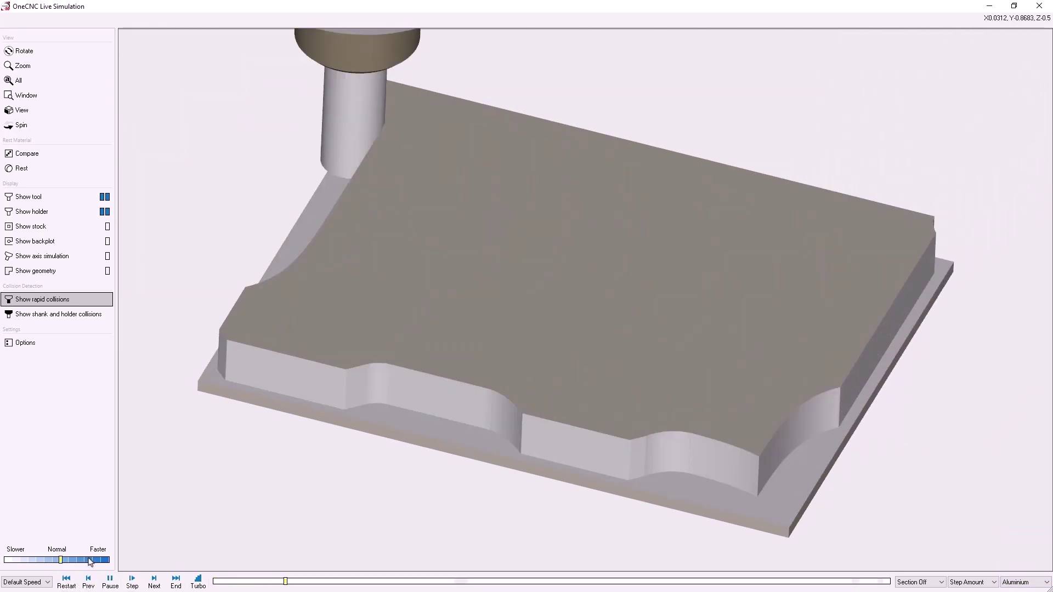
pyautogui.click(91, 560)
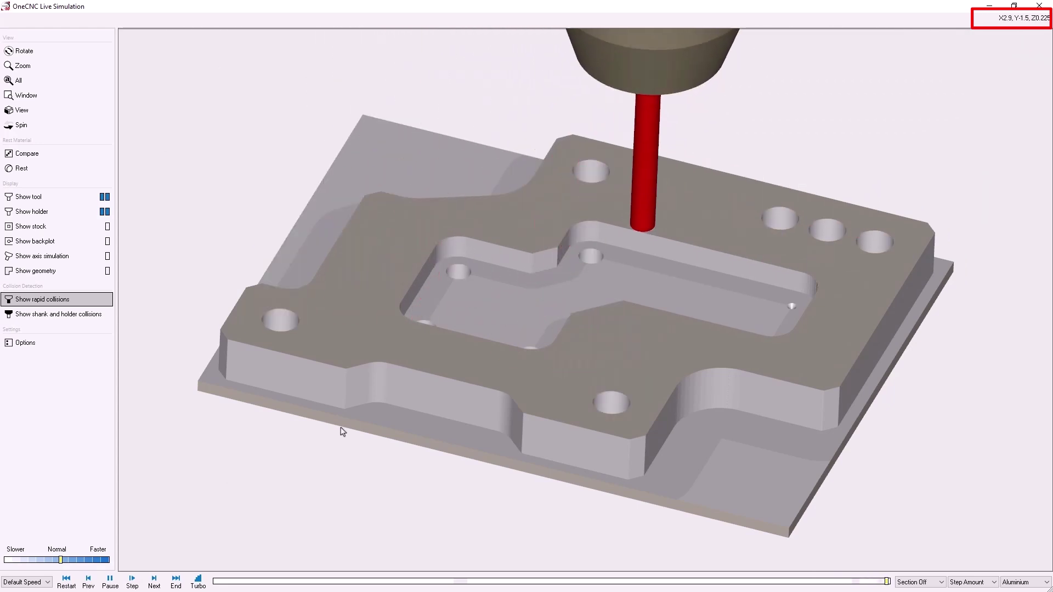
pyautogui.moveTo(565, 324); pyautogui.dragTo(542, 342, button='middle')
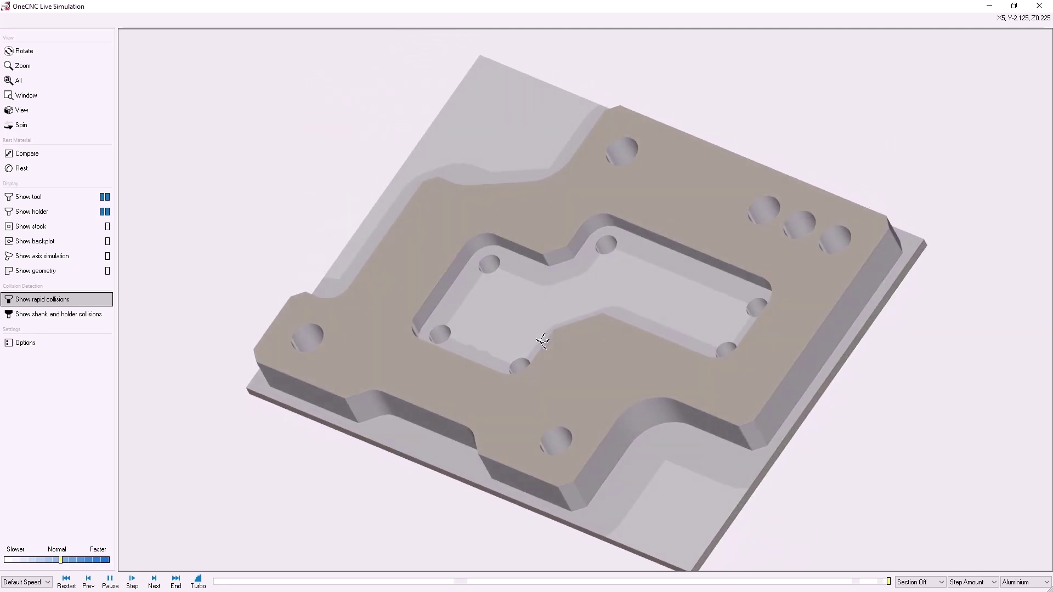
pyautogui.click(1039, 7)
# - Set up posting of Toolpath Group #1 with the Haas post, program number 7701 and part number PN 4406
pyautogui.rightClick(983, 96)
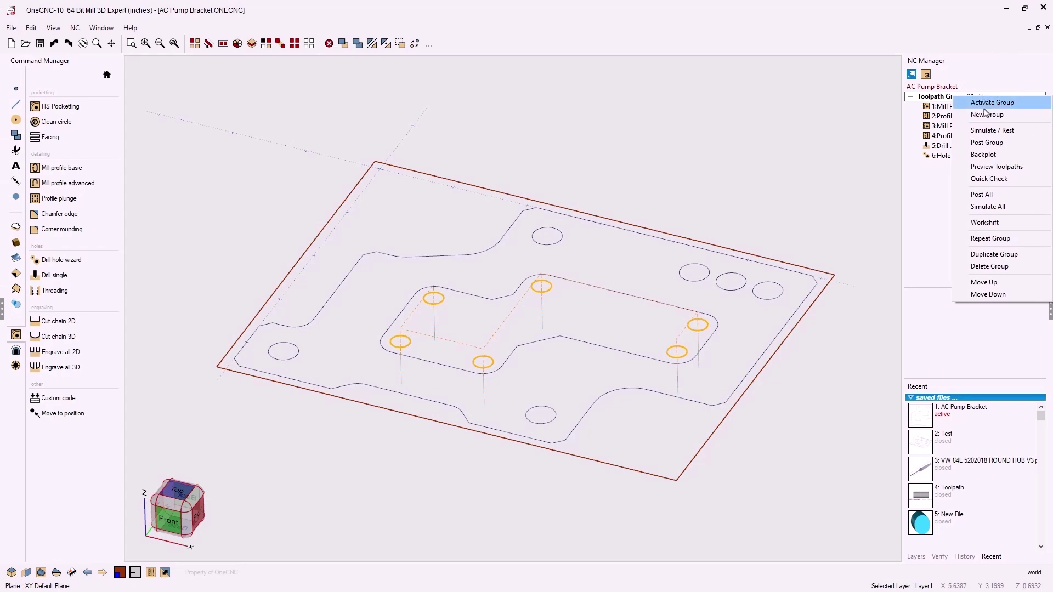
pyautogui.click(986, 144)
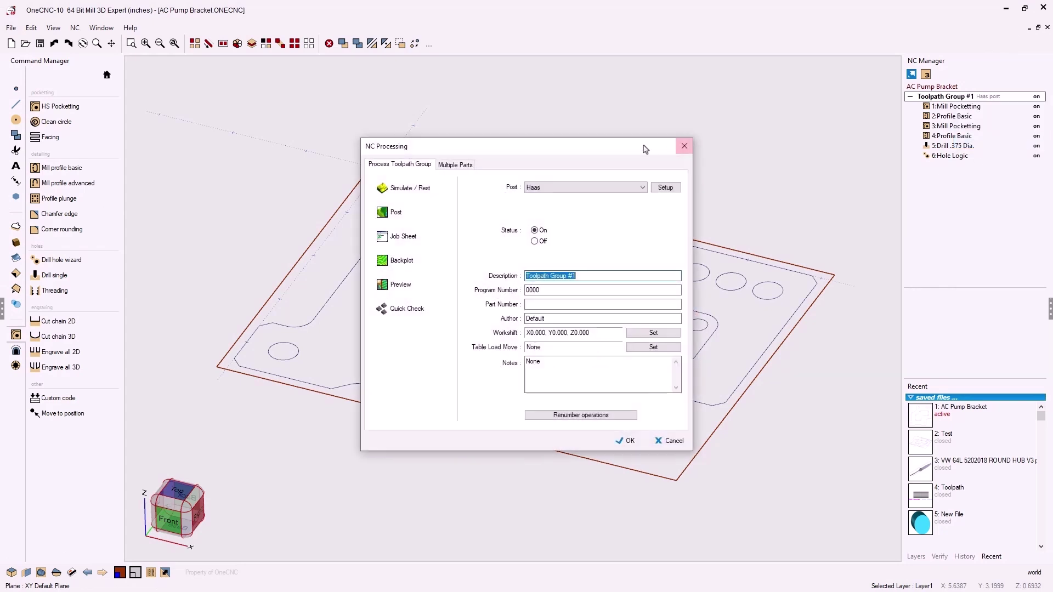
pyautogui.moveTo(601, 144); pyautogui.dragTo(375, 65)
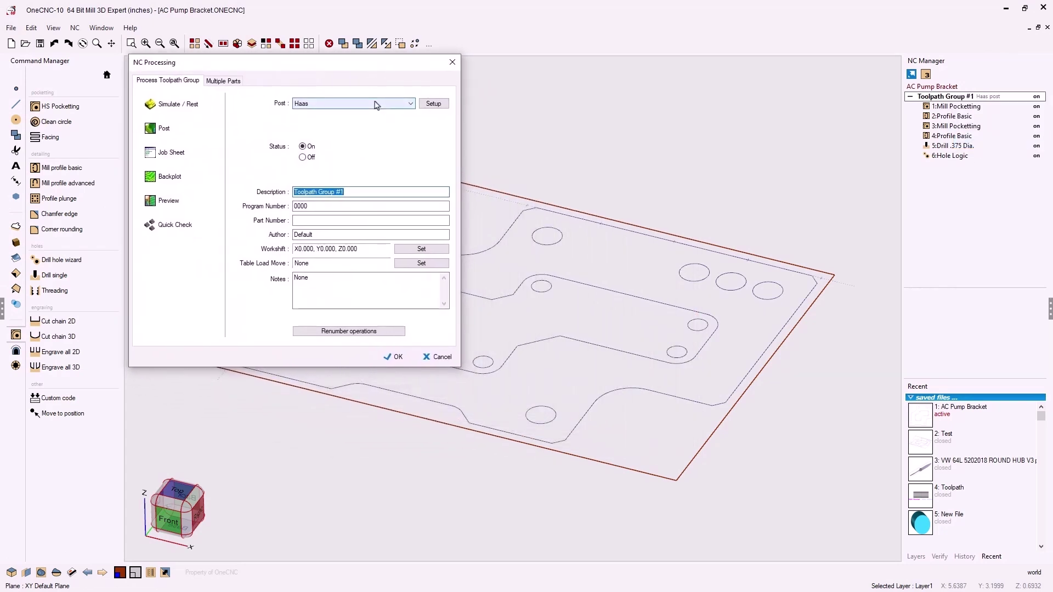
pyautogui.click(377, 103)
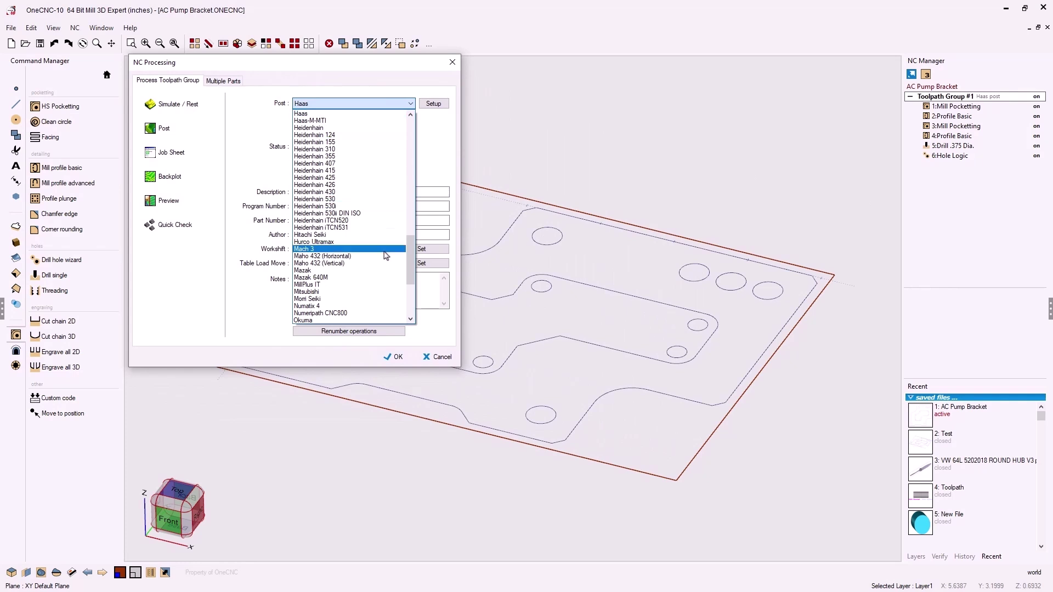
pyautogui.click(388, 114)
pyautogui.click(327, 221)
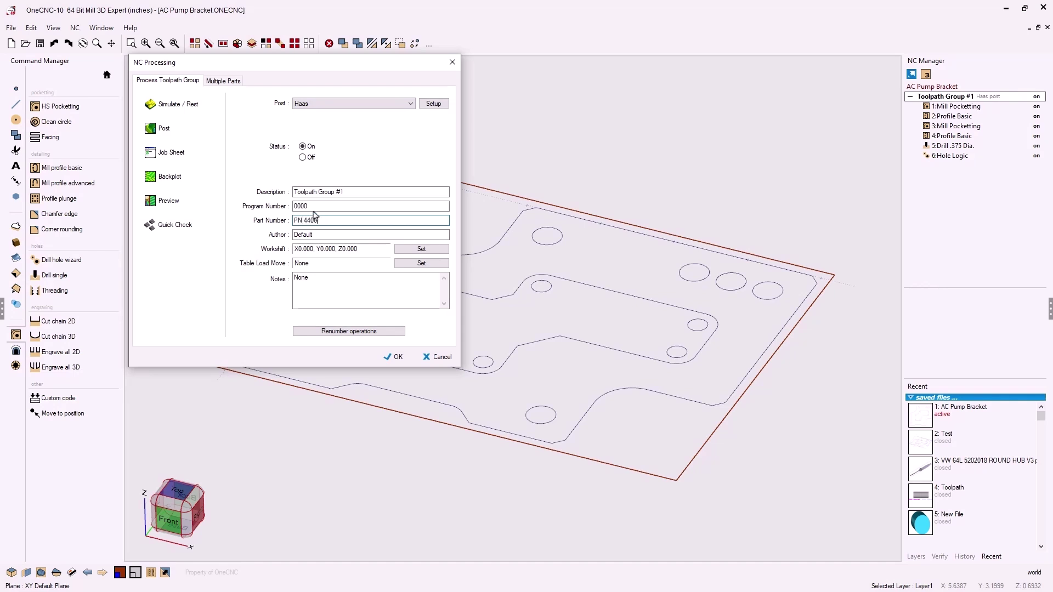
pyautogui.hotkey('shift', 'Tab')
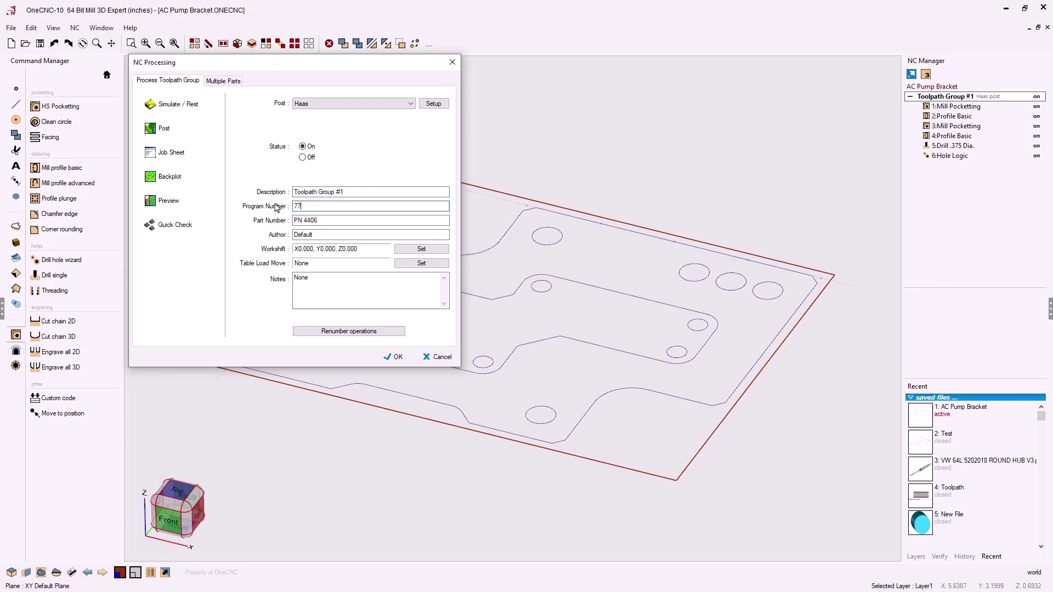
# - Post the NC code as AC Pump Bracket in the DNC folder, look through the program in the editor and close it
pyautogui.click(164, 130)
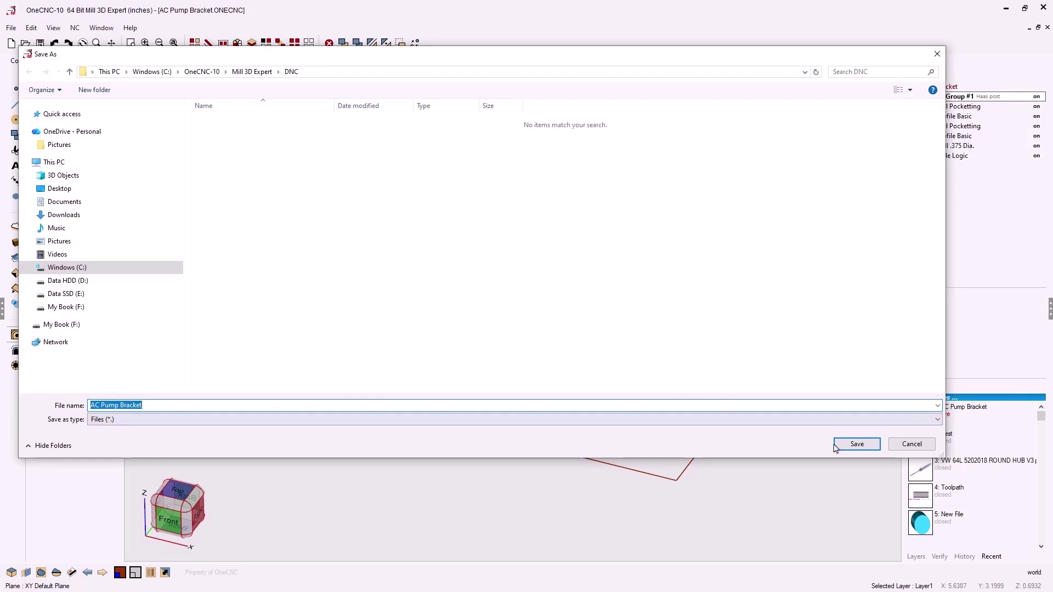
pyautogui.click(834, 446)
pyautogui.click(553, 302)
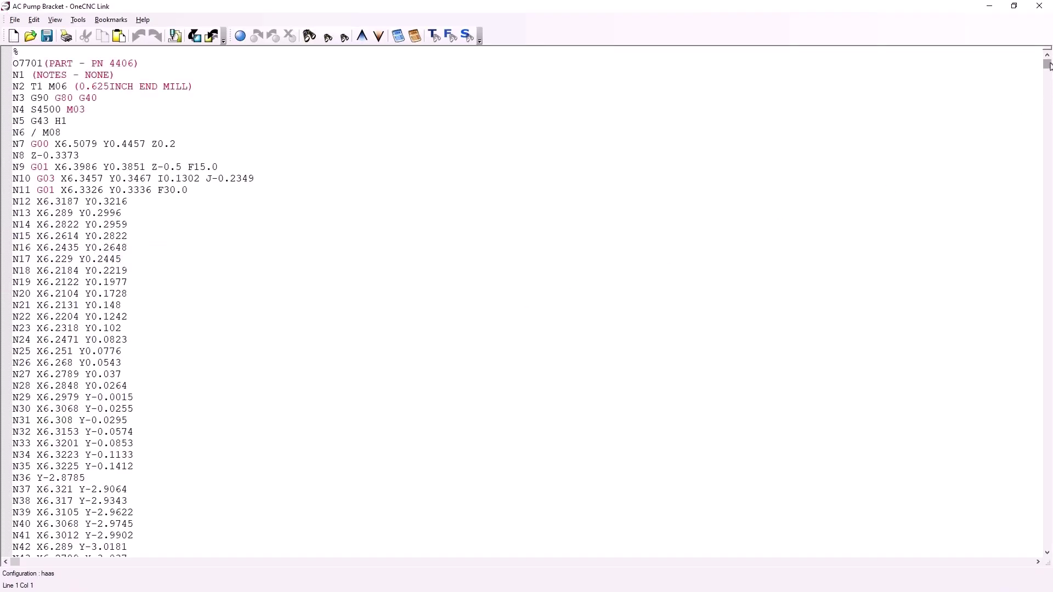
pyautogui.moveTo(1050, 63)
pyautogui.mouseDown()
pyautogui.moveTo(1049, 112)
pyautogui.moveTo(1044, 46)
pyautogui.mouseUp()
pyautogui.click(1046, 8)
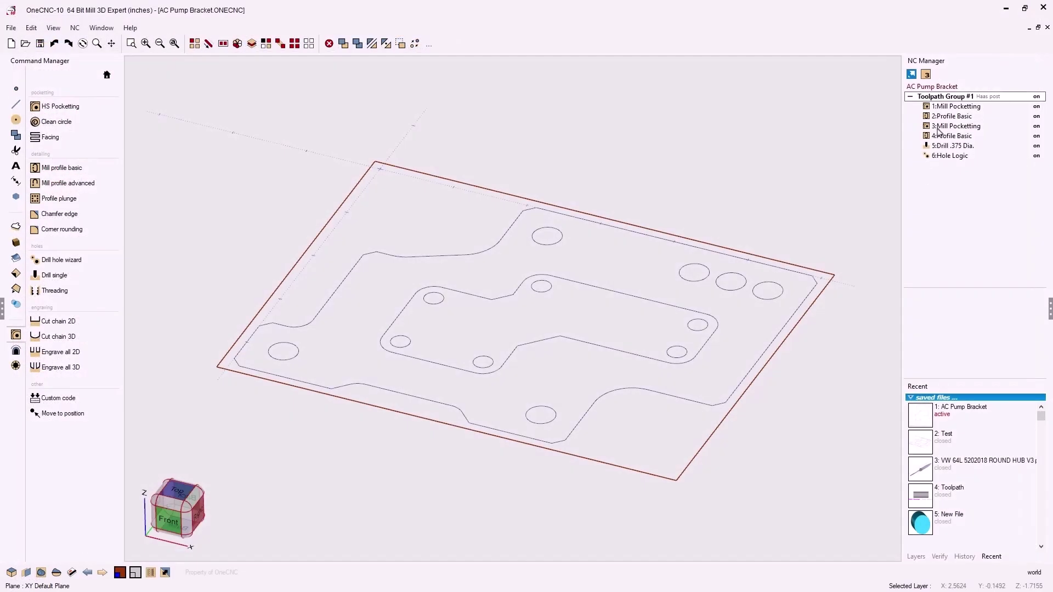
# - Generate the job sheet for Toolpath Group #1 and review its tool summary, toolpath views and operation details
pyautogui.doubleClick(952, 100)
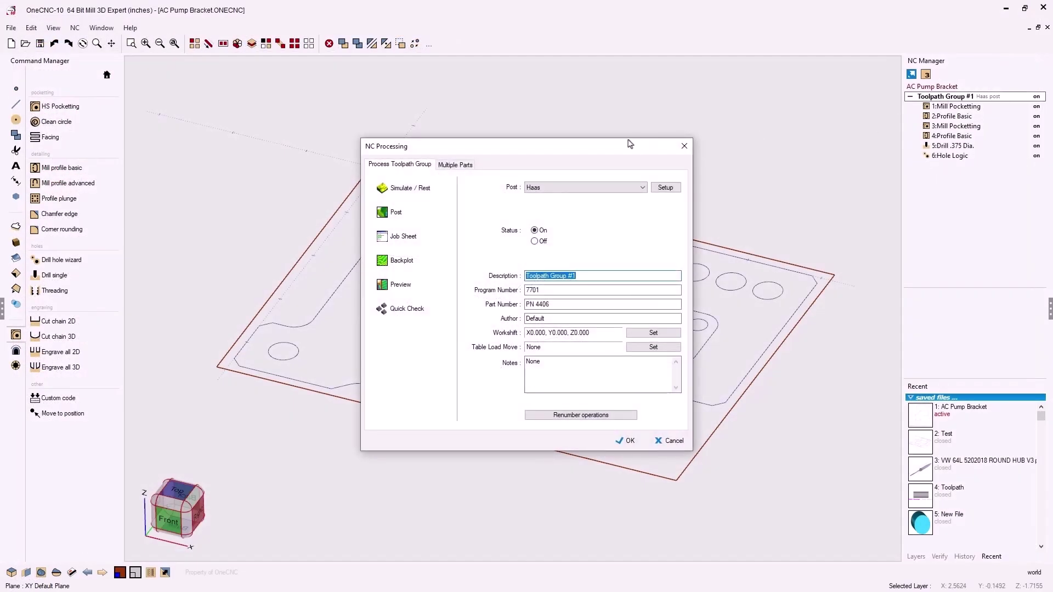
pyautogui.moveTo(630, 147); pyautogui.dragTo(373, 73)
pyautogui.click(172, 158)
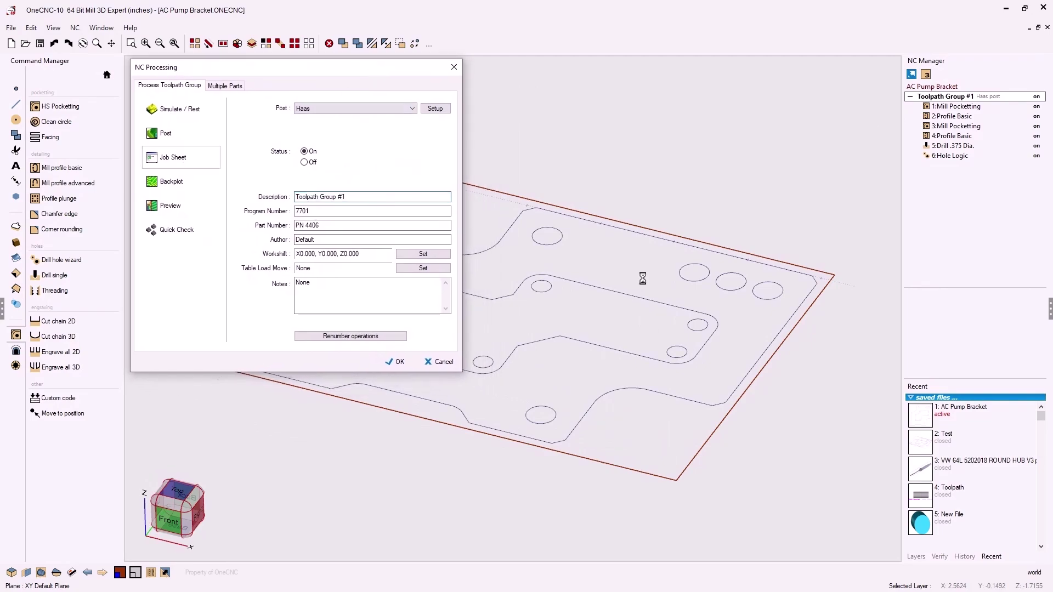
pyautogui.scroll(-3, 838, 333)
pyautogui.scroll(-6, 838, 334)
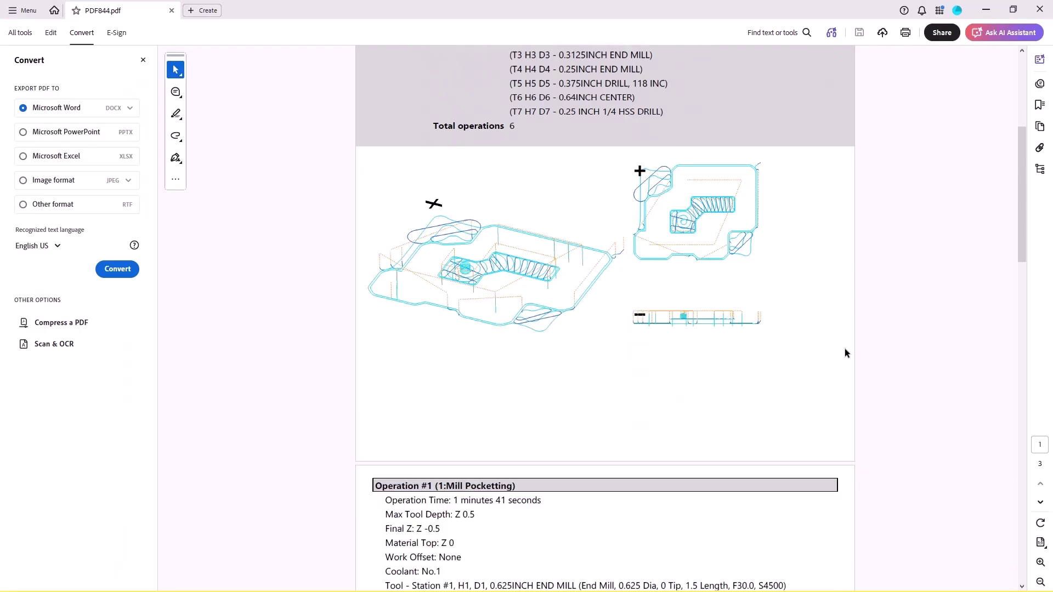
pyautogui.scroll(-6, 845, 346)
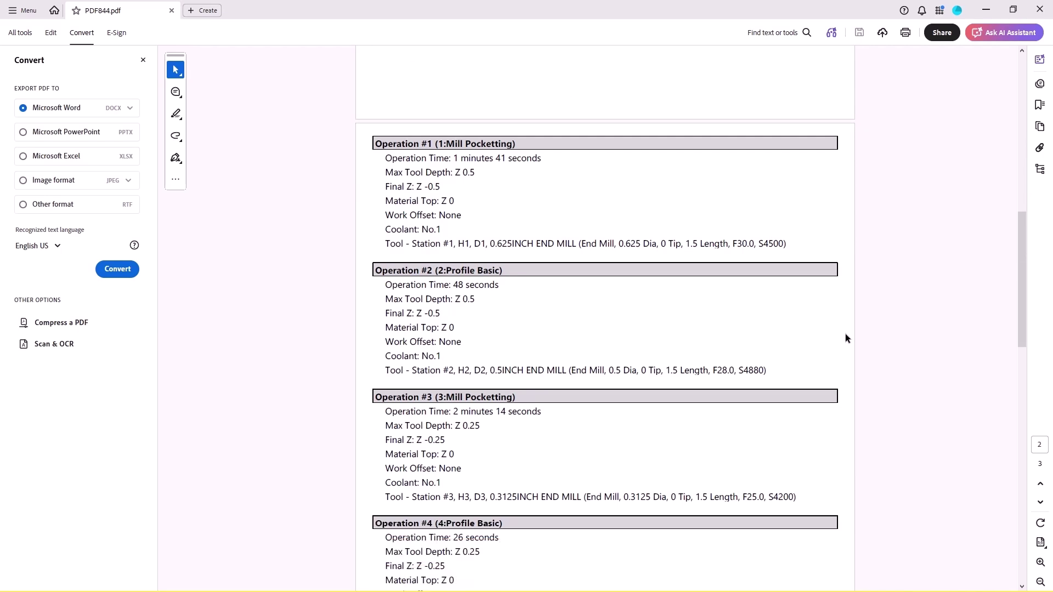
pyautogui.scroll(-7, 847, 329)
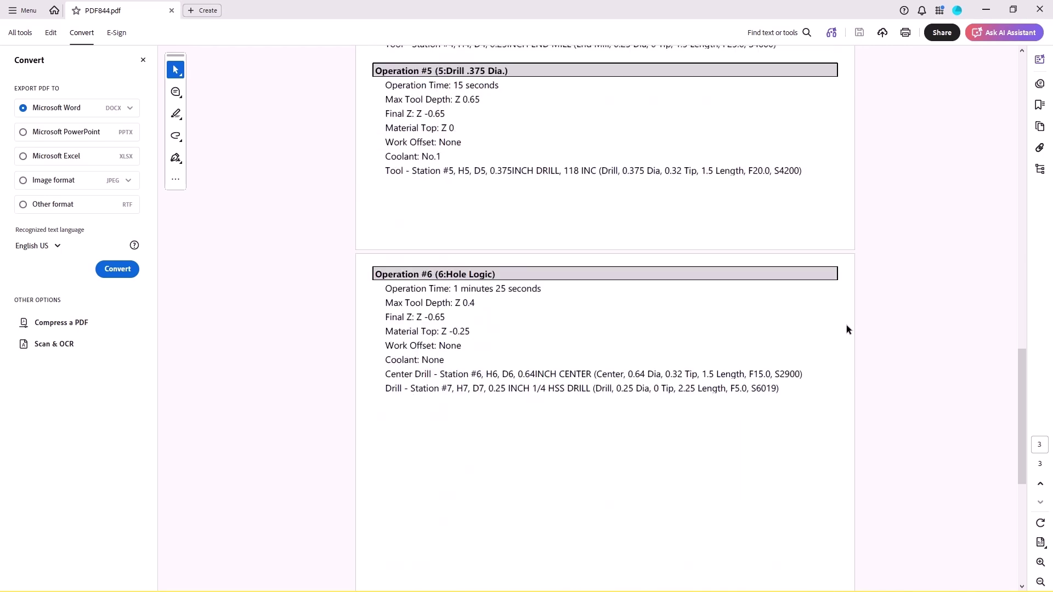
pyautogui.scroll(8, 847, 329)
pyautogui.scroll(15, 848, 329)
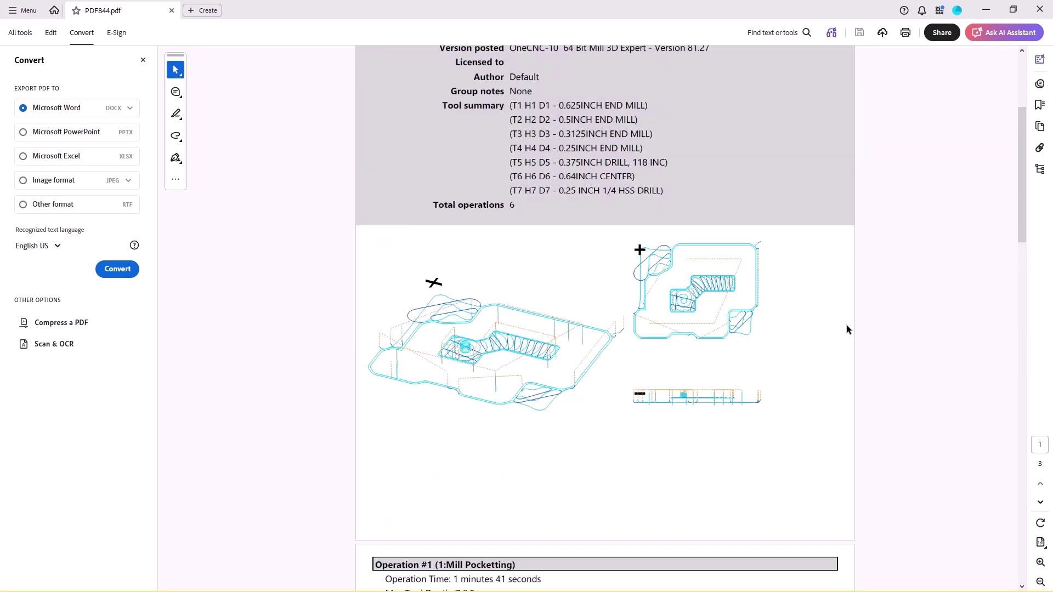